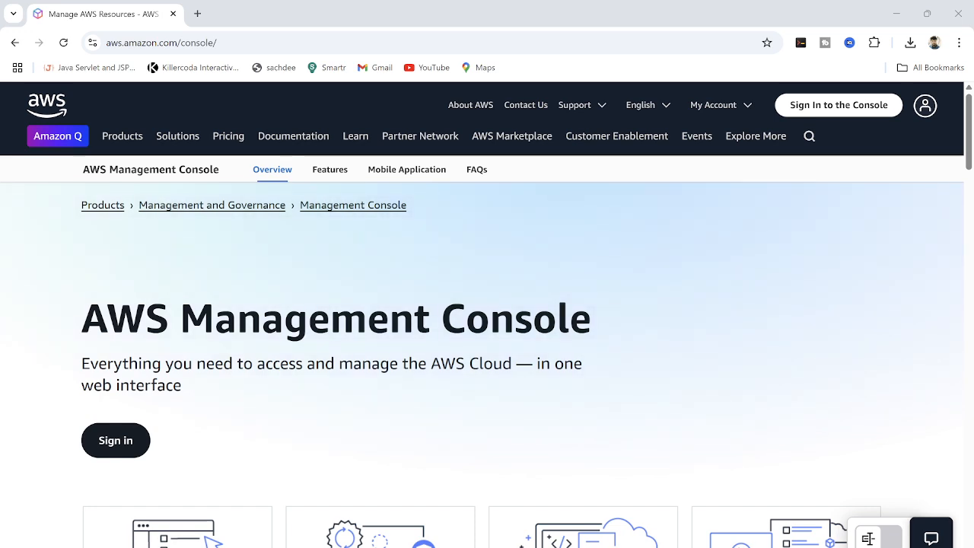
Return from the 9Apr25.txt notes to the AWS console and bring up the sign-in options
key("alt+Tab")
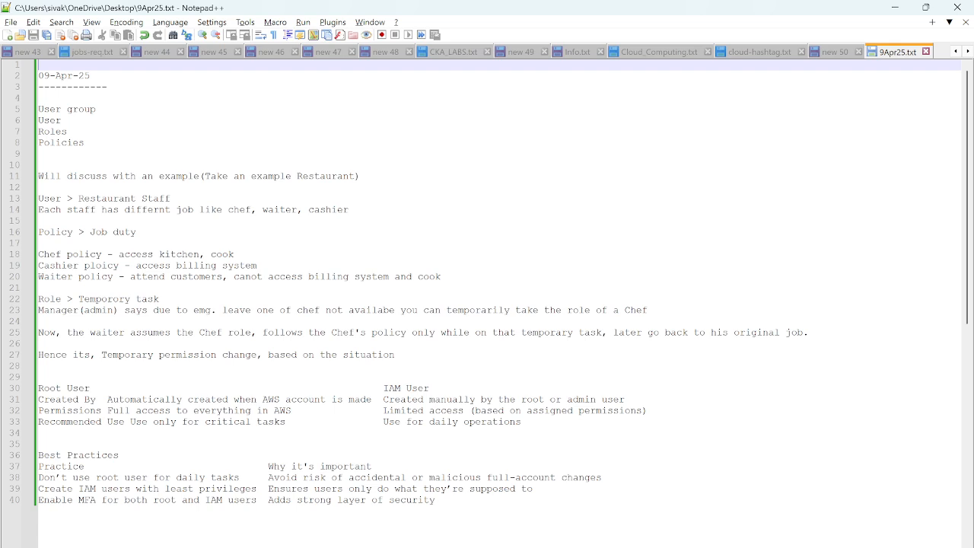
key("alt+Tab")
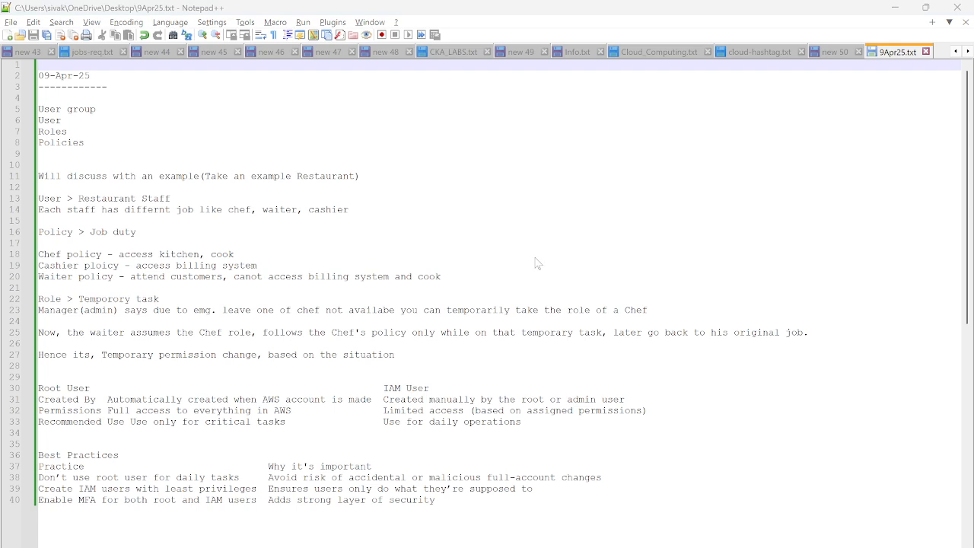
left_click(620, 501)
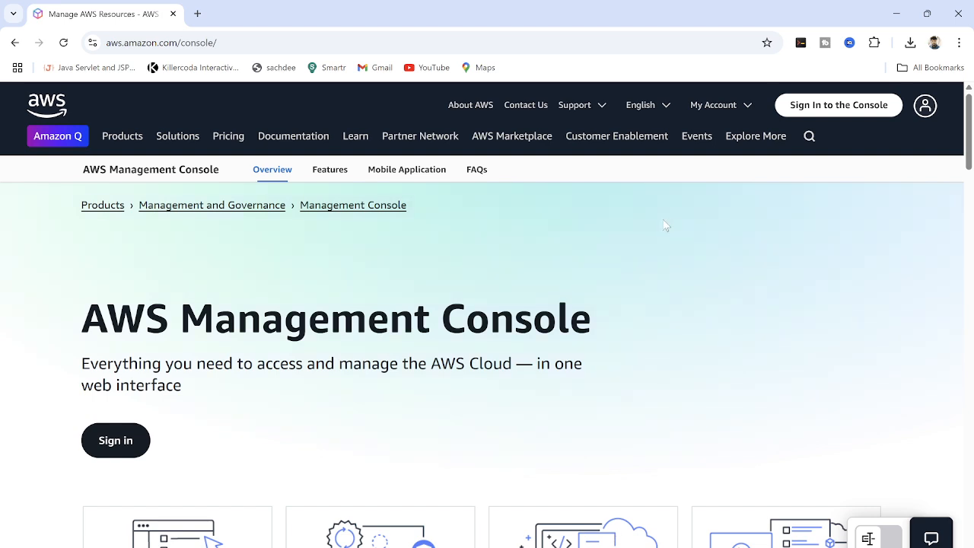
left_click(836, 107)
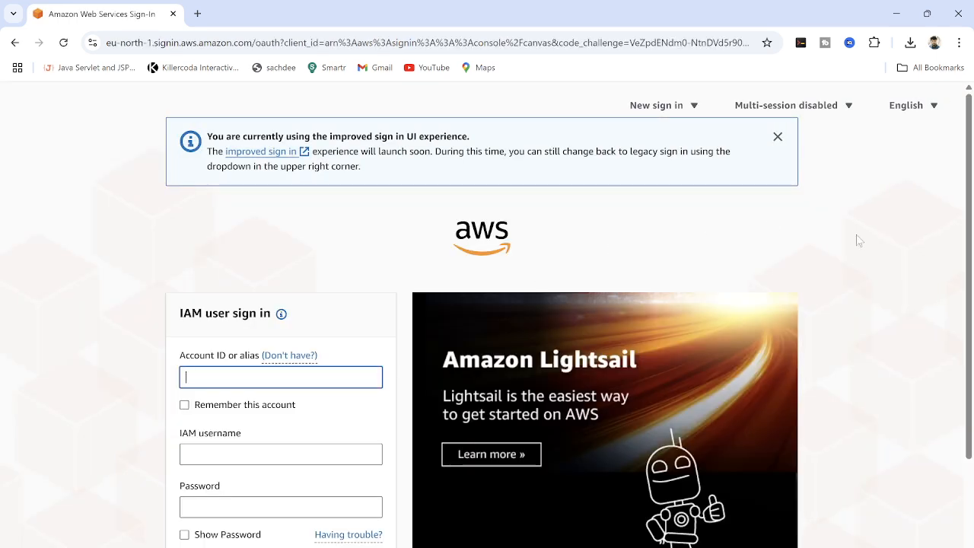
scroll(951, 304, "down", 2)
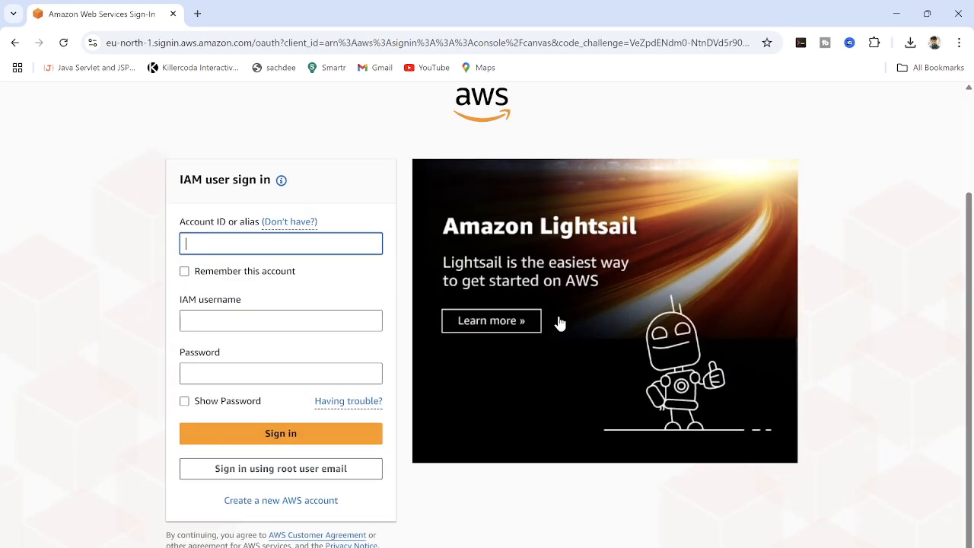
Choose root user sign-in with the saved root e-mail address and continue
left_click(276, 476)
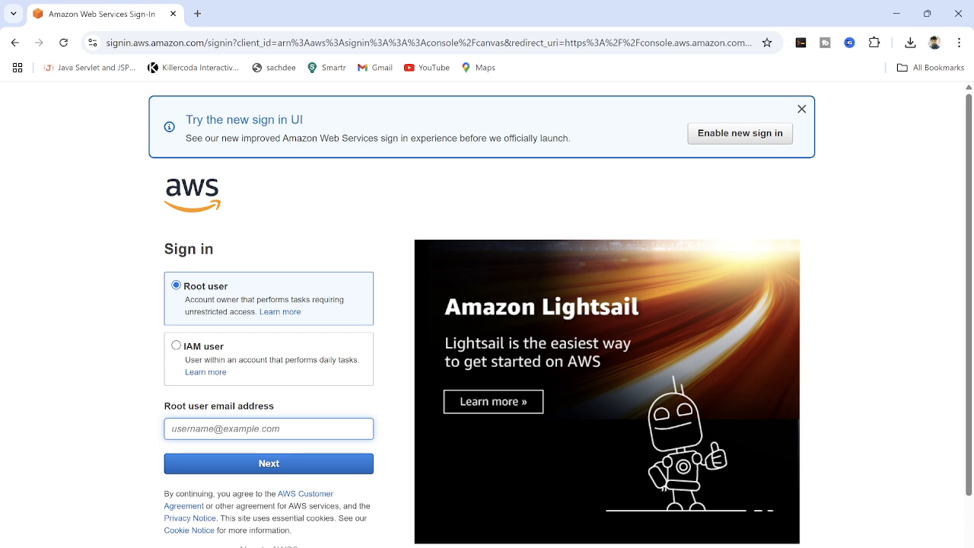
left_click(266, 429)
left_click(282, 462)
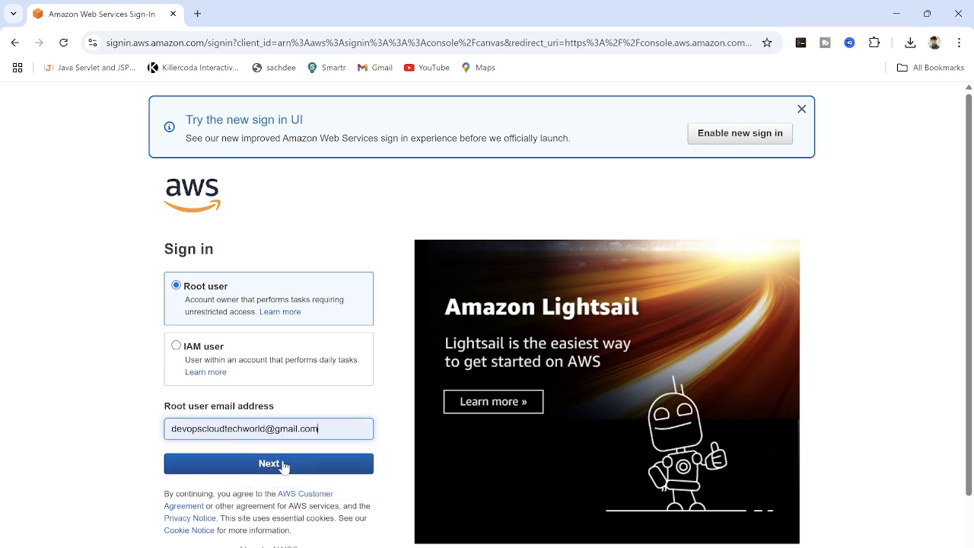
left_click(284, 466)
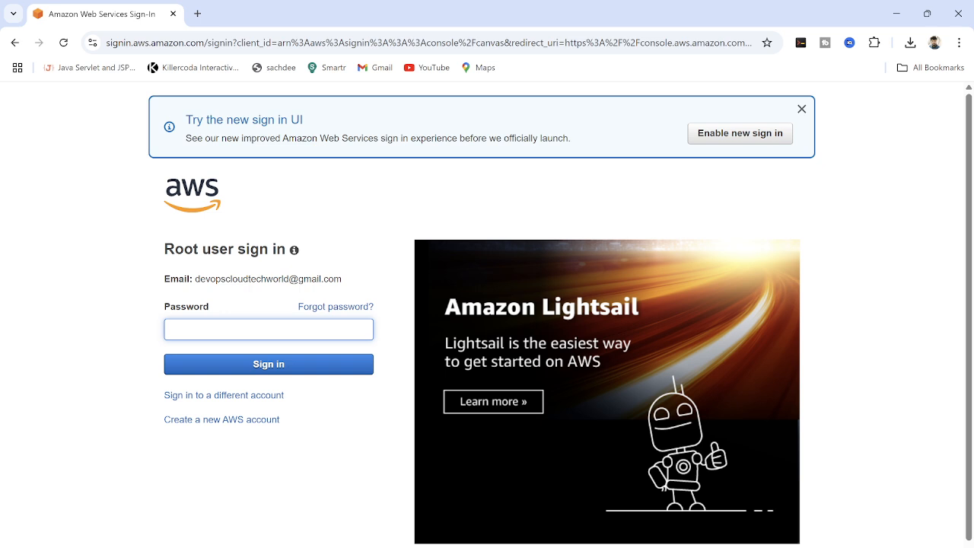
Enter the root password and the MFA verification code to reach Console Home
type("**********")
left_click(276, 366)
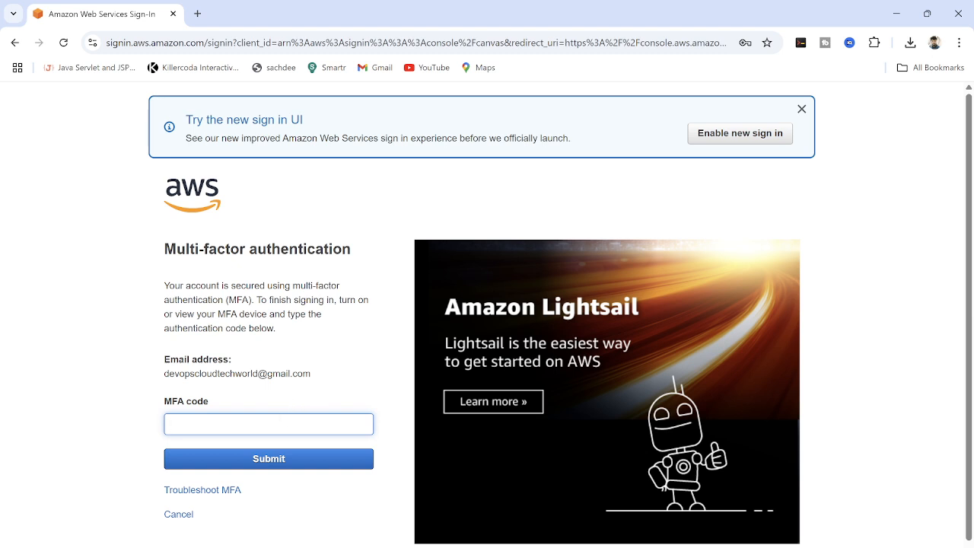
key("Return")
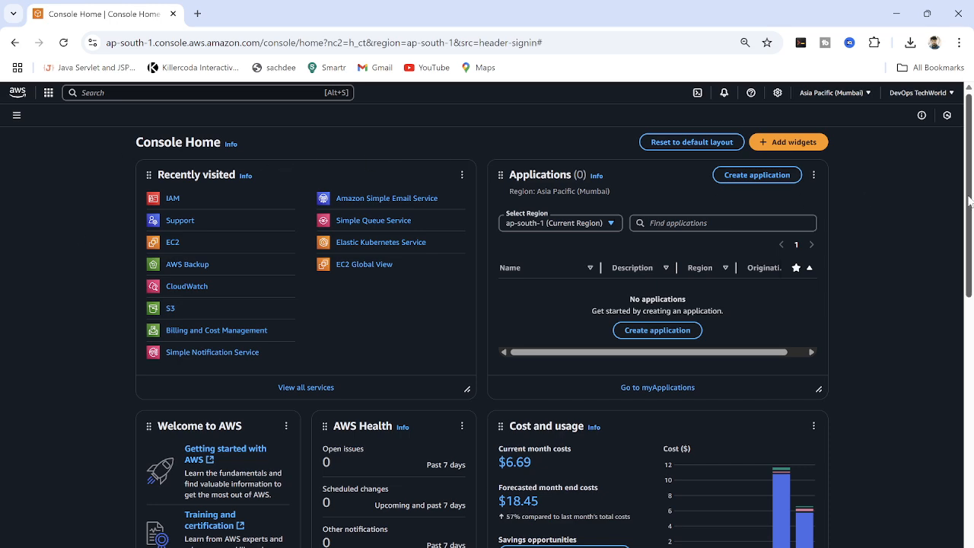
scroll(973, 195, "down", 3)
scroll(395, 160, "up", 3)
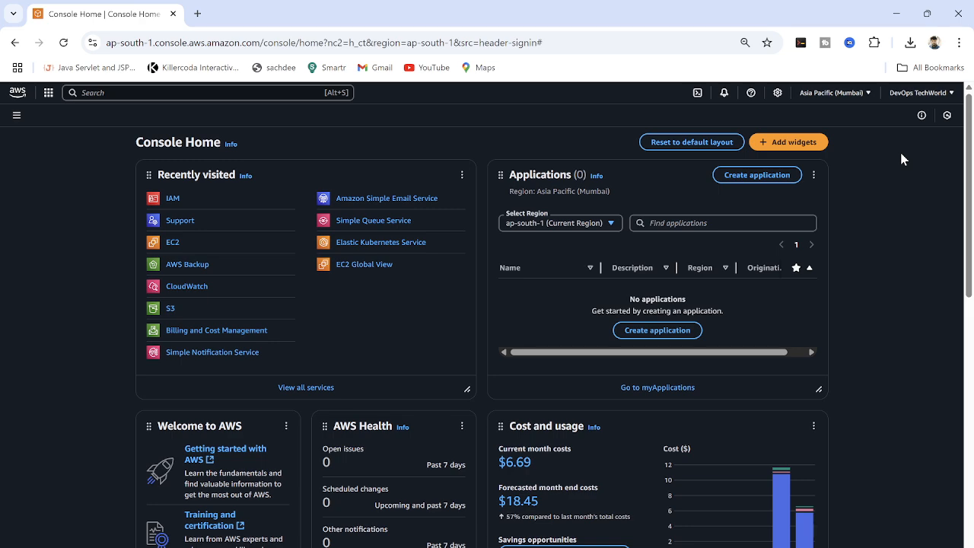
left_click(952, 93)
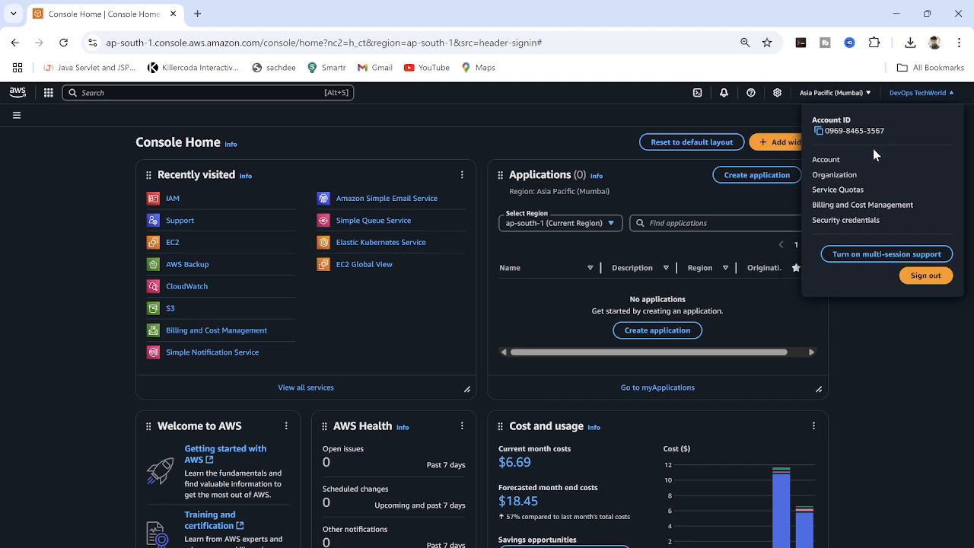
left_click(38, 185)
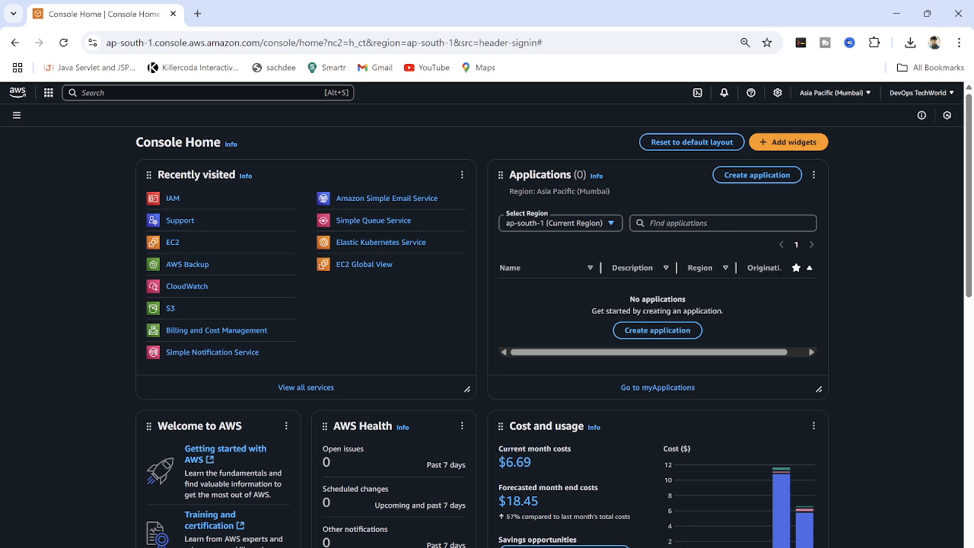
key("alt+s")
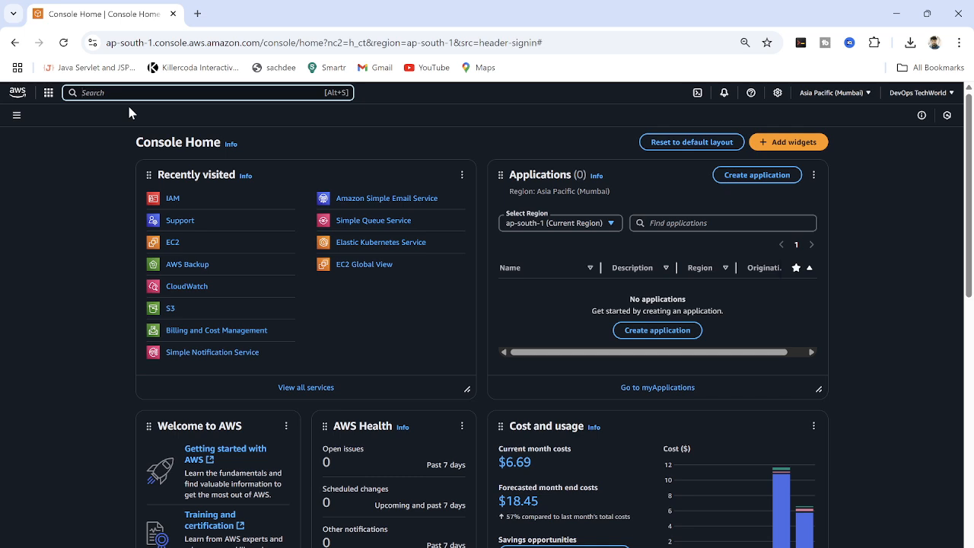
Open IAM from the Services menu's Security, Identity, & Compliance category
left_click(44, 103)
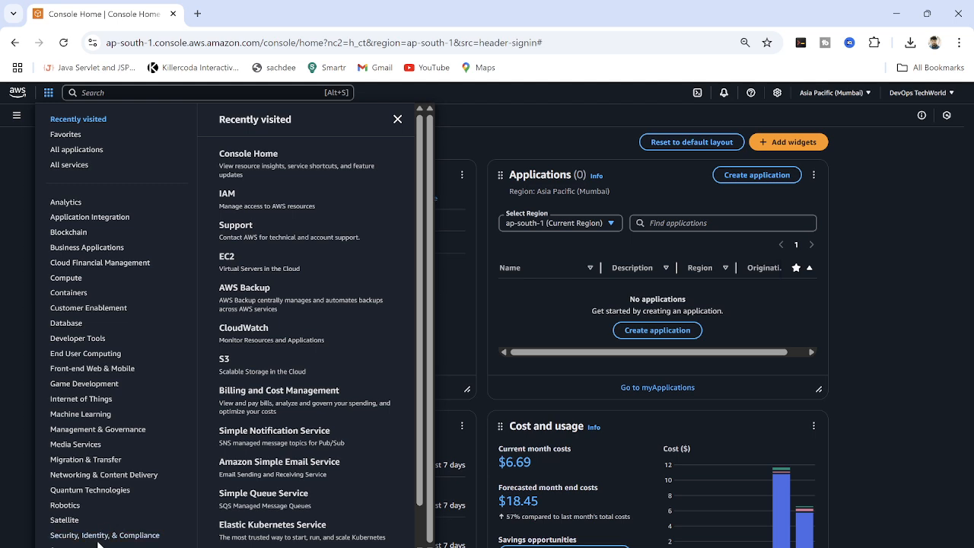
left_click(122, 537)
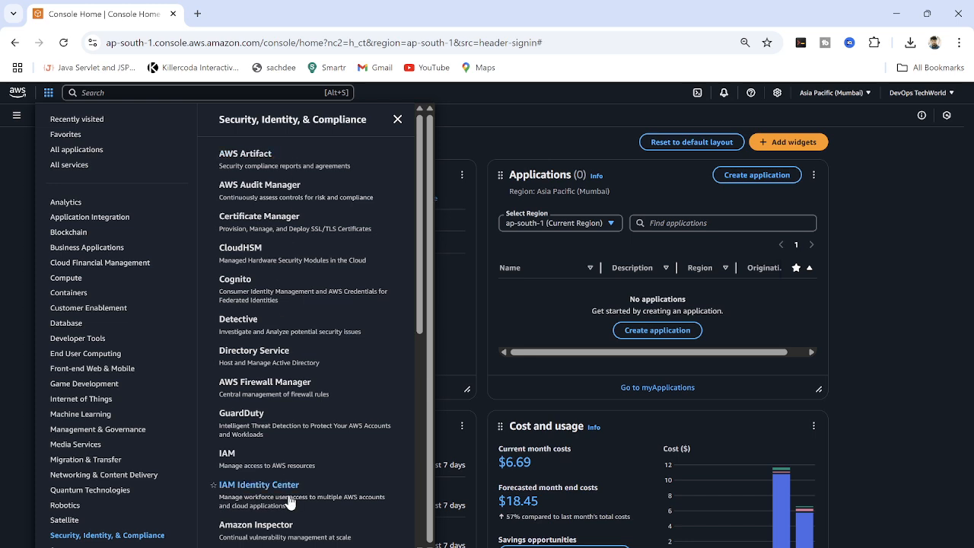
left_click(241, 466)
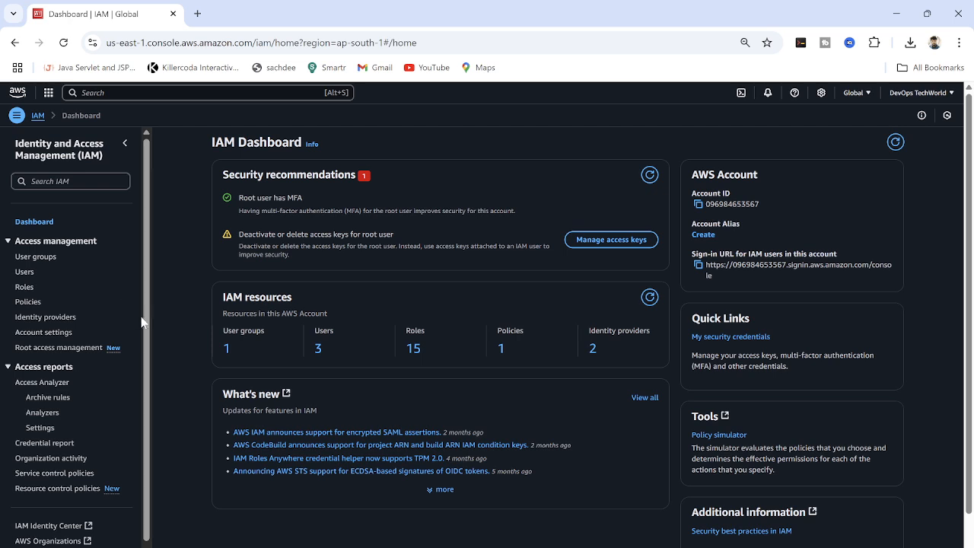
Scroll the IAM Dashboard to review root MFA status and the root access key recommendation
scroll(144, 427, "down", 1)
left_click_drag(142, 422, 144, 452)
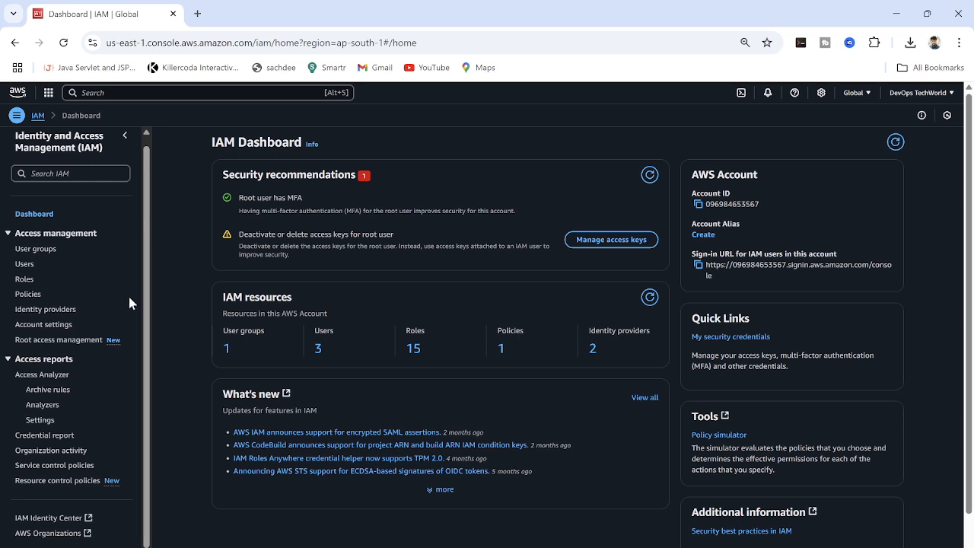
scroll(147, 327, "up", 1)
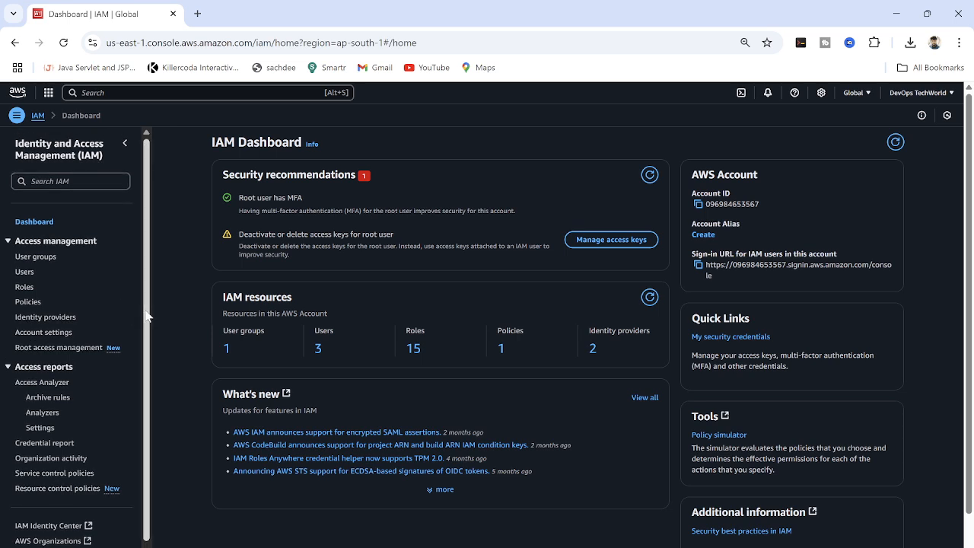
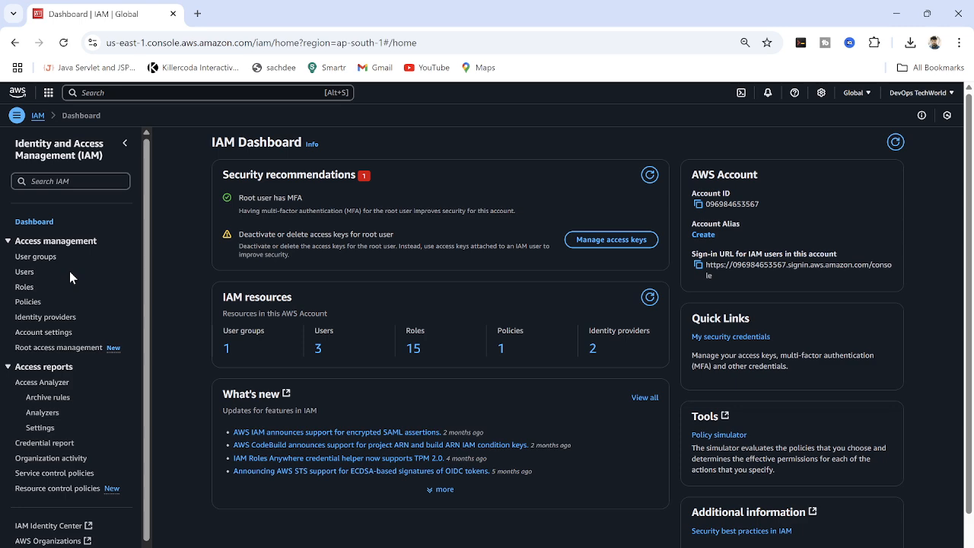
Go to the IAM Users list, showing cicd, Demo_User and testuser1, and start Create user
left_click(25, 271)
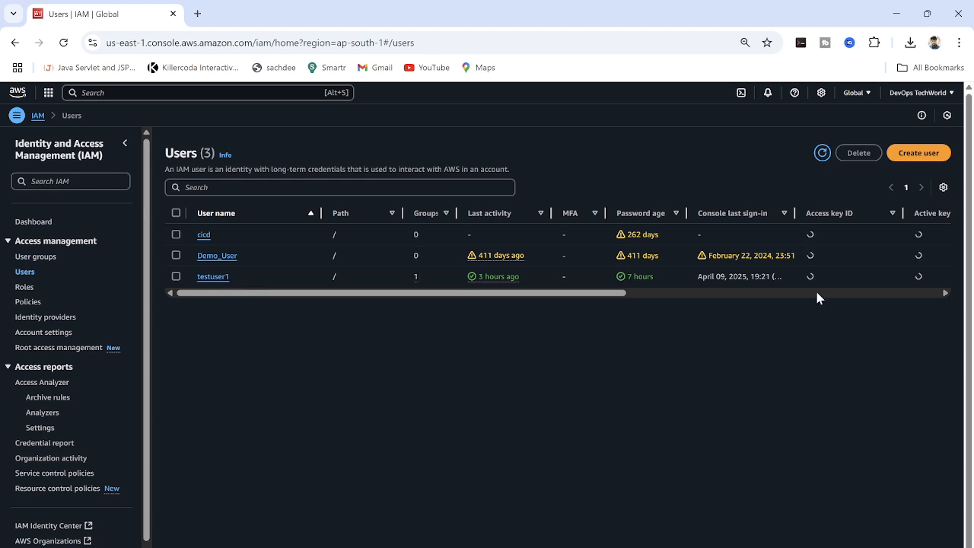
left_click(919, 153)
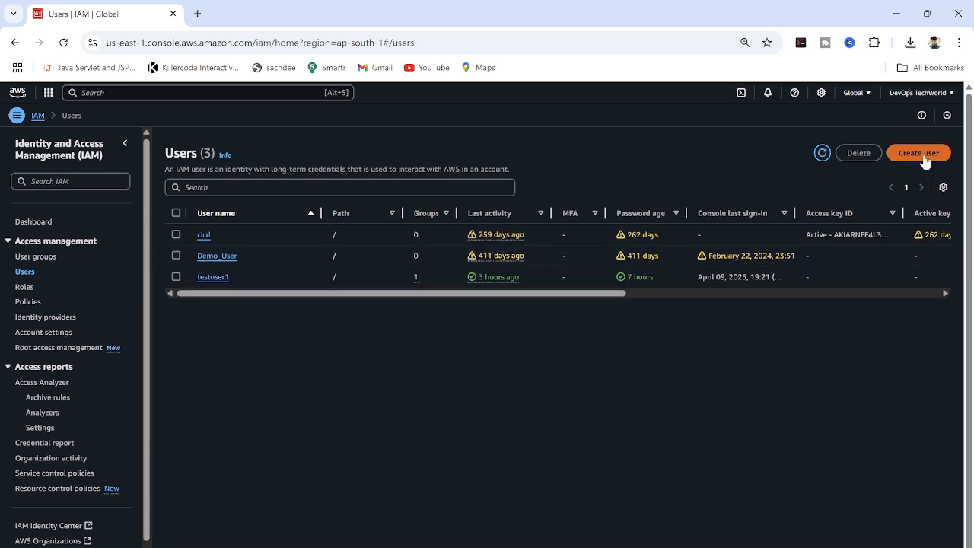
Name the new user demouser and give it console access as an IAM user
left_click(440, 230)
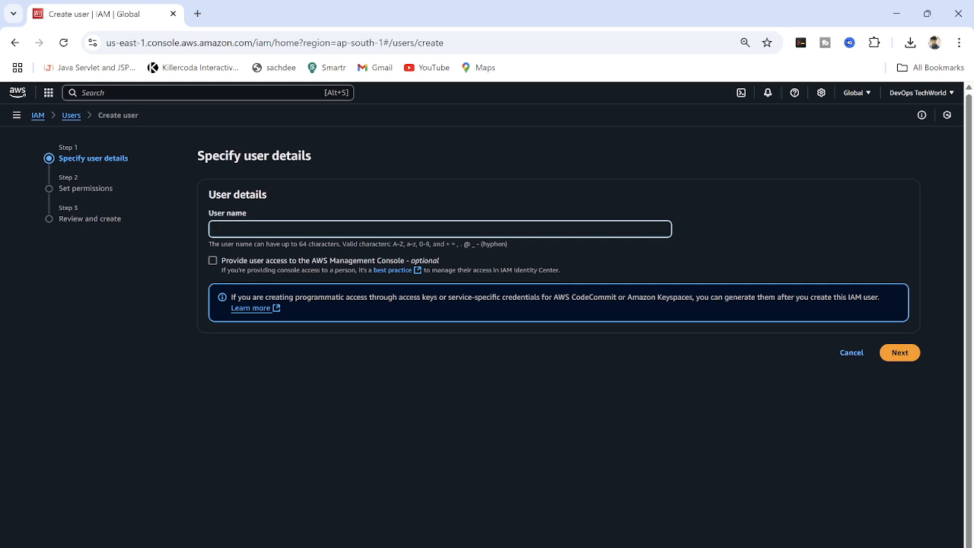
type("demouser")
left_click(213, 260)
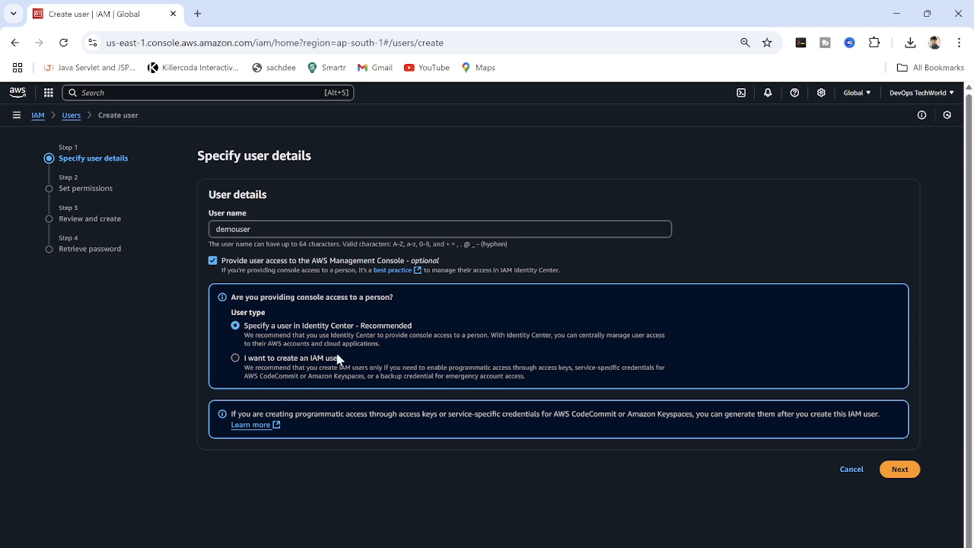
left_click(290, 369)
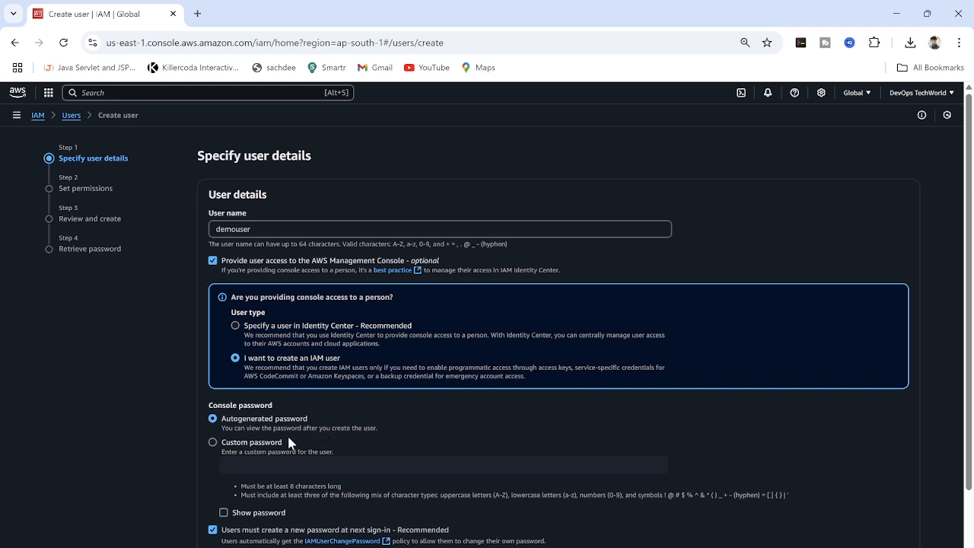
Set a custom console password for demouser and advance to Set permissions
left_click(270, 445)
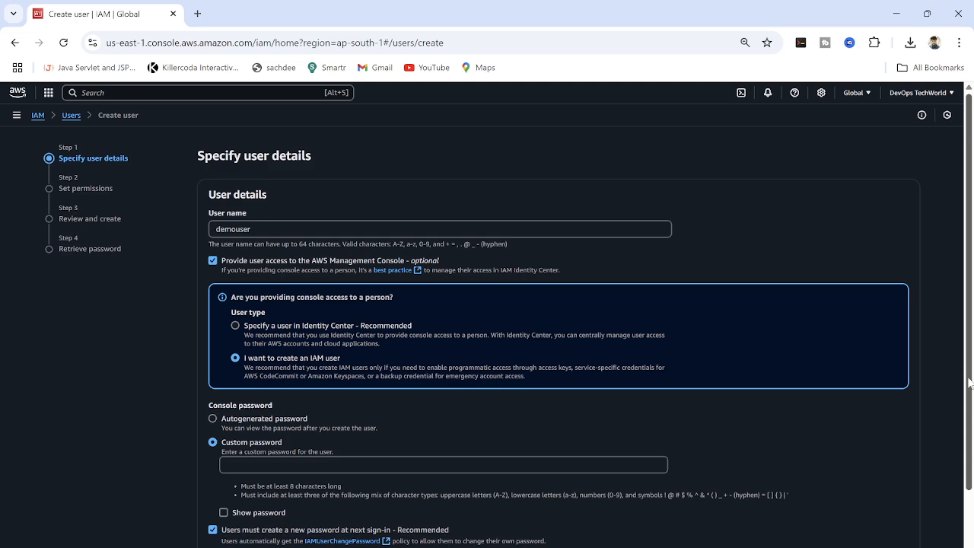
scroll(972, 368, "down", 1)
left_click(443, 423)
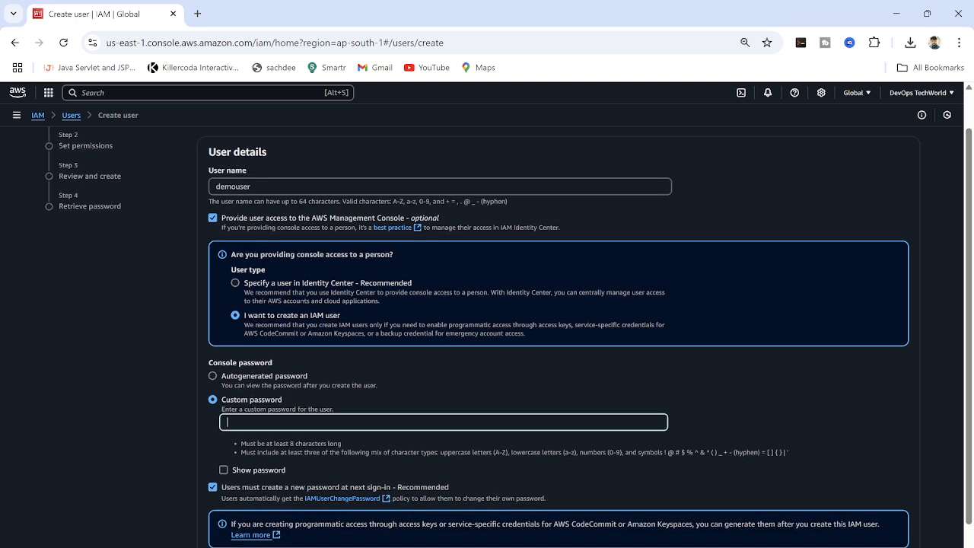
type("••••••••••••••")
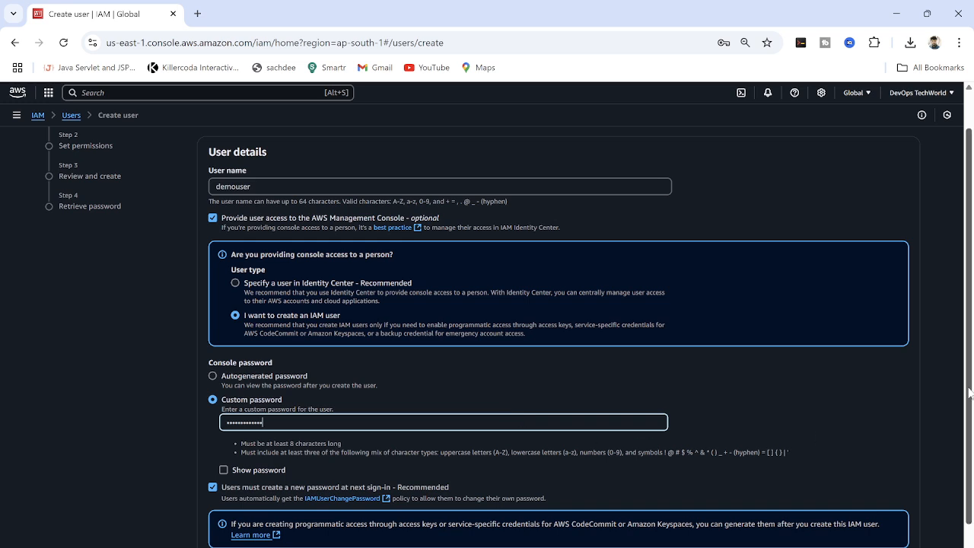
scroll(727, 451, "down", 2)
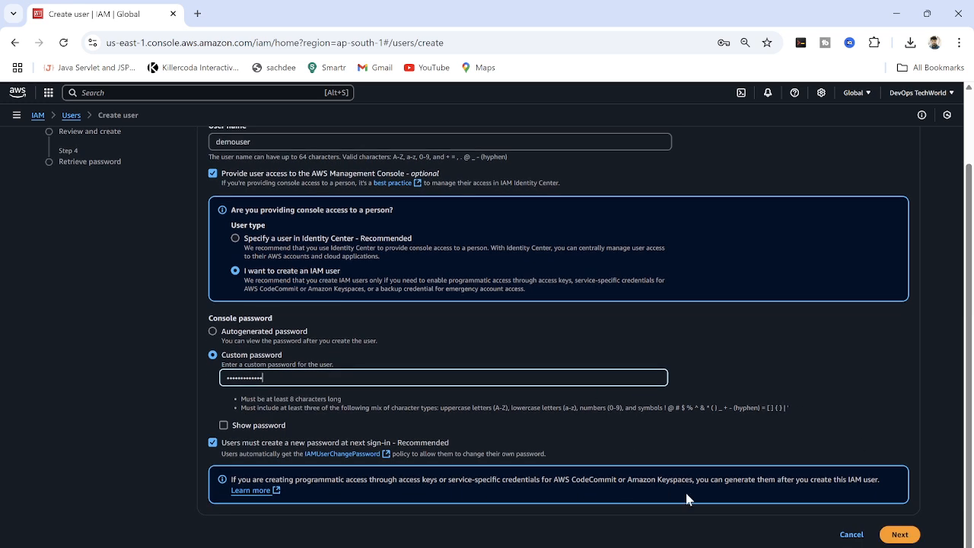
left_click(894, 536)
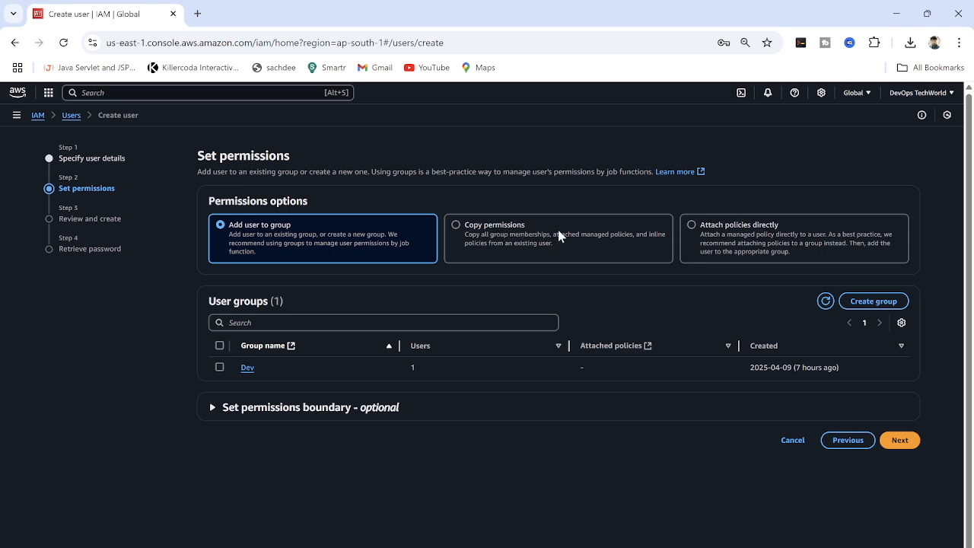
Switch to Attach policies directly and select the AdministratorAccess policy
left_click(718, 233)
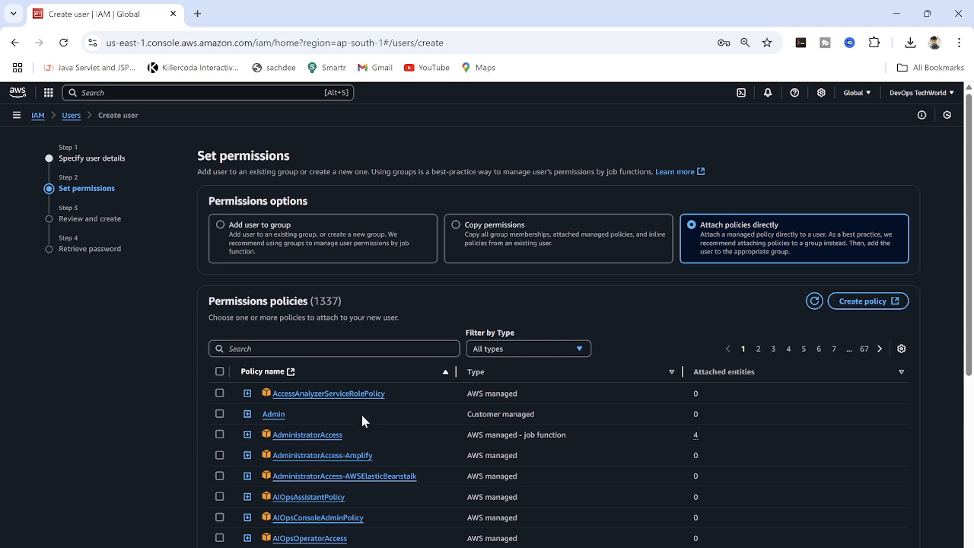
left_click(219, 435)
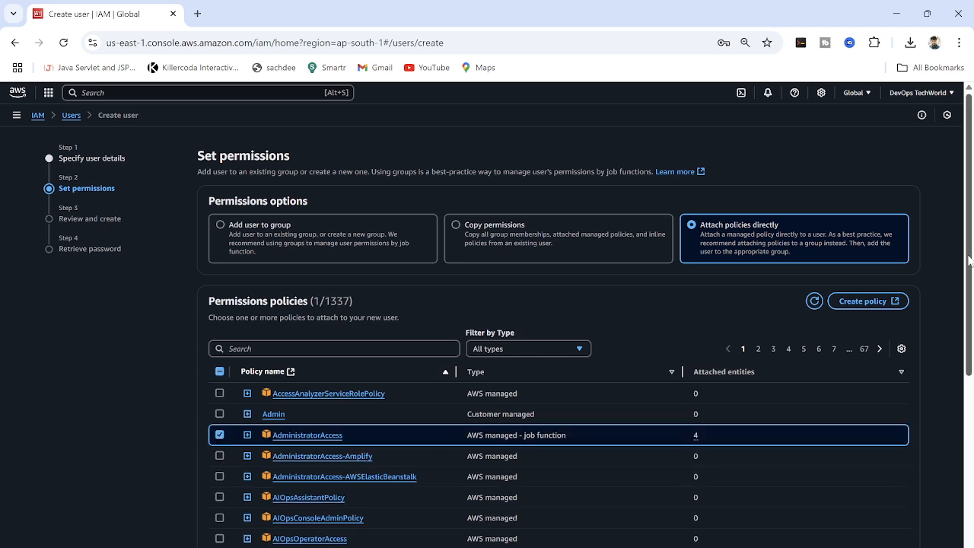
left_click_drag(970, 261, 961, 331)
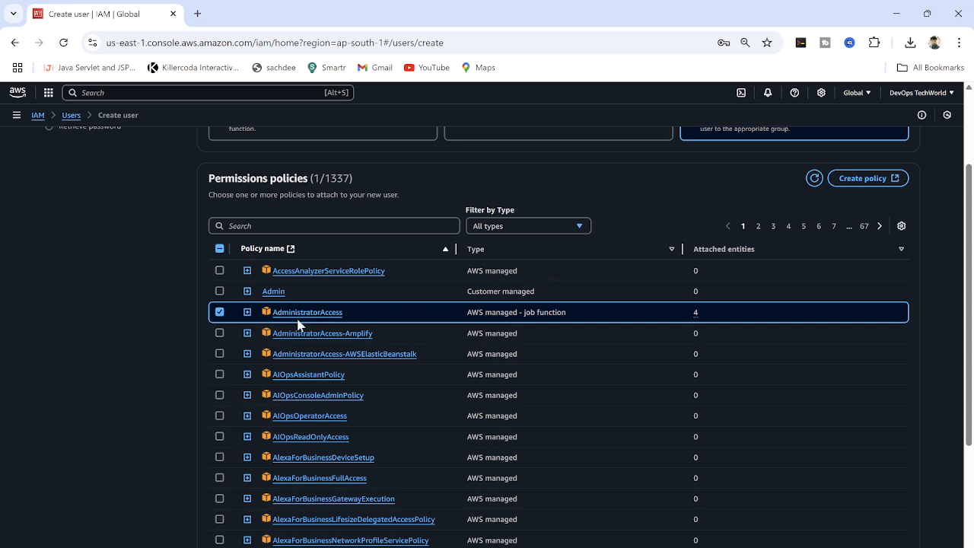
Inspect the AdministratorAccess policy JSON, keep it selected, and proceed to Review and create
left_click(247, 312)
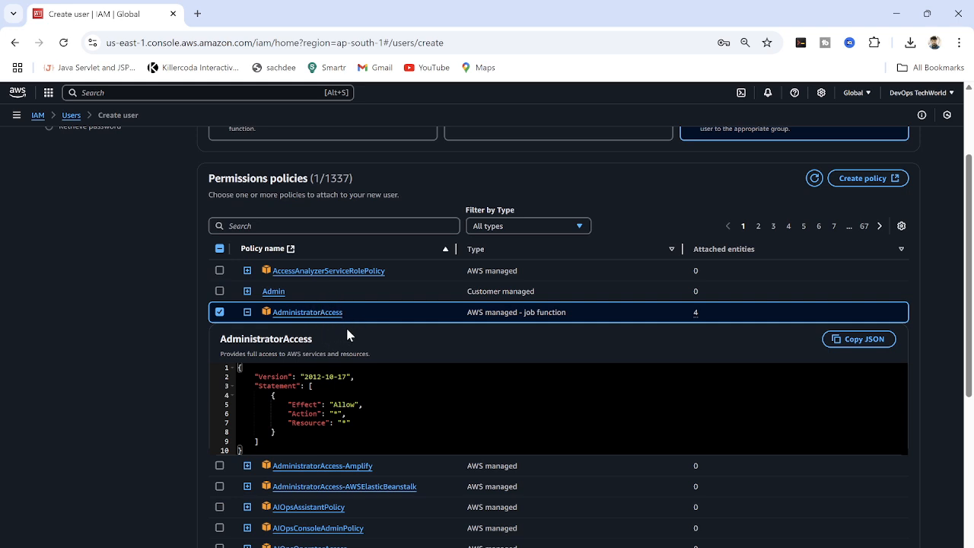
left_click(219, 312)
left_click(219, 312)
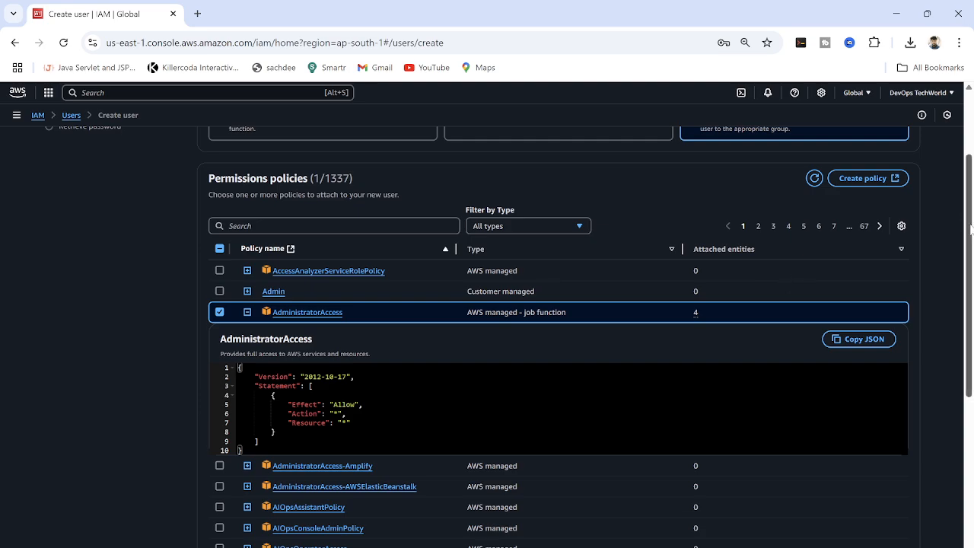
left_click_drag(970, 229, 971, 394)
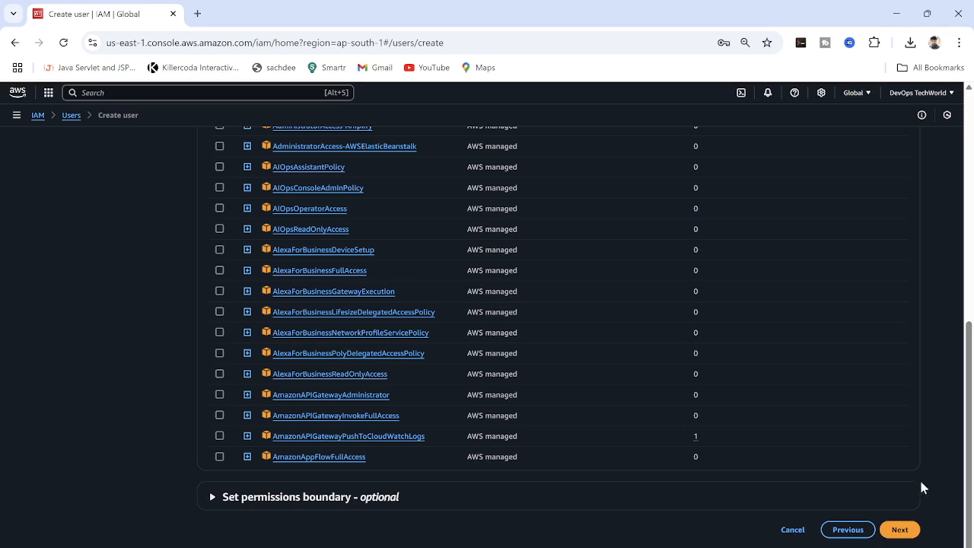
left_click(902, 530)
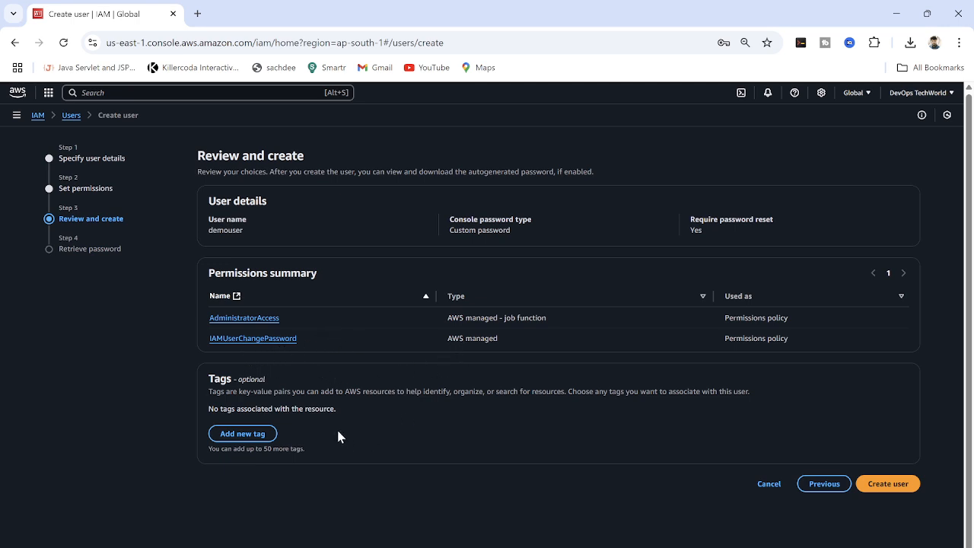
Create demouser, dismiss the success banner, and return to the Users list past the password warning
left_click(888, 489)
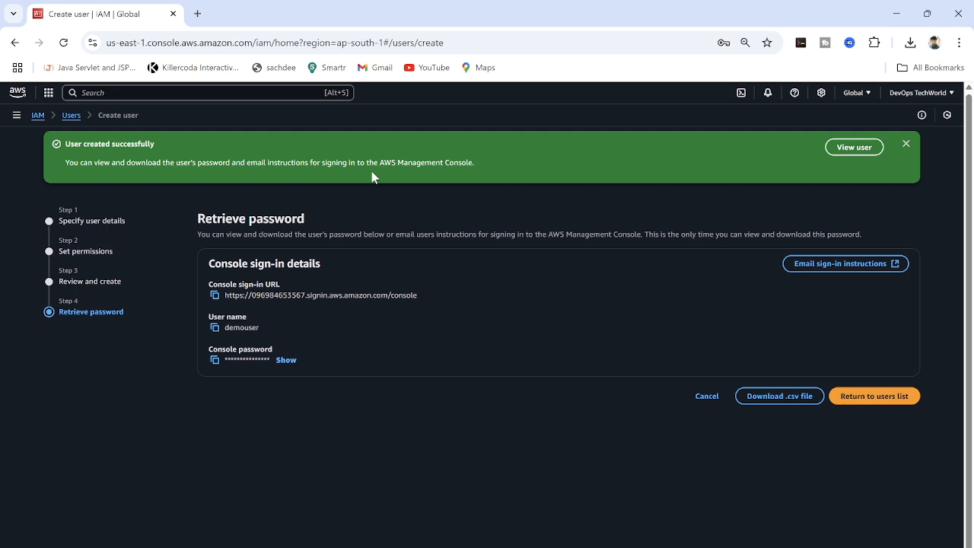
left_click(906, 145)
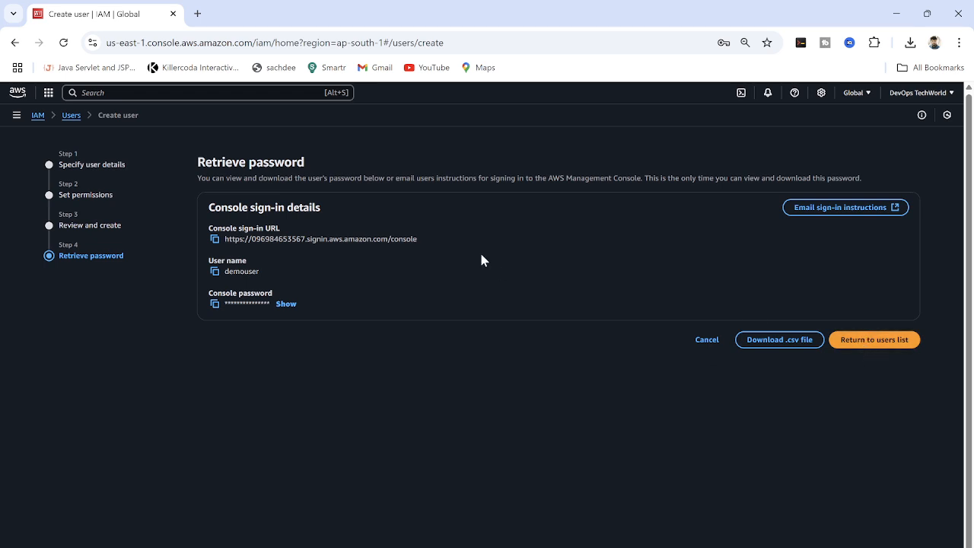
left_click(69, 119)
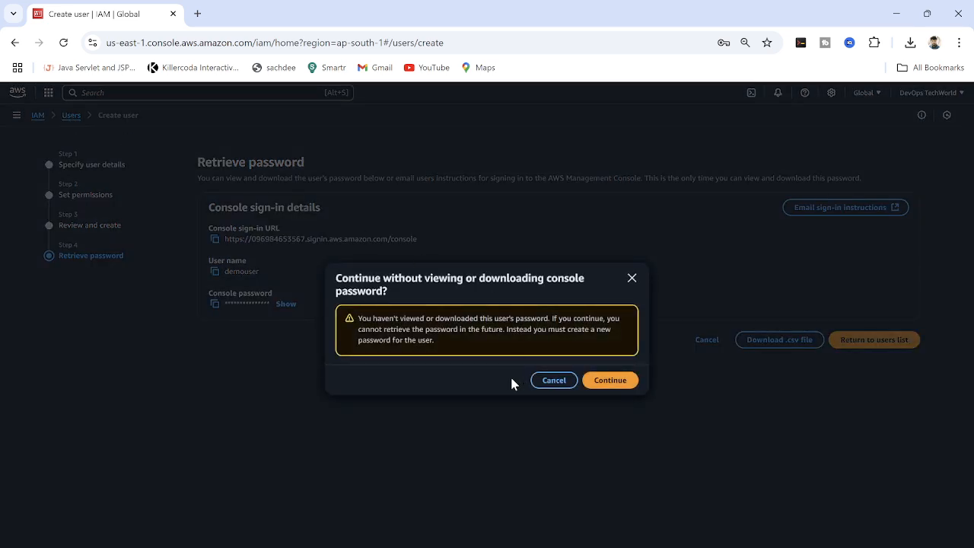
left_click(600, 384)
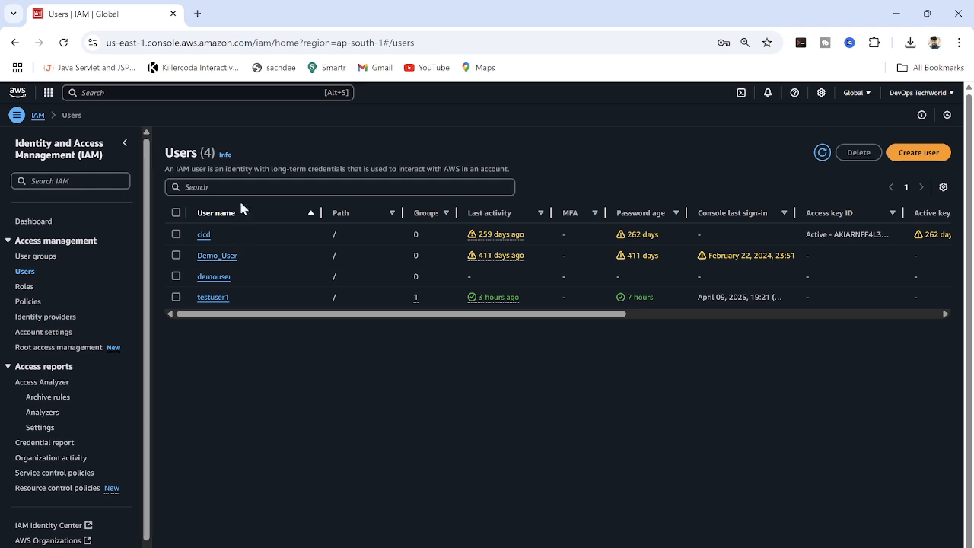
left_click(822, 155)
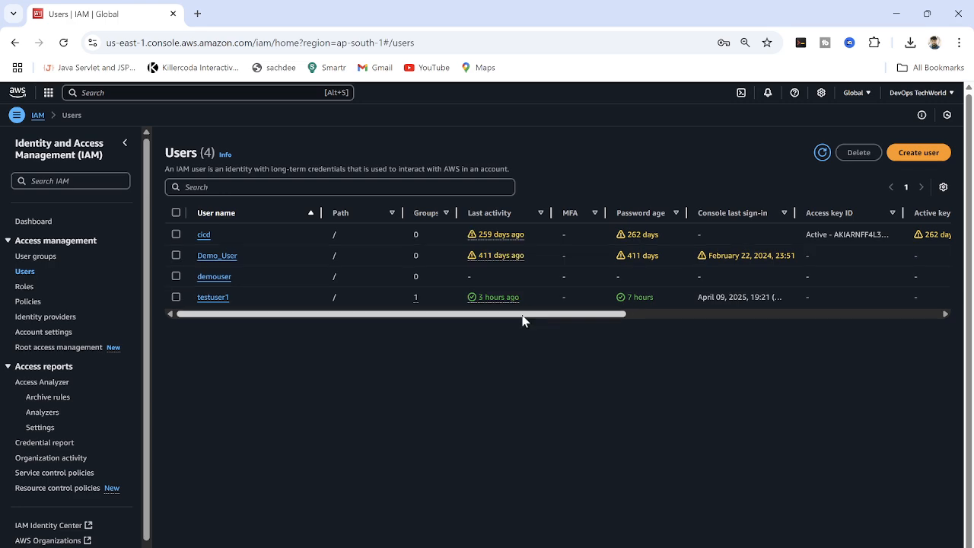
left_click_drag(522, 320, 472, 329)
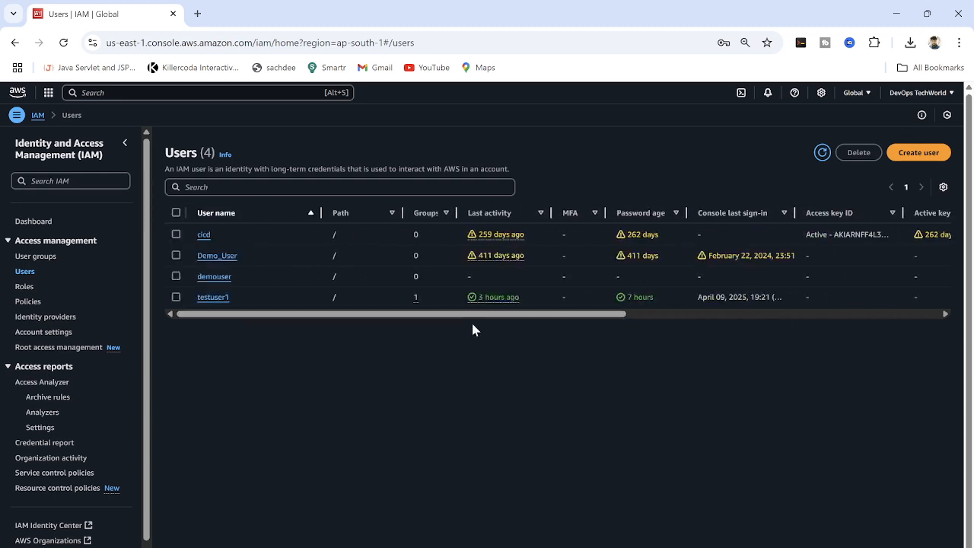
left_click(822, 153)
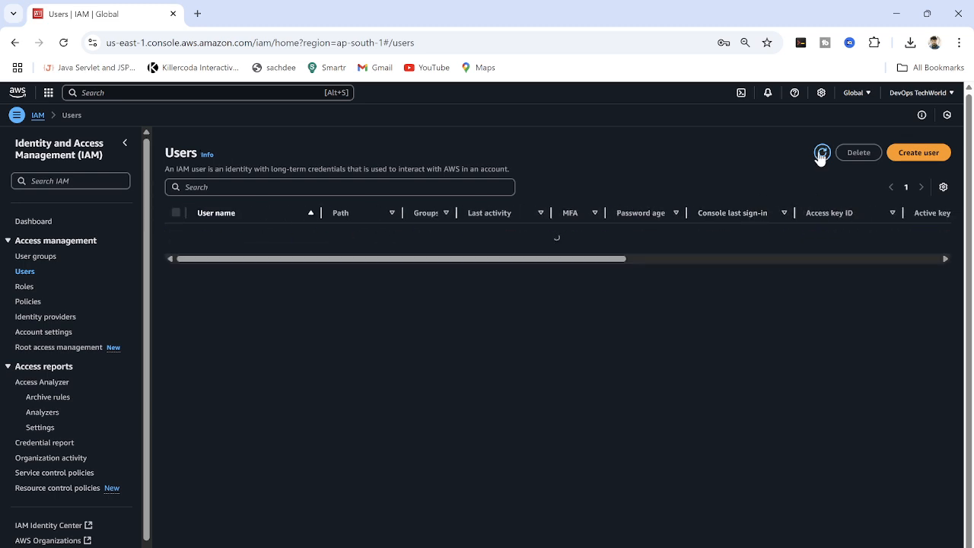
left_click_drag(619, 317, 419, 327)
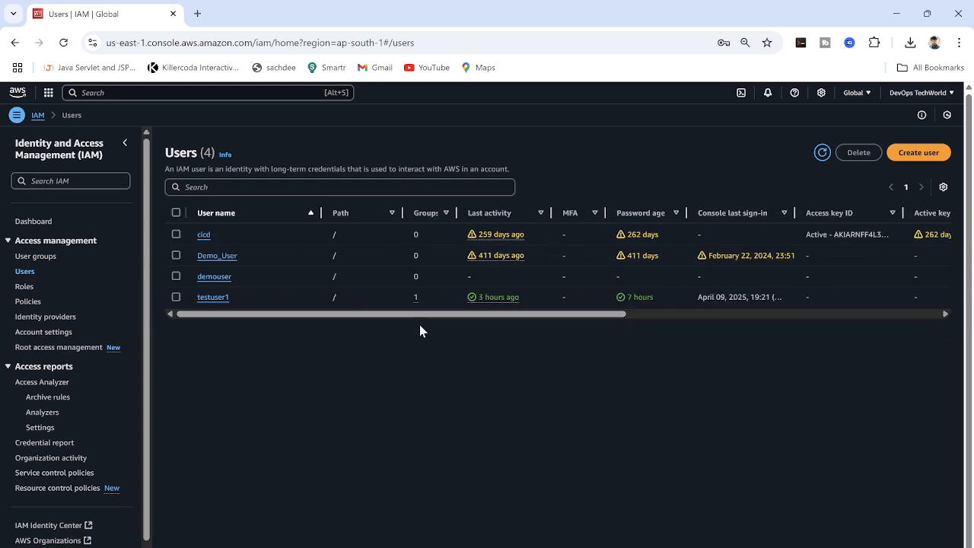
left_click(822, 153)
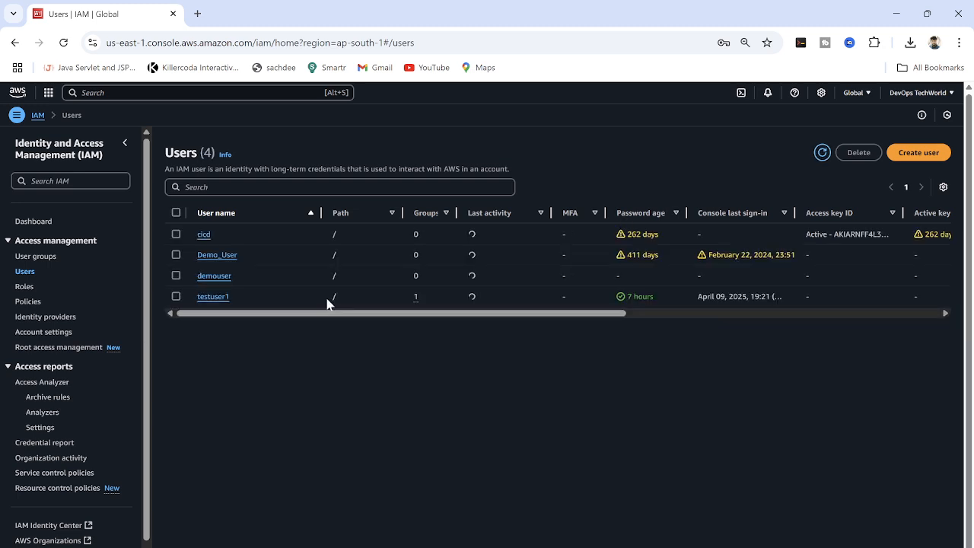
Review demouser's directly attached AdministratorAccess and IAMUserChangePassword policies, then return to Users
left_click(210, 278)
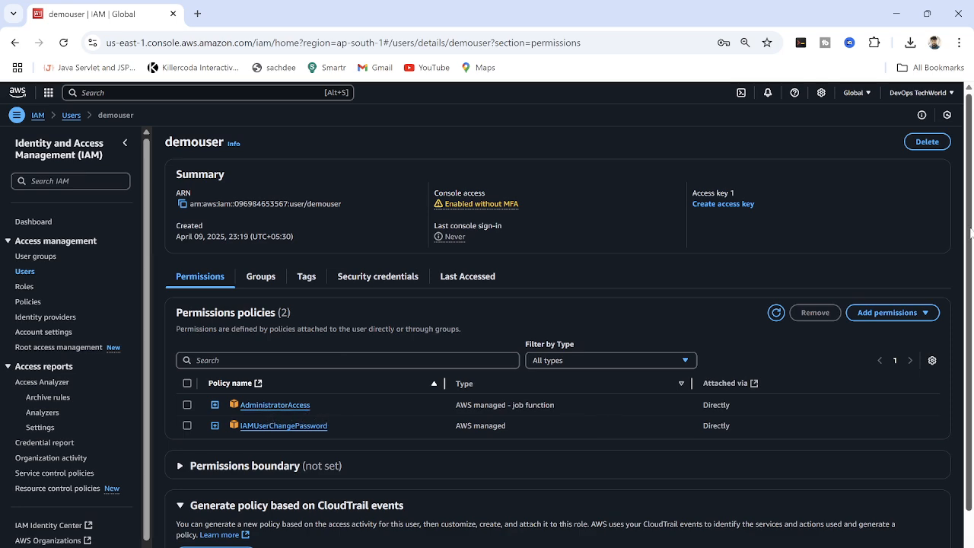
left_click_drag(971, 232, 973, 192)
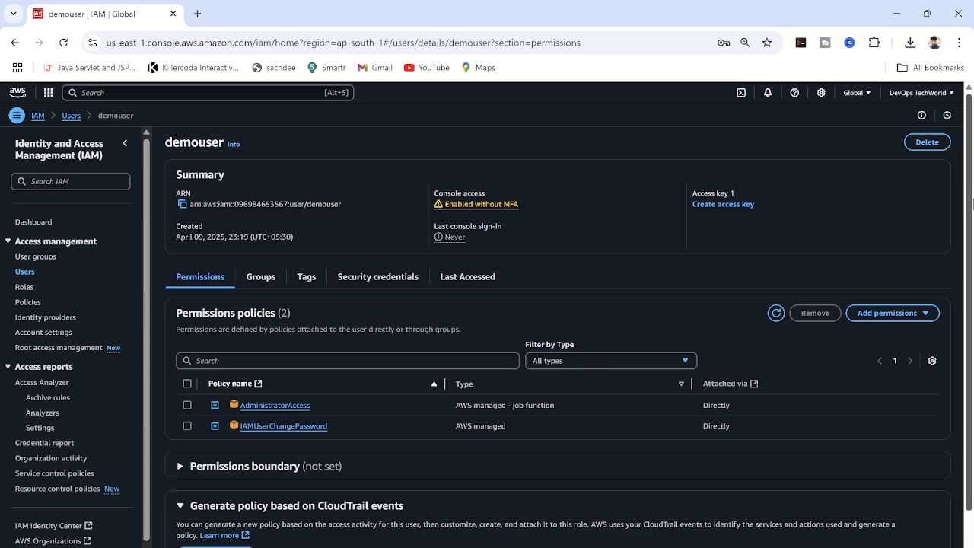
scroll(973, 362, "down", 2)
scroll(973, 363, "up", 1)
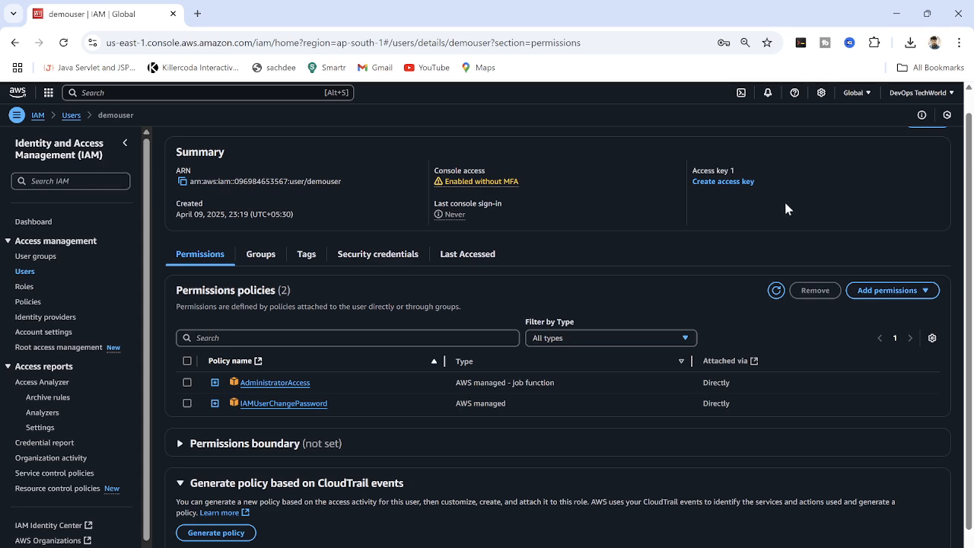
left_click_drag(971, 238, 972, 154)
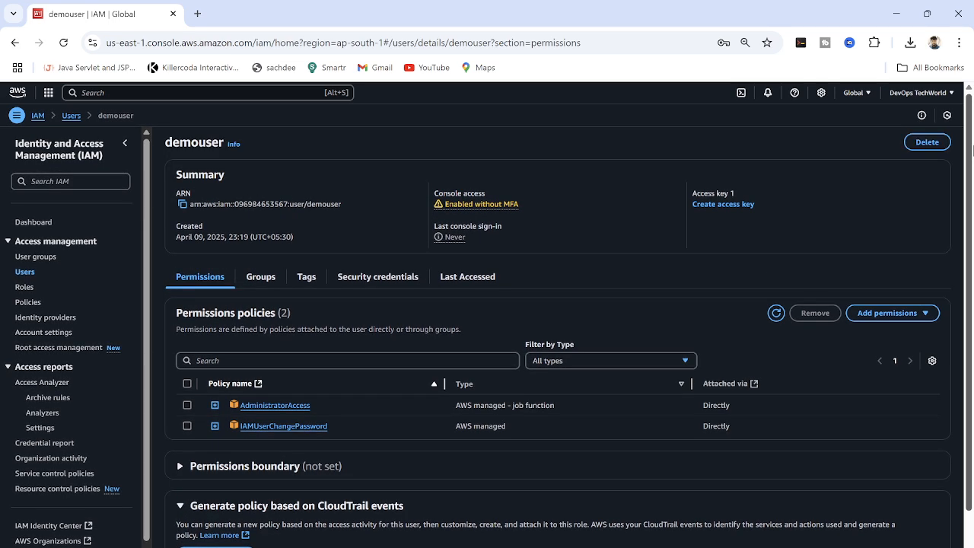
left_click(26, 274)
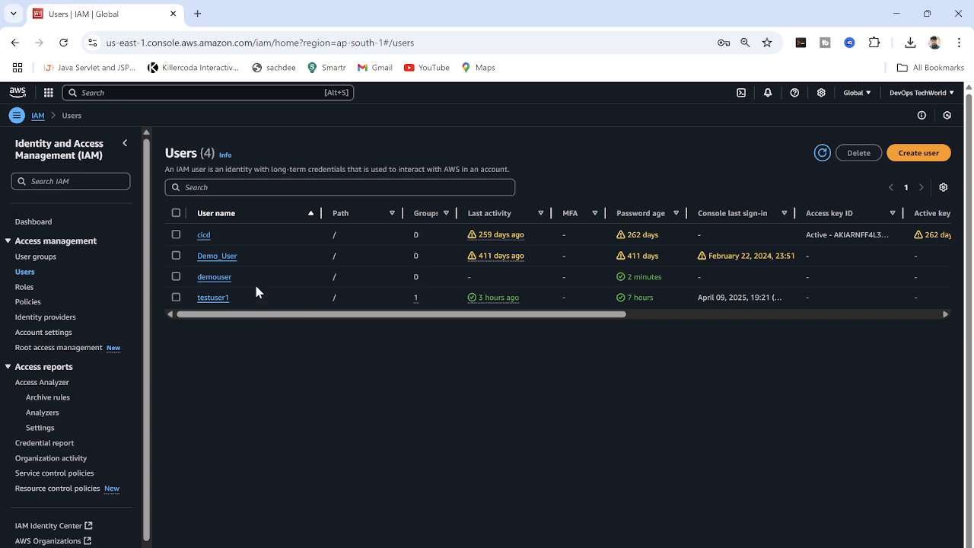
Copy the account ID from the console's account menu
left_click_drag(559, 318, 260, 392)
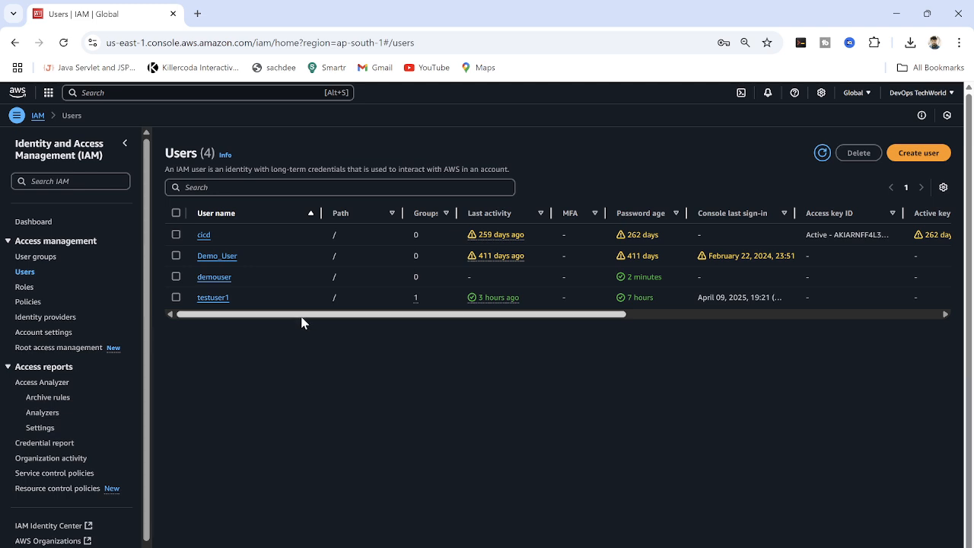
left_click(951, 95)
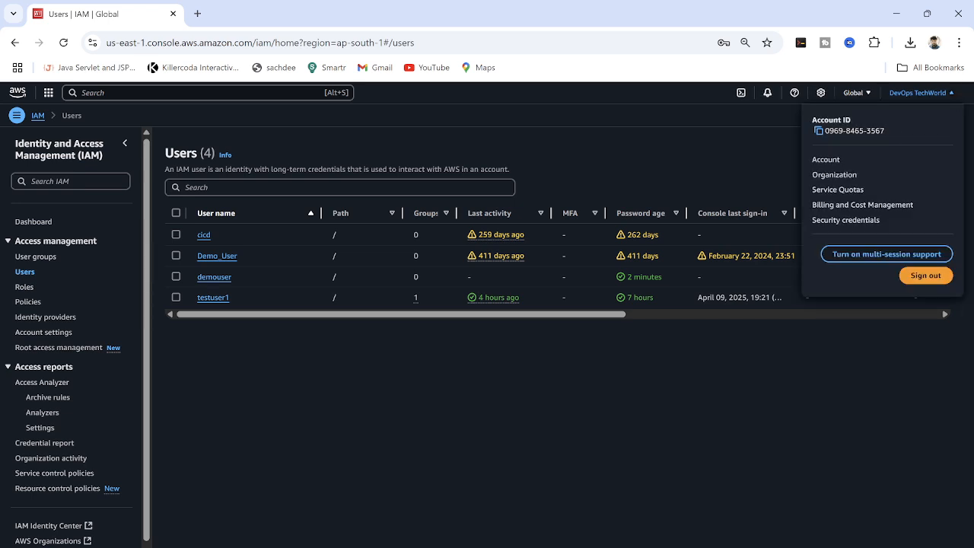
left_click(819, 131)
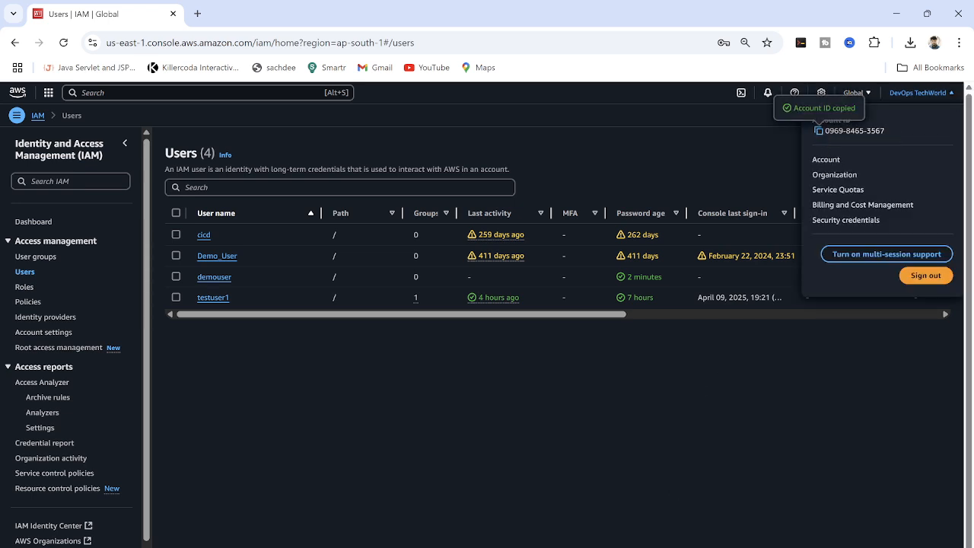
Paste the account ID on a new line at the end of 9Apr25.txt
key("alt+Tab")
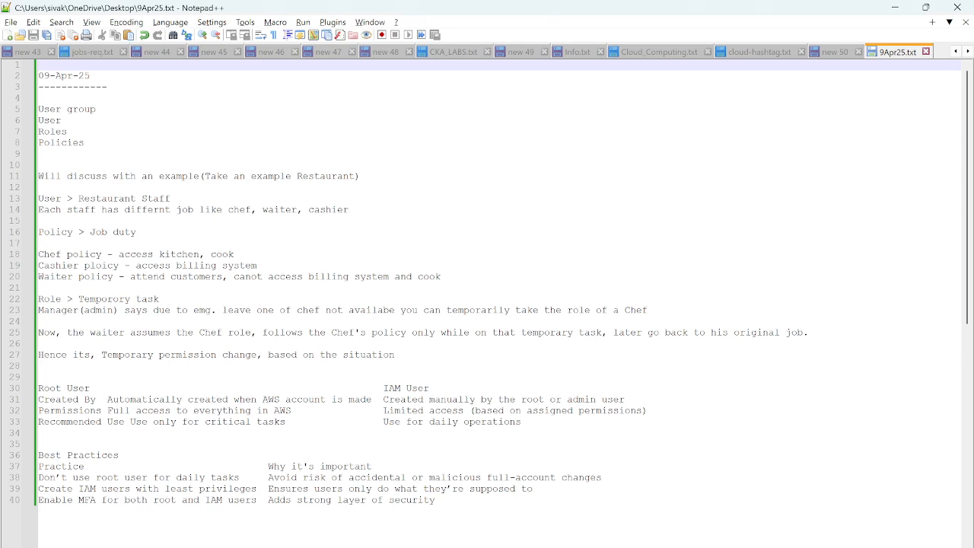
key("ctrl+End")
key("Return")
key("Return")
key("Return")
key("ctrl+v")
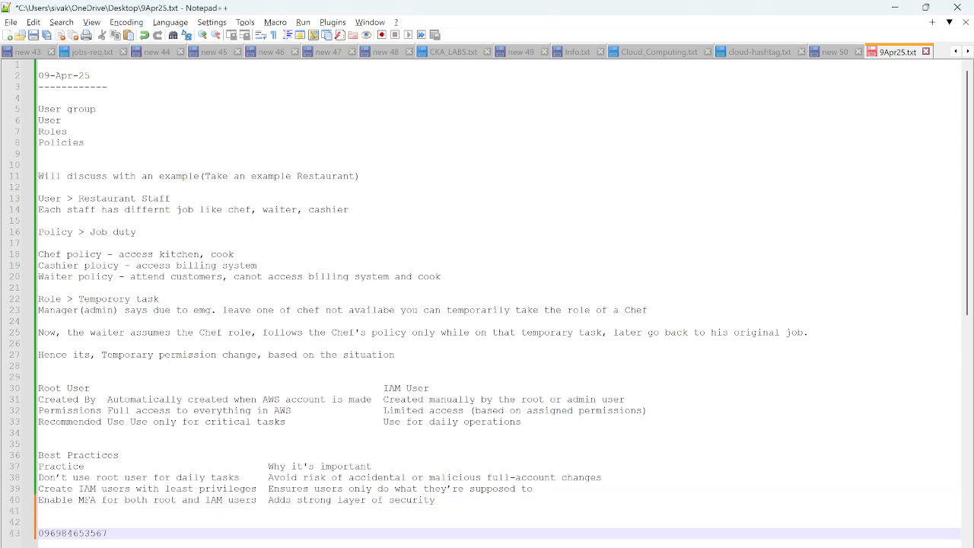
key("Return")
key("alt+Tab")
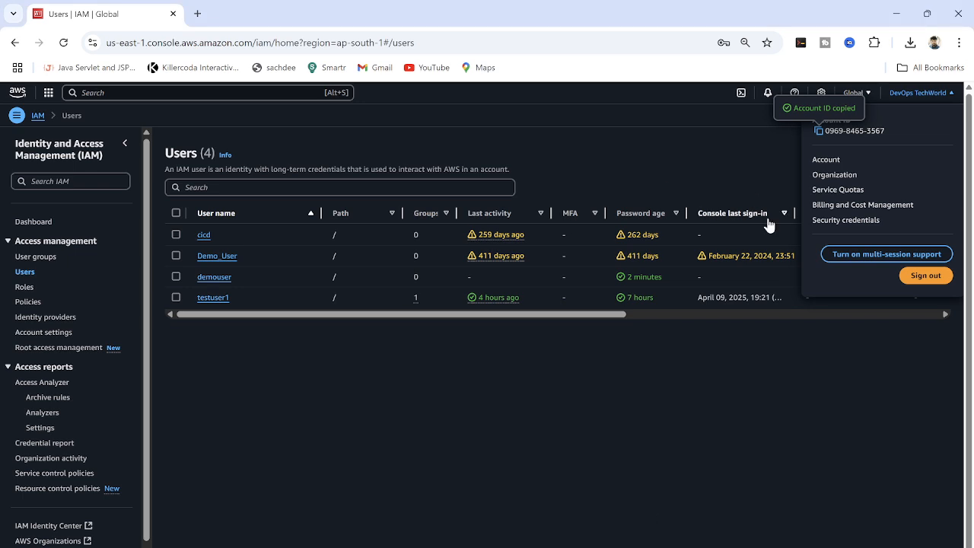
Sign the root account out of the console and go to the public landing page
left_click(705, 164)
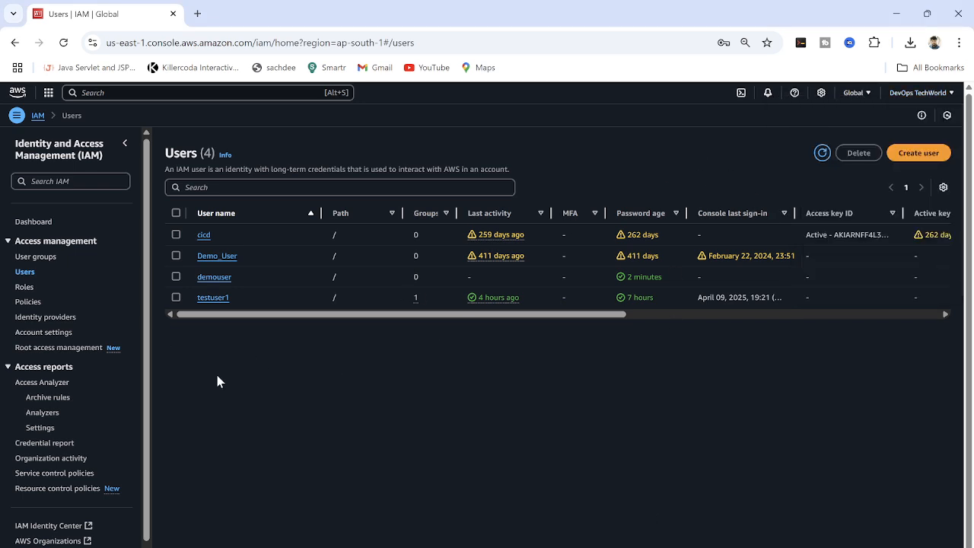
left_click(951, 93)
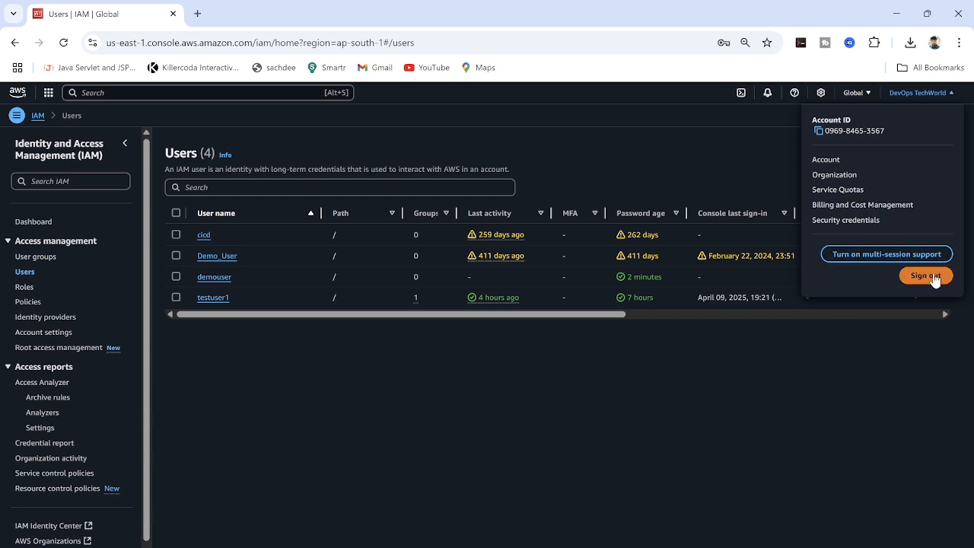
left_click(932, 277)
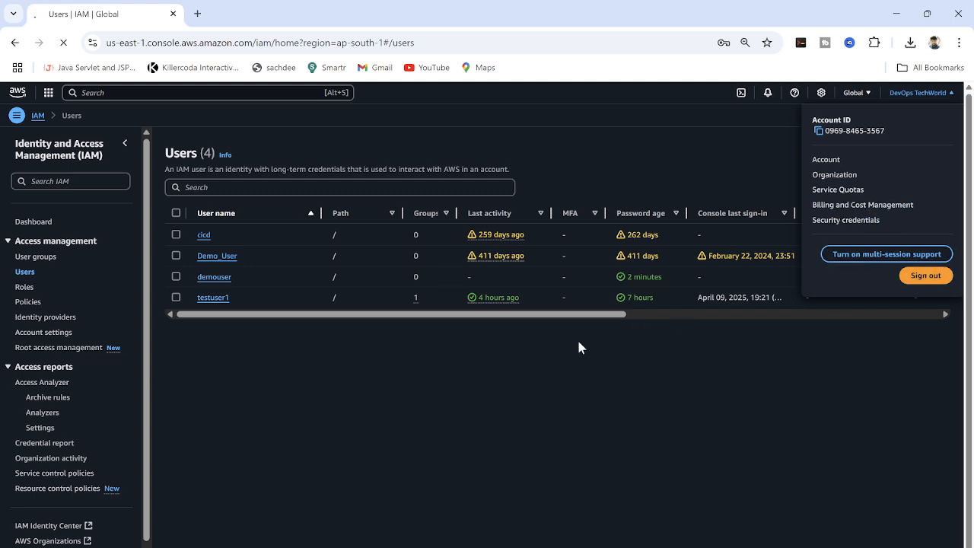
left_click(924, 275)
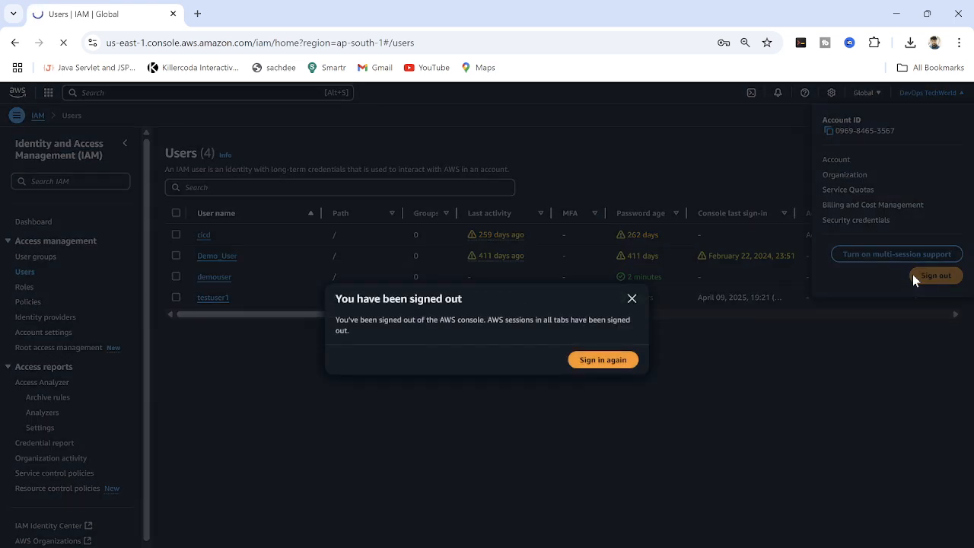
left_click(609, 361)
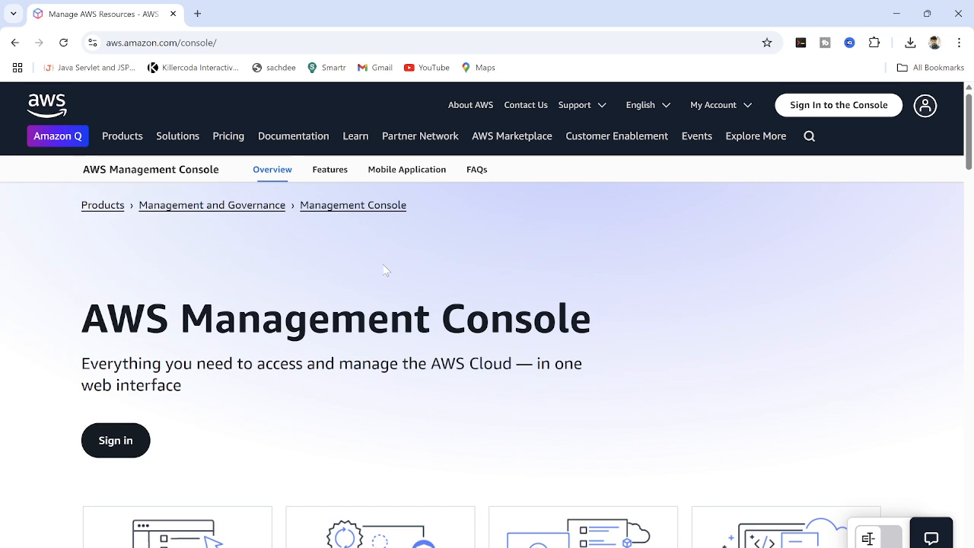
Choose Sign in on the landing page to get the account ID, username and password form
left_click(125, 443)
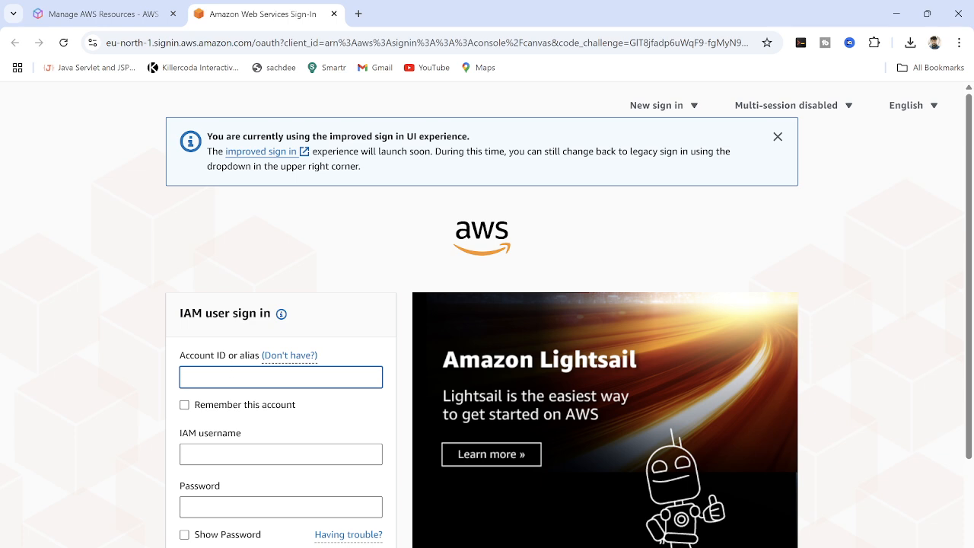
Sign in as IAM user demouser using the saved account ID and its password
left_click(782, 138)
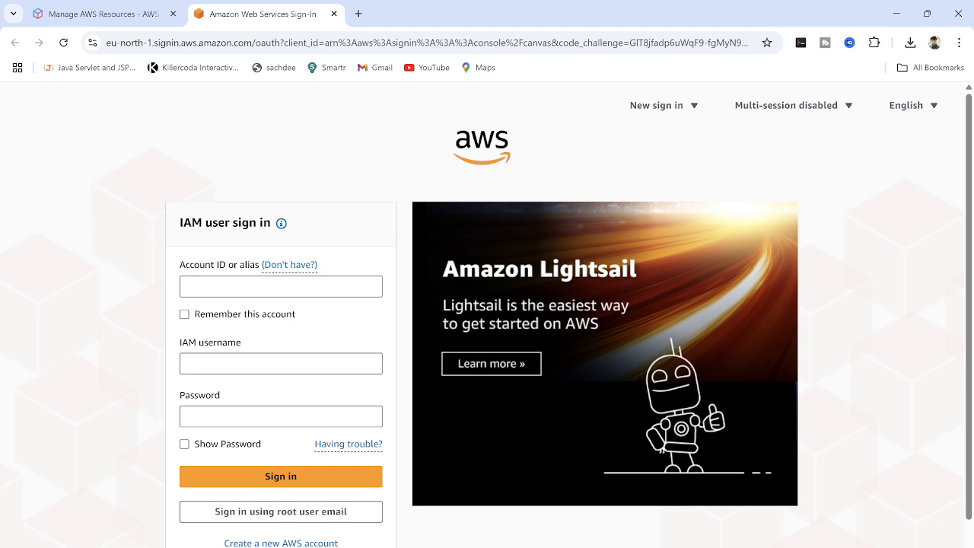
left_click(281, 287)
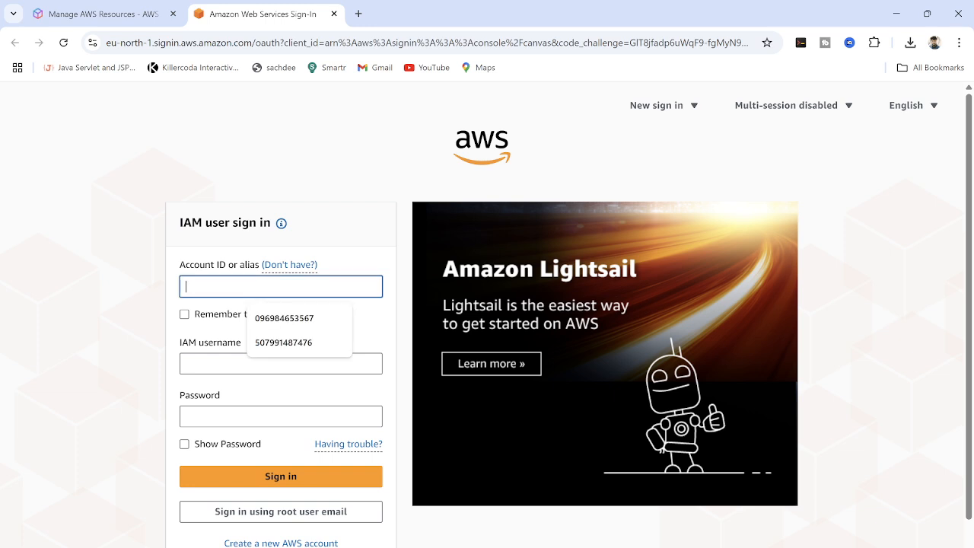
left_click(284, 318)
left_click(251, 363)
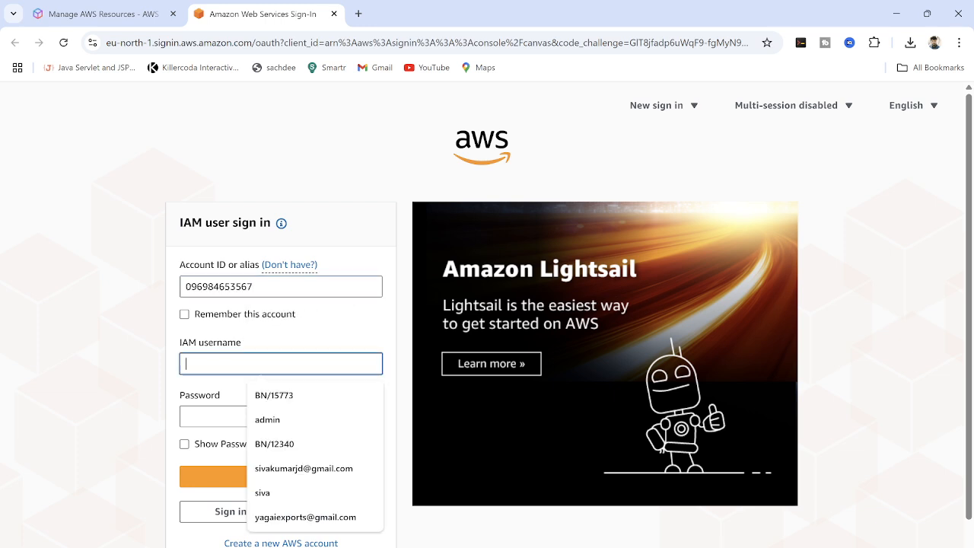
type("demouser")
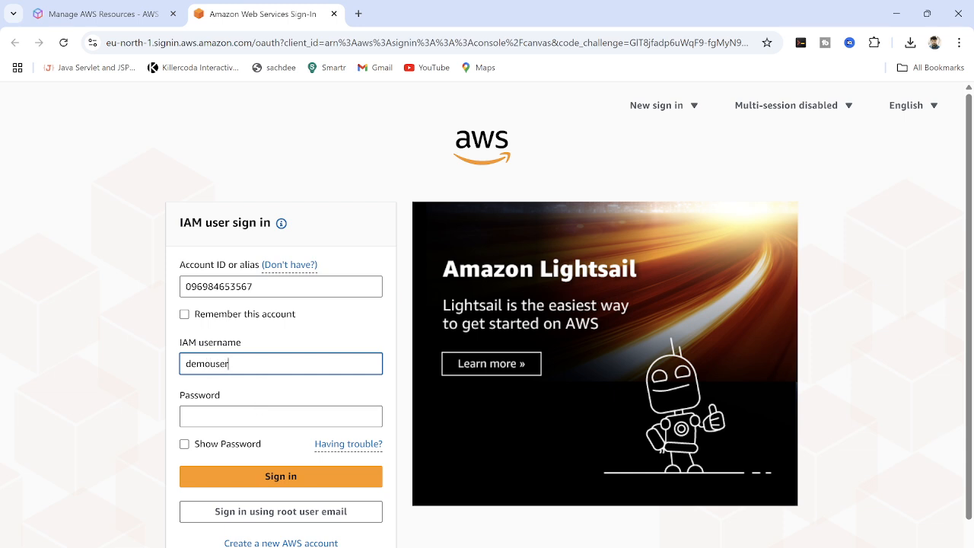
key("Tab")
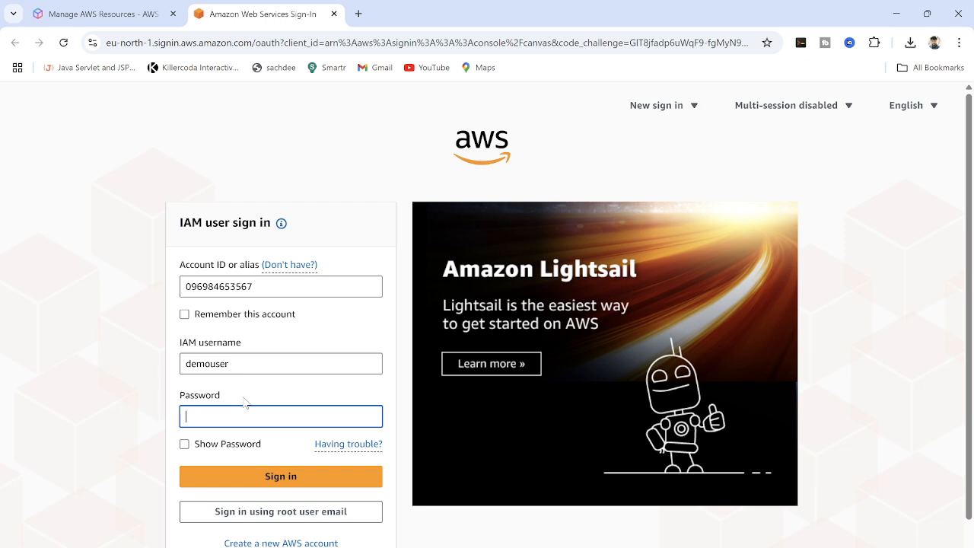
type("*************")
left_click(260, 477)
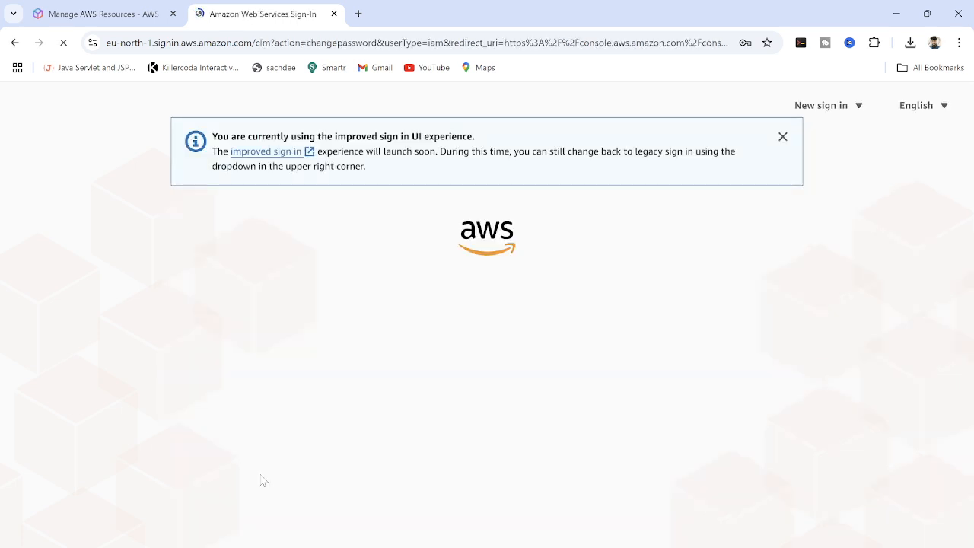
Dismiss the improved sign-in notice and enter demouser's old password
left_click(777, 137)
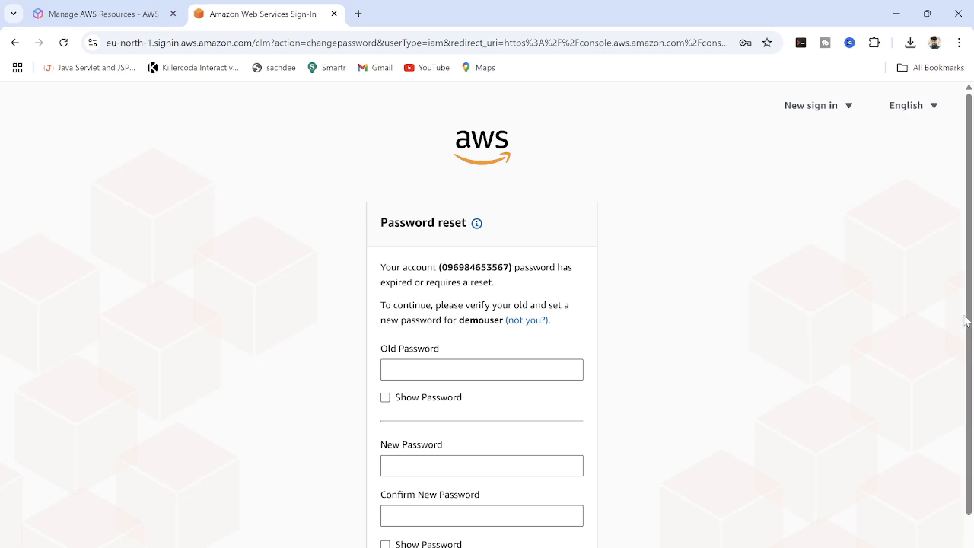
scroll(962, 366, "down", 1)
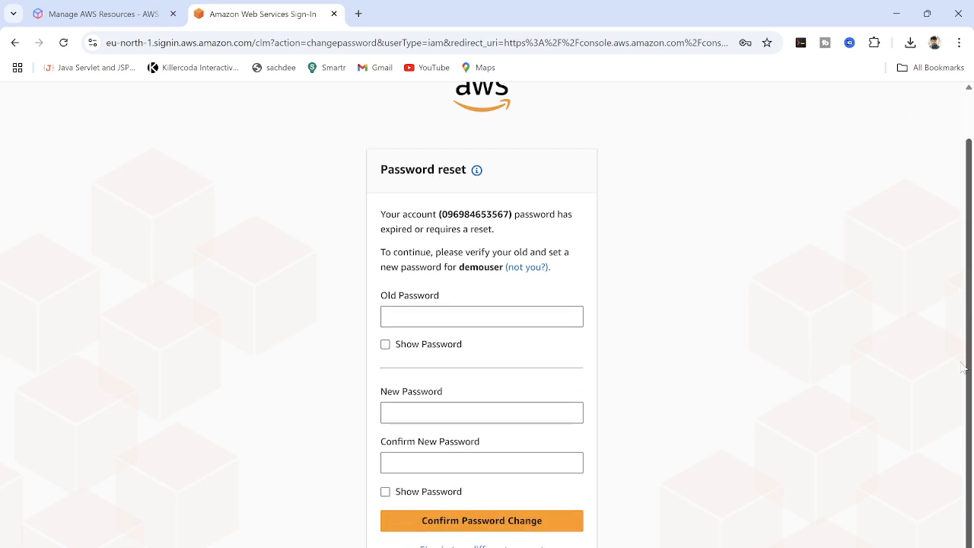
left_click(457, 316)
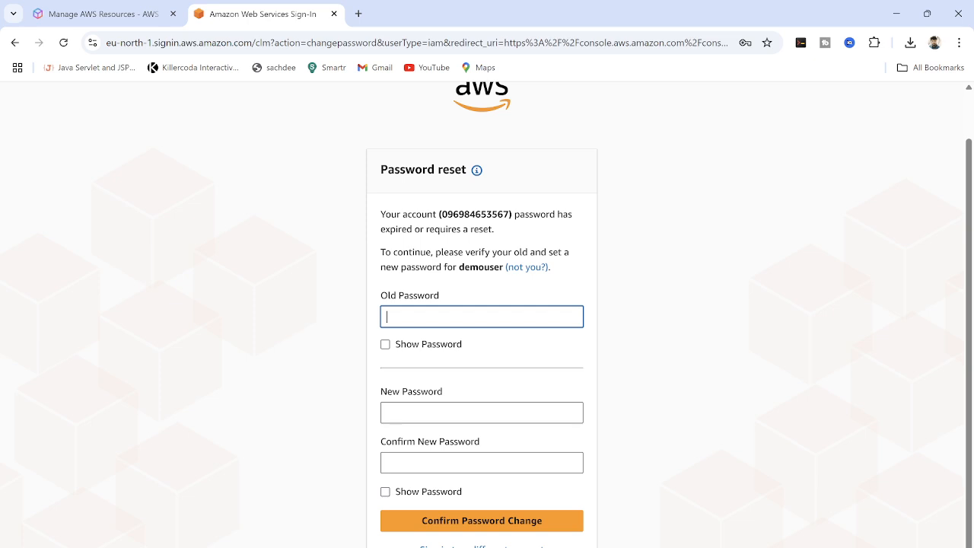
type("•••••••••••••")
key("Tab")
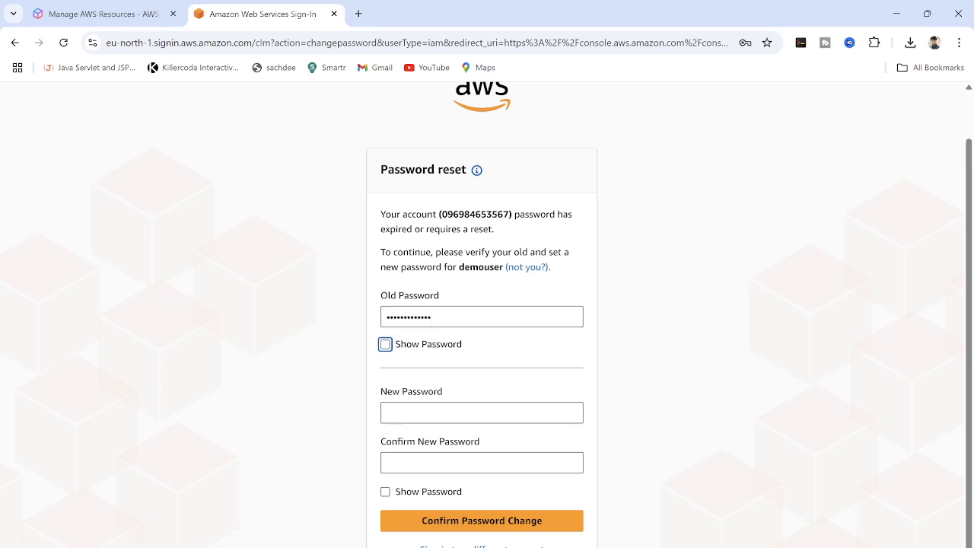
Enter and confirm a new password for demouser, submit the change, and continue to sign in
left_click(439, 409)
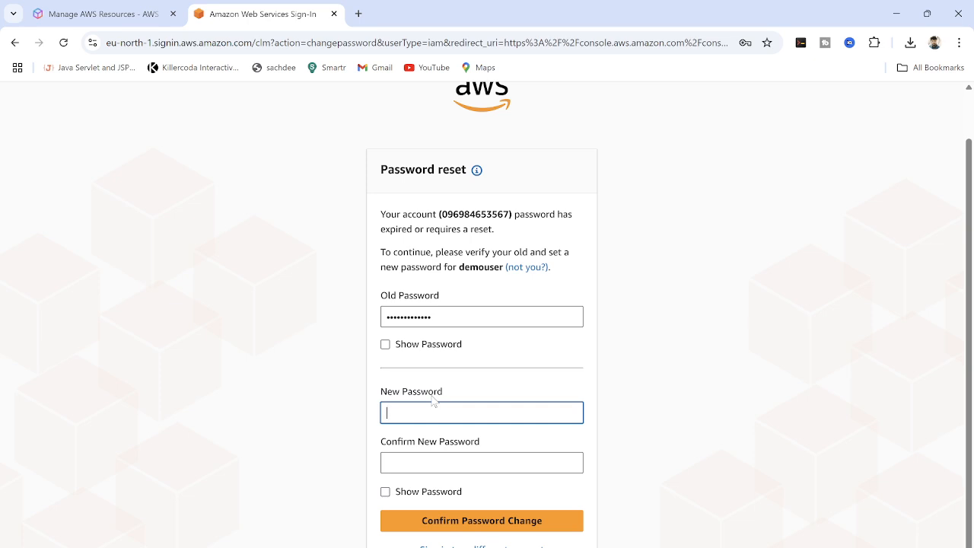
type("••••••••••••")
key("BackSpace")
key("BackSpace")
key("BackSpace")
key("BackSpace")
key("BackSpace")
key("BackSpace")
key("BackSpace")
key("BackSpace")
key("BackSpace")
key("BackSpace")
key("BackSpace")
key("BackSpace")
key("BackSpace")
type("••••••••••••••")
key("Tab")
type("•")
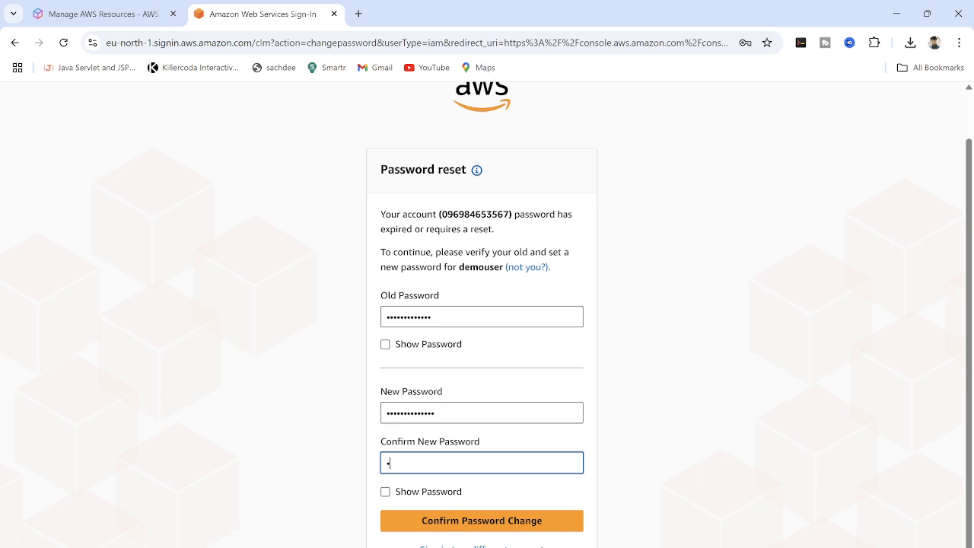
type("•••••••••••••")
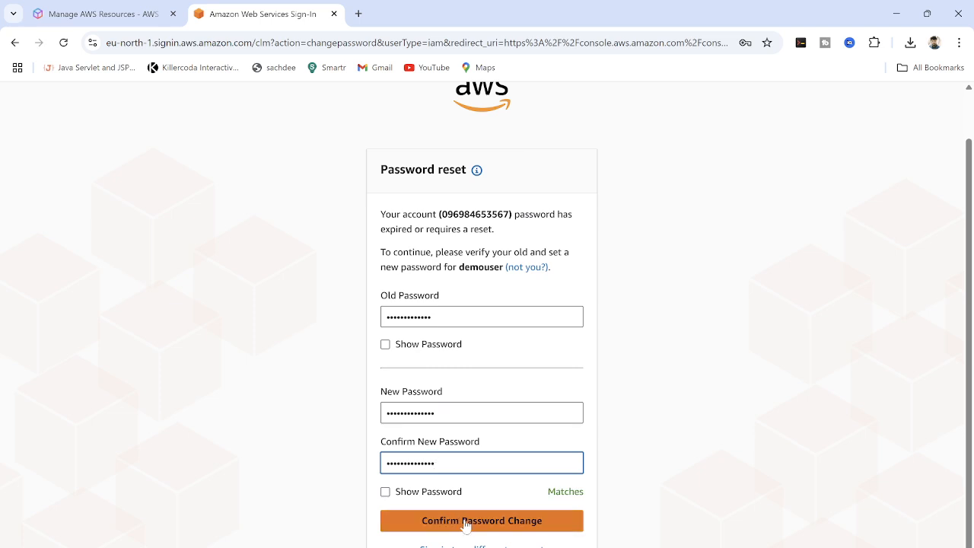
left_click(465, 523)
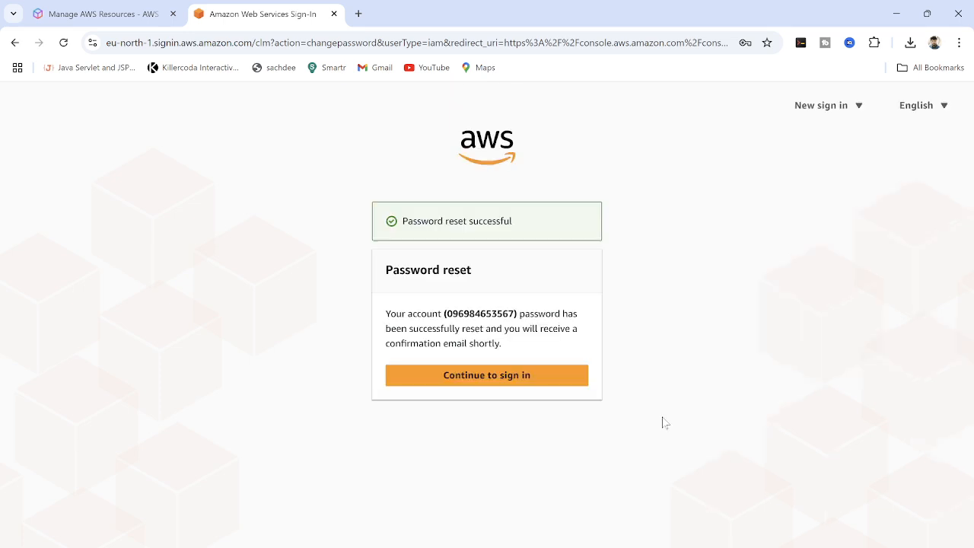
left_click(494, 381)
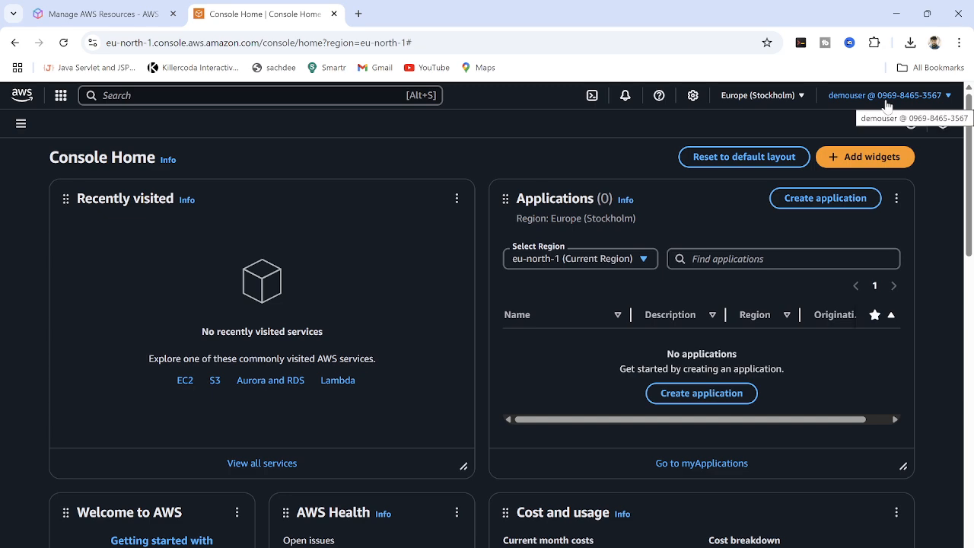
Open the account menu at the top right of Console Home
left_click(948, 104)
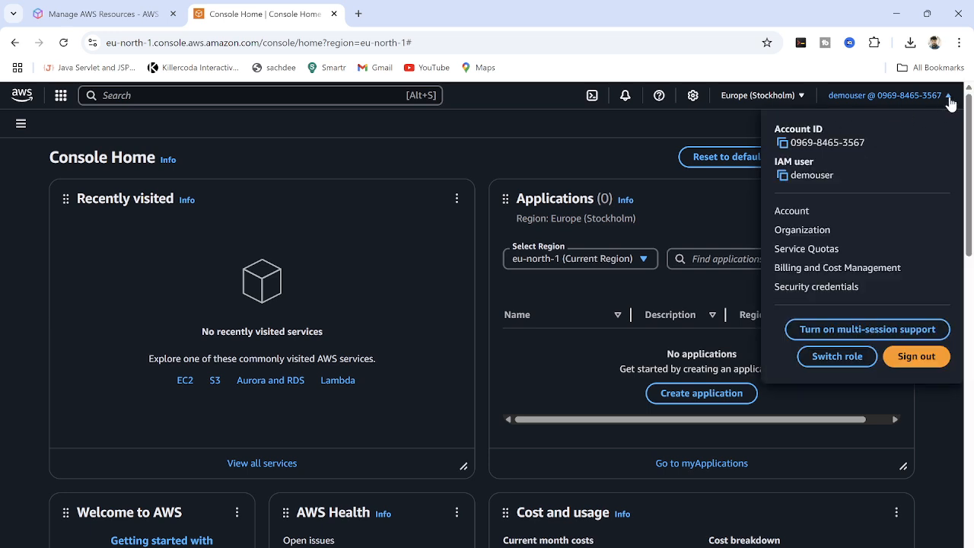
Close the account details and scroll Console Home down to the Cost and usage widget
left_click(949, 99)
left_click(949, 100)
left_click(538, 160)
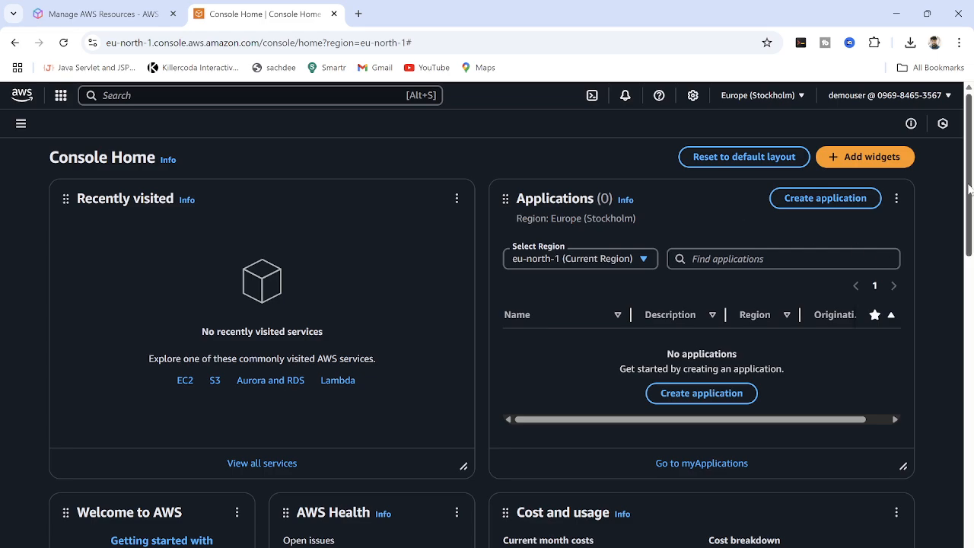
mouse_move(969, 188)
left_mouse_down()
mouse_move(968, 275)
mouse_move(940, 420)
mouse_move(965, 190)
mouse_move(960, 399)
mouse_move(944, 470)
mouse_move(965, 179)
mouse_move(965, 280)
left_mouse_up()
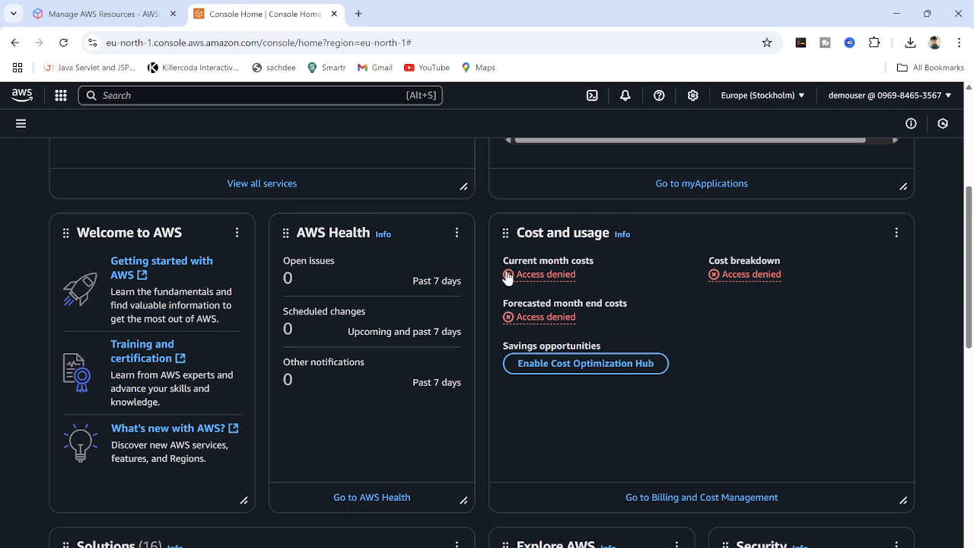
left_click_drag(970, 325, 972, 223)
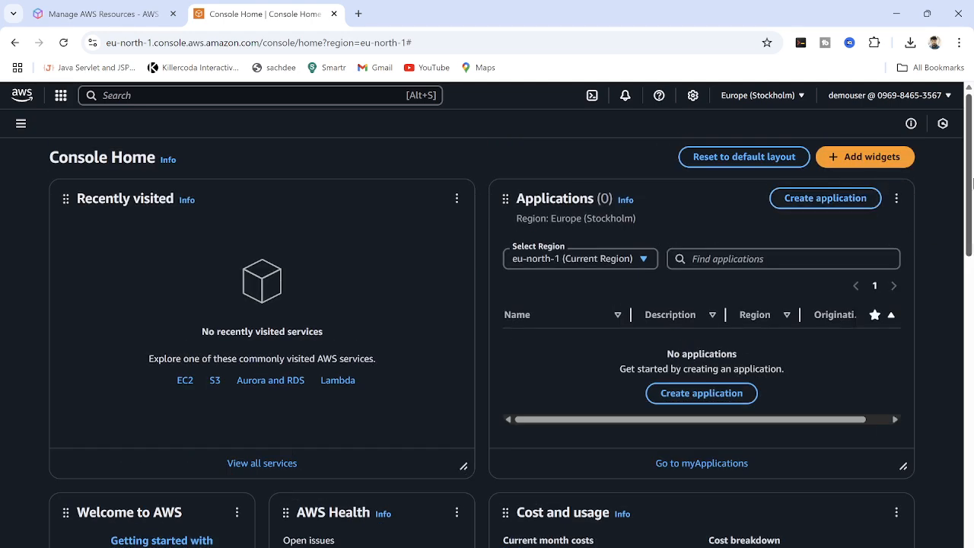
left_click_drag(971, 191, 965, 285)
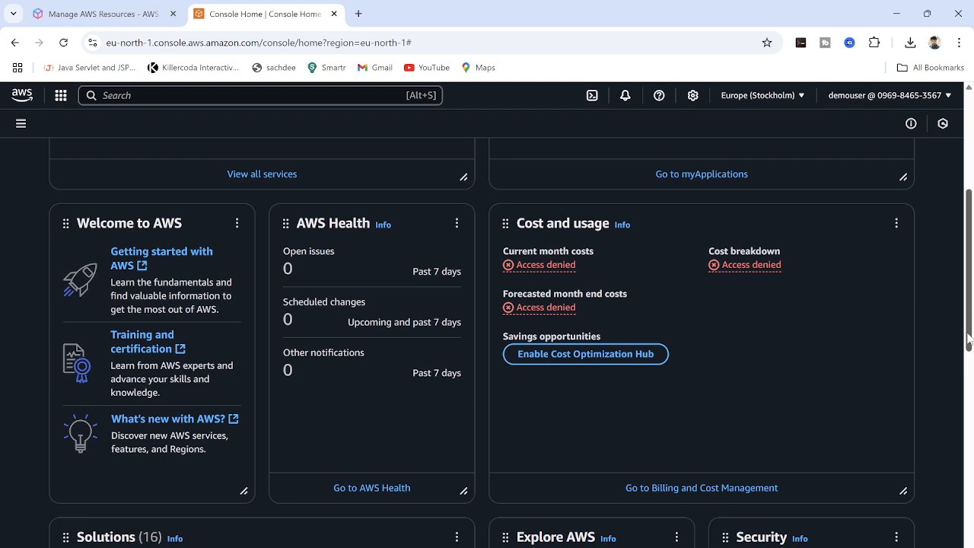
mouse_move(969, 338)
left_mouse_down()
mouse_move(968, 297)
mouse_move(969, 344)
left_mouse_up()
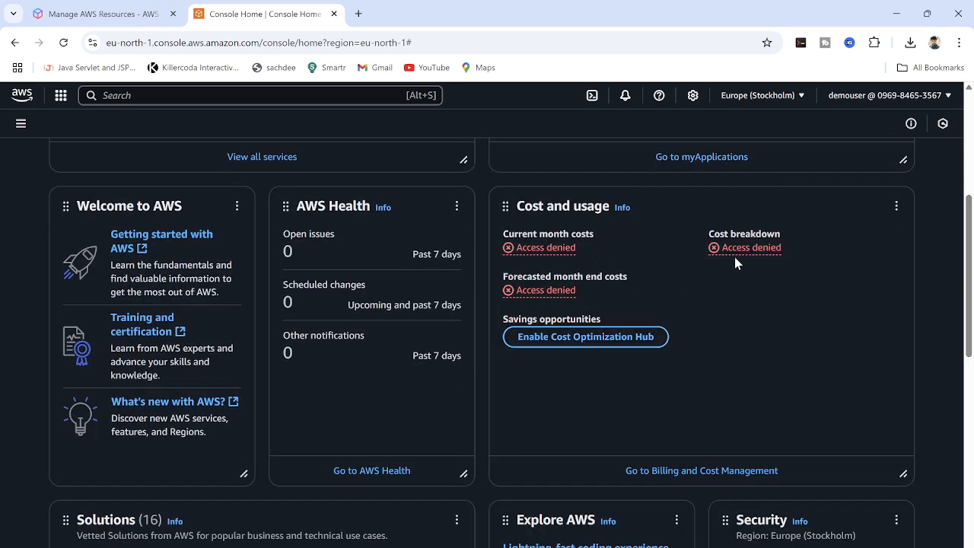
left_click_drag(972, 322, 973, 191)
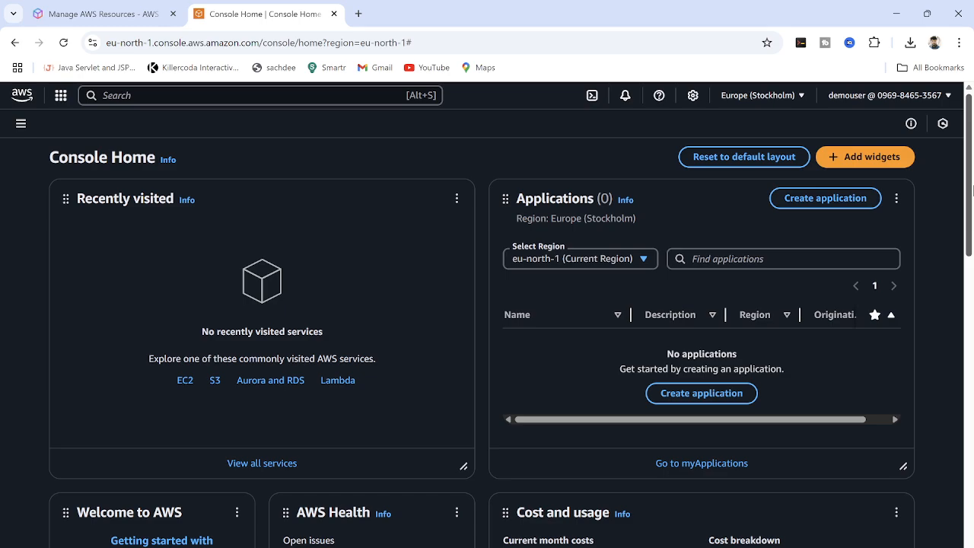
left_click_drag(970, 209, 970, 106)
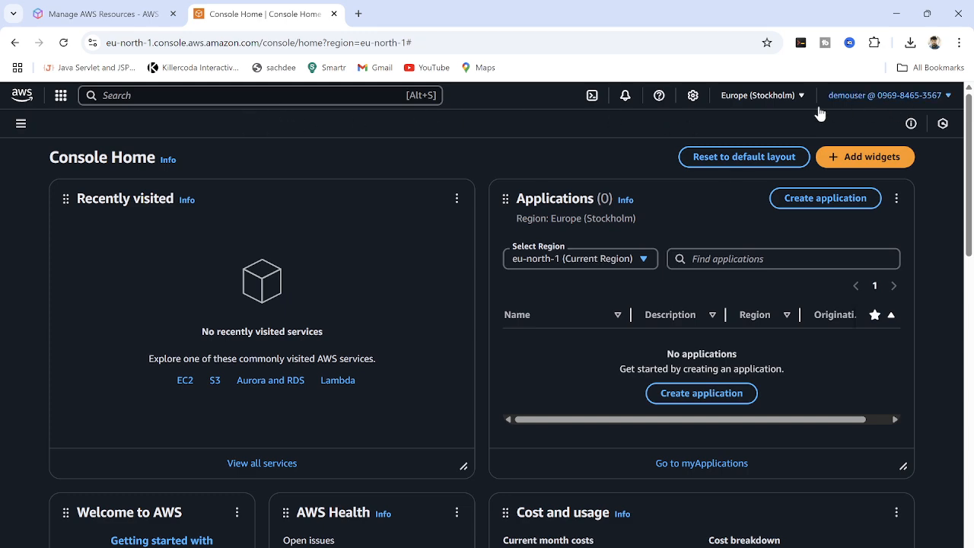
Change the console region from Europe (Stockholm) to Asia Pacific (Mumbai) ap-south-1
left_click(949, 96)
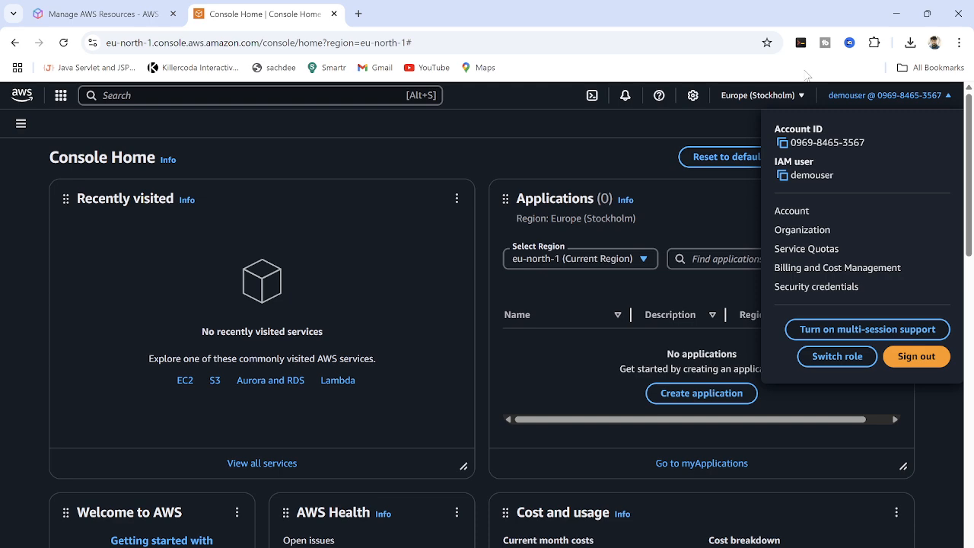
left_click(805, 98)
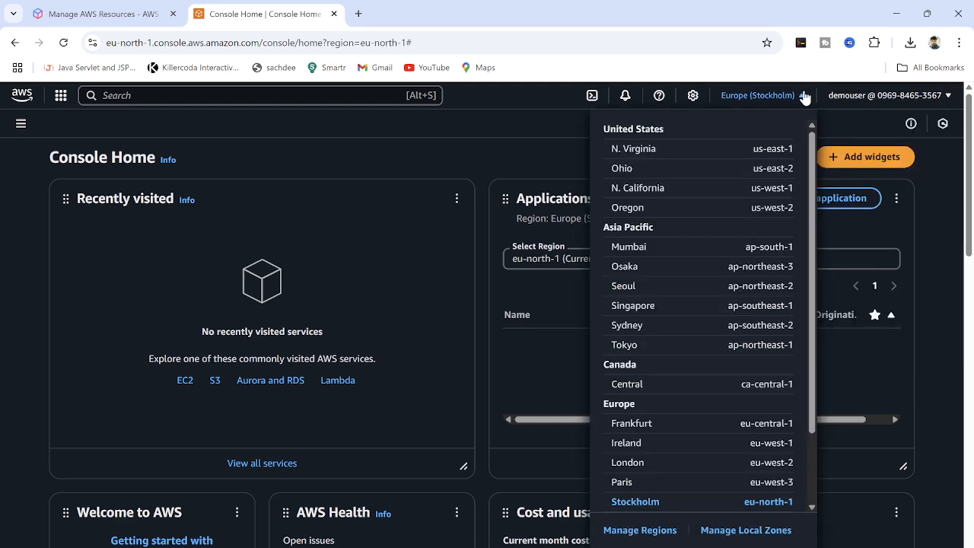
mouse_move(813, 181)
left_mouse_down()
mouse_move(805, 385)
mouse_move(809, 191)
left_mouse_up()
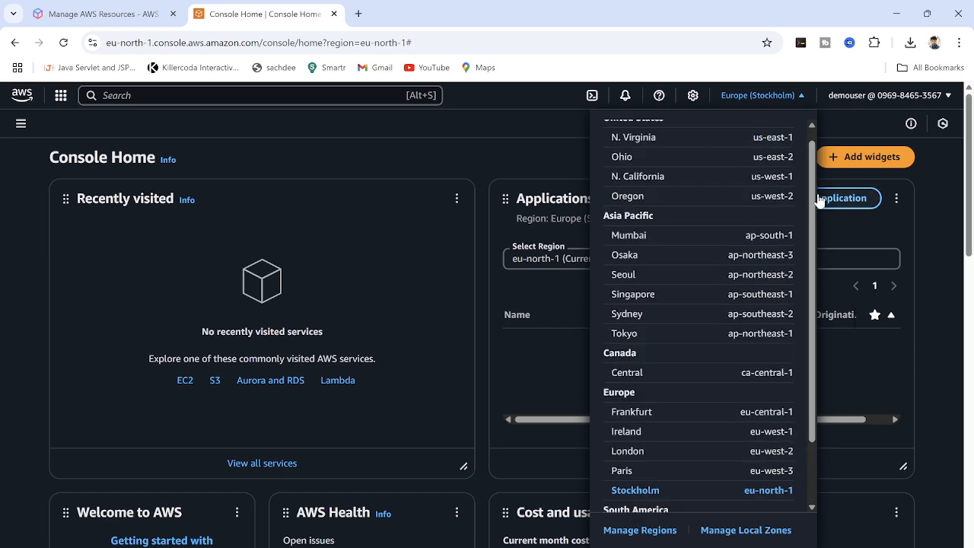
left_click_drag(813, 220, 809, 144)
scroll(802, 239, "down", 2)
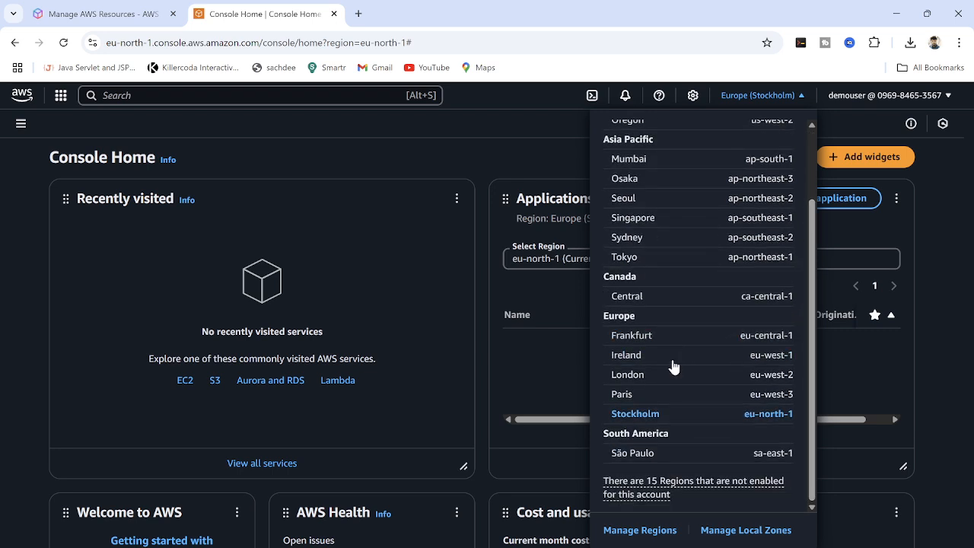
left_click(647, 162)
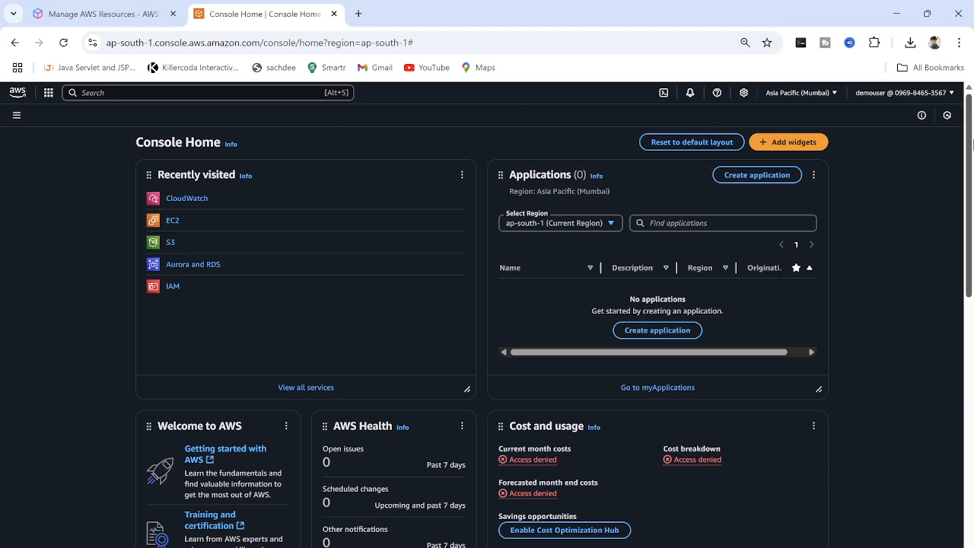
Open EC2 from the Recently visited list on Console Home
mouse_move(972, 156)
left_mouse_down()
mouse_move(973, 436)
mouse_move(966, 137)
mouse_move(972, 430)
mouse_move(960, 169)
left_mouse_up()
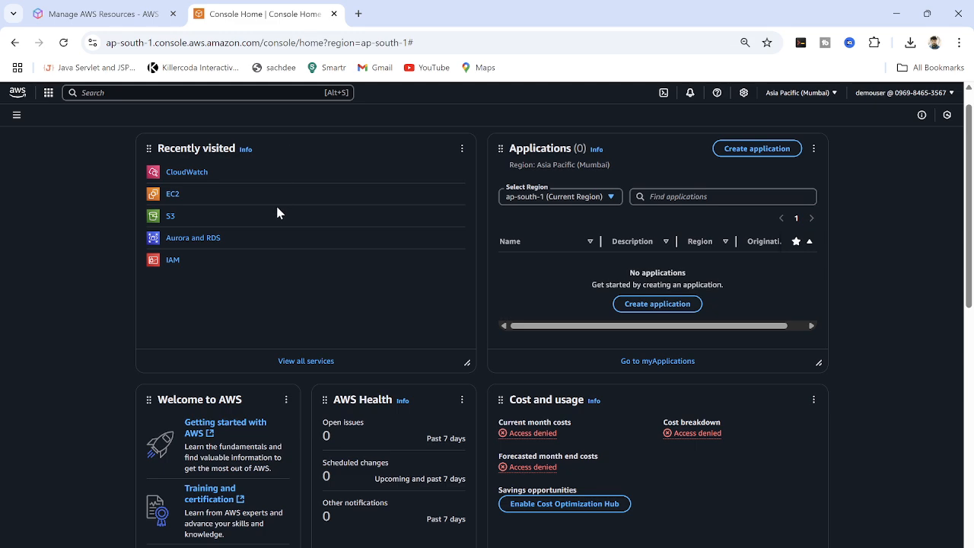
left_click(172, 195)
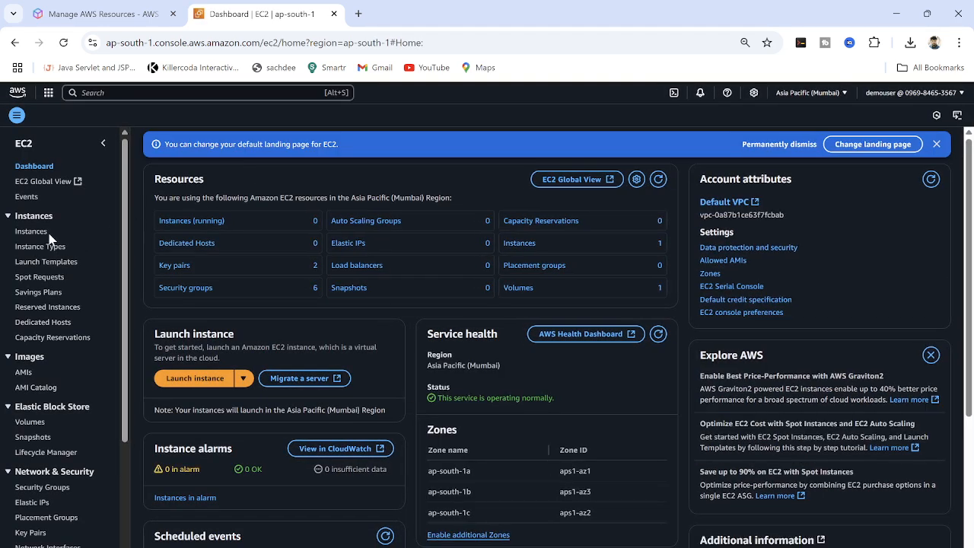
Review the EC2 Instances and Instance Types pages, then open Amazon S3 via a search for 's3'
left_click(38, 232)
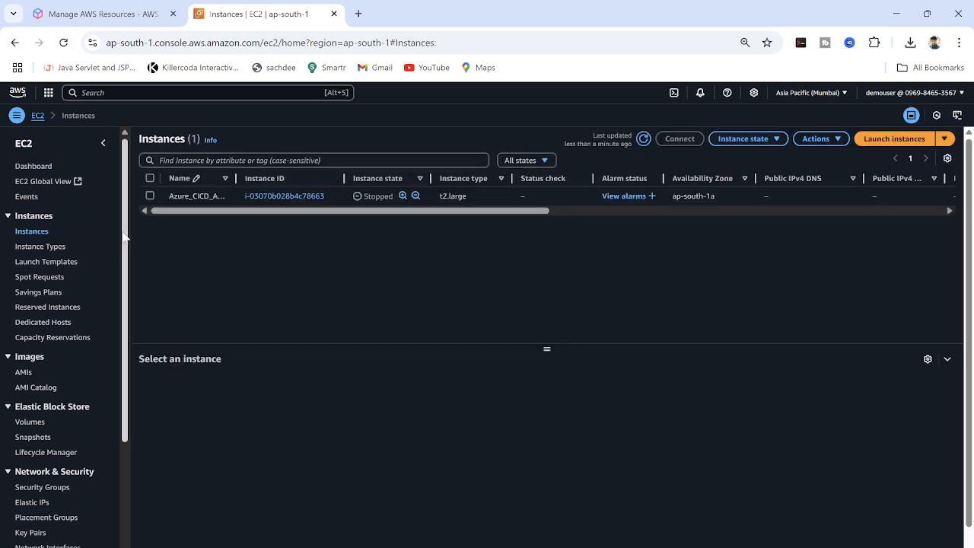
left_click(45, 248)
left_click(82, 92)
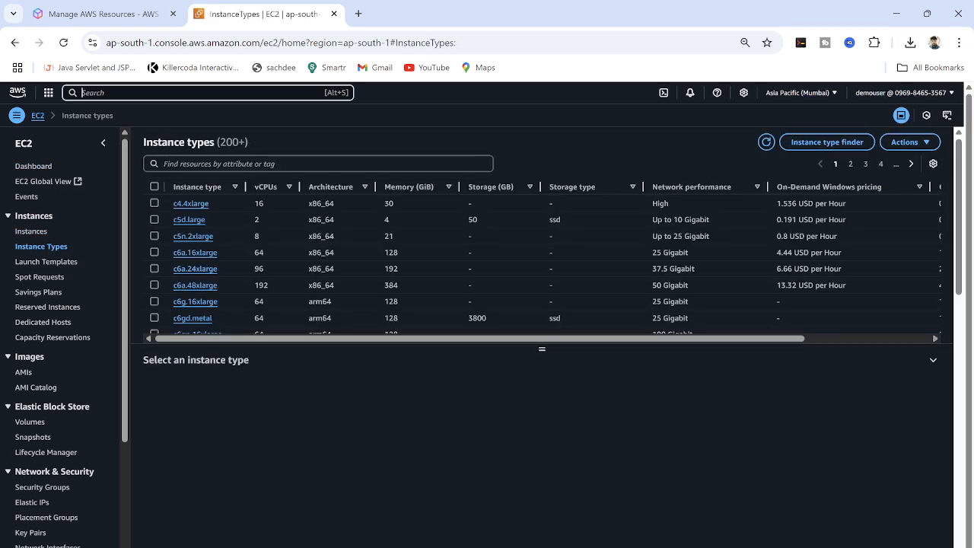
type("s3")
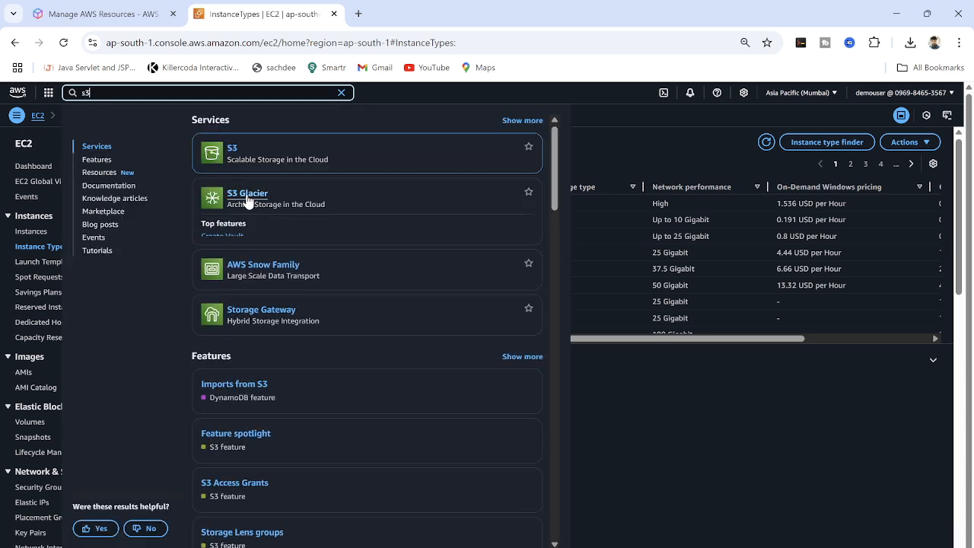
left_click(231, 150)
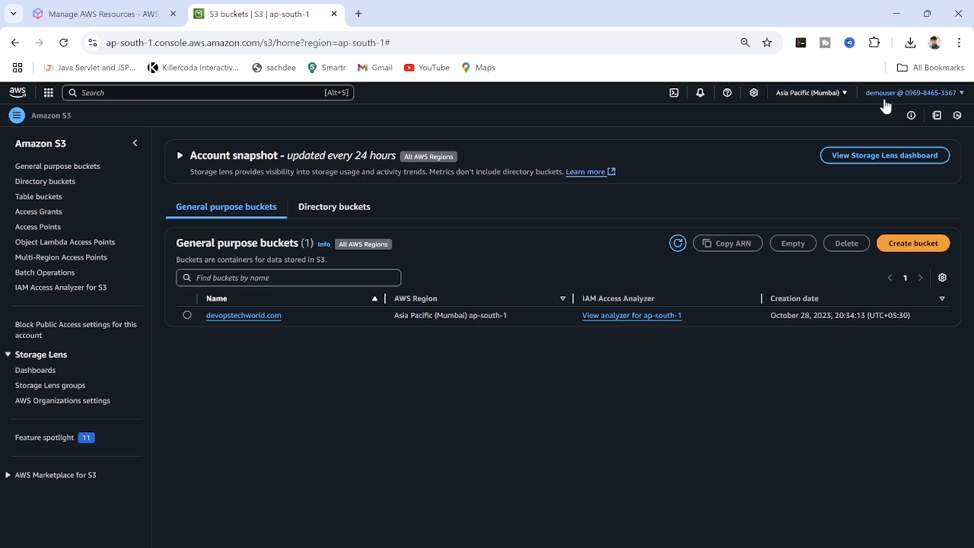
left_click(962, 99)
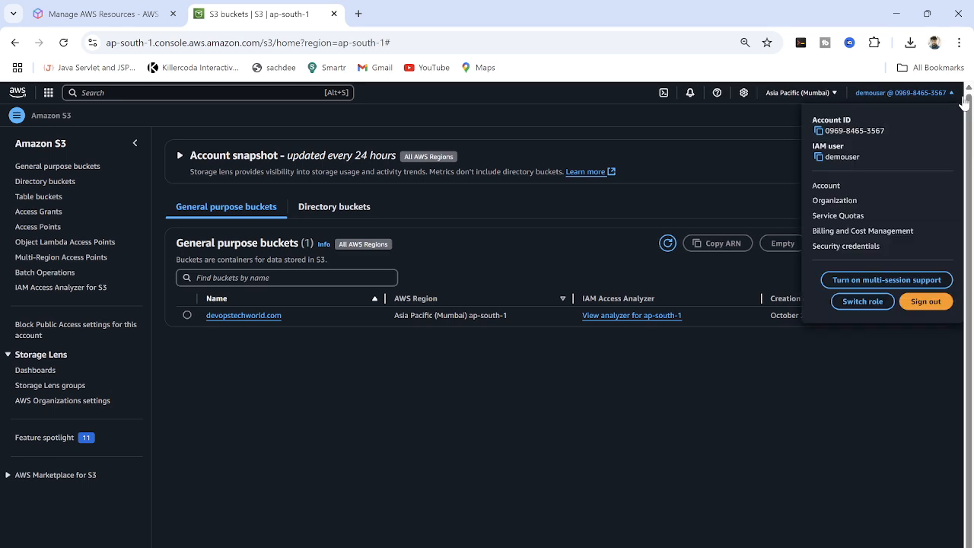
Sign demouser out and return to the console sign-in page
left_click(921, 302)
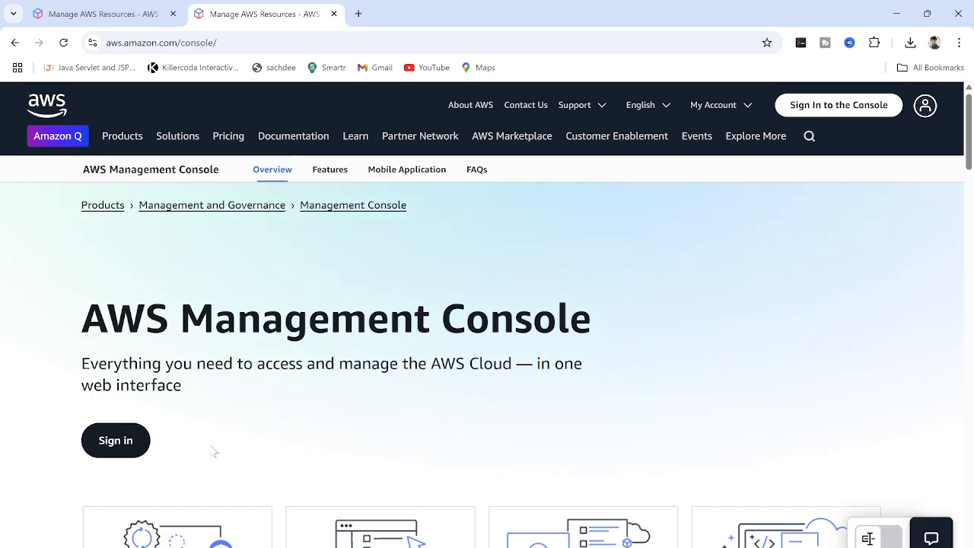
left_click(116, 441)
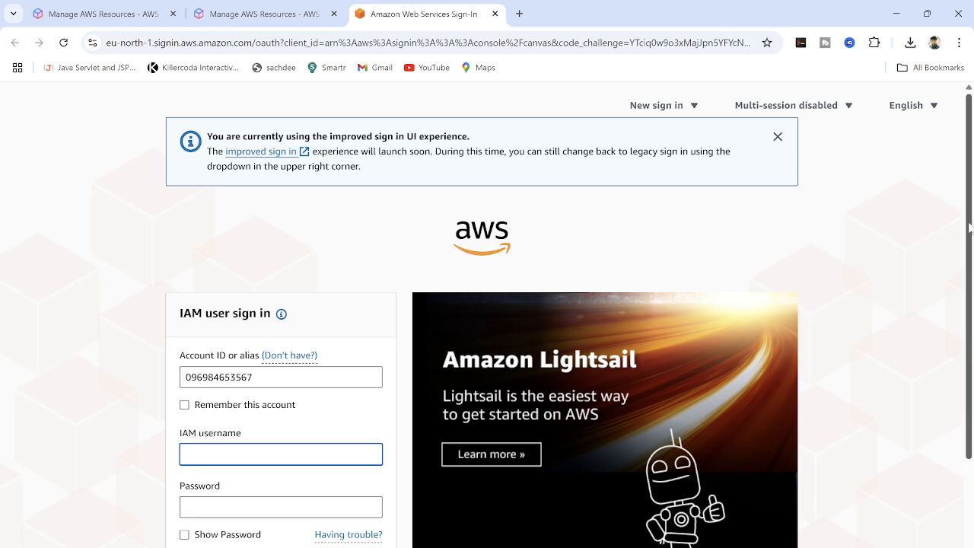
scroll(935, 244, "down", 2)
Choose Root user sign-in with the saved e-mail, then submit the password and an MFA code
left_click(328, 469)
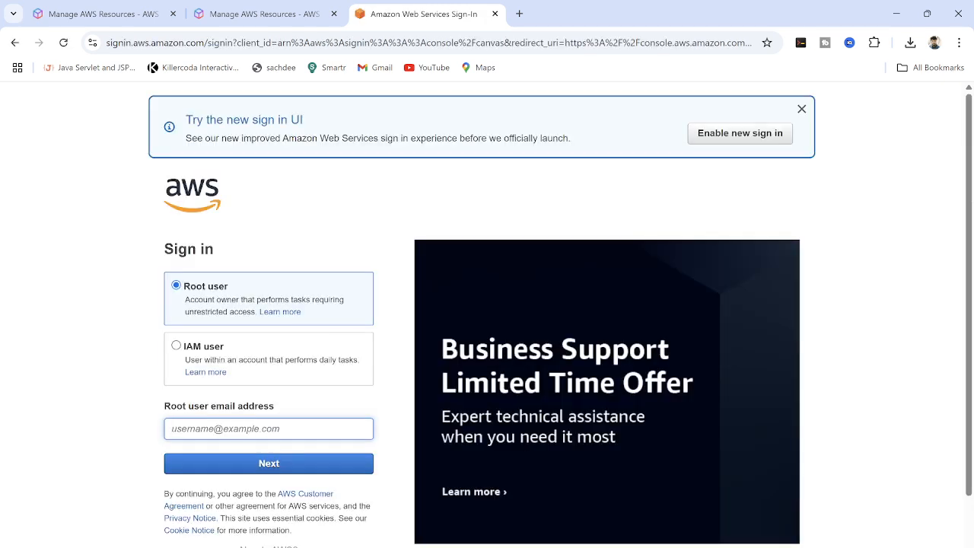
left_click(295, 462)
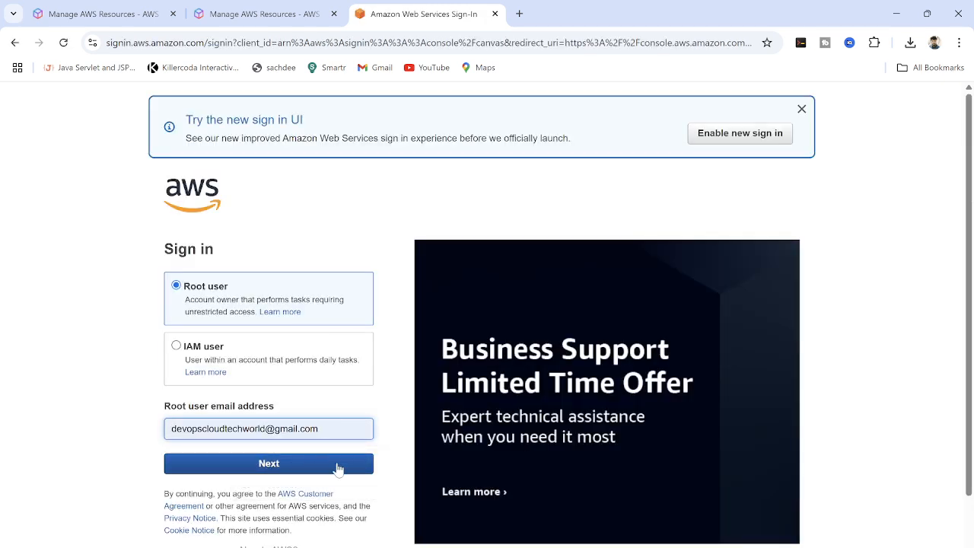
left_click(262, 470)
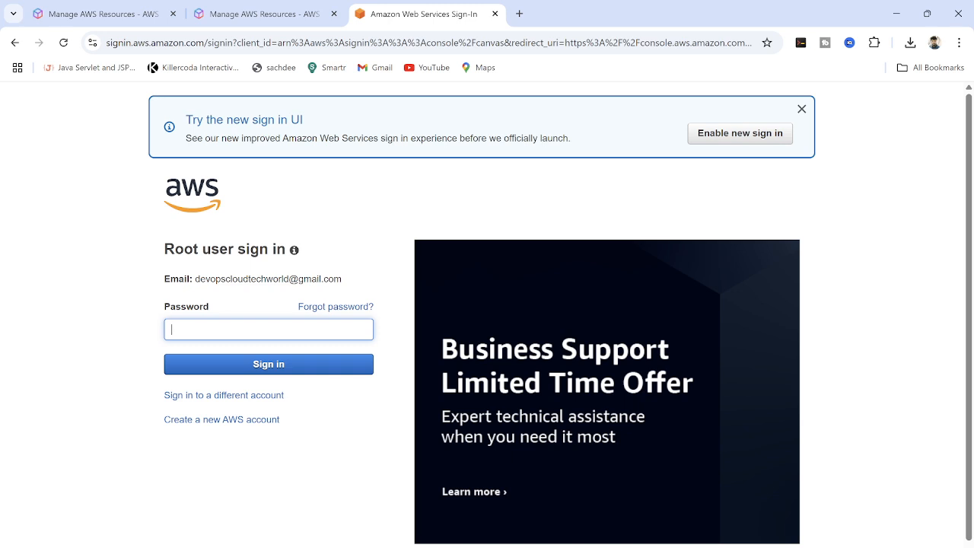
type("•••••••••")
key("Return")
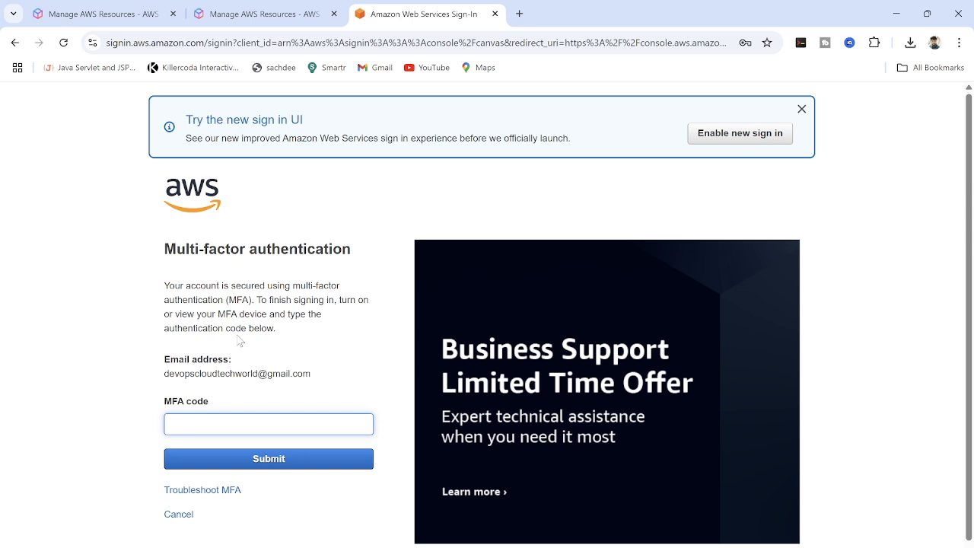
key("Return")
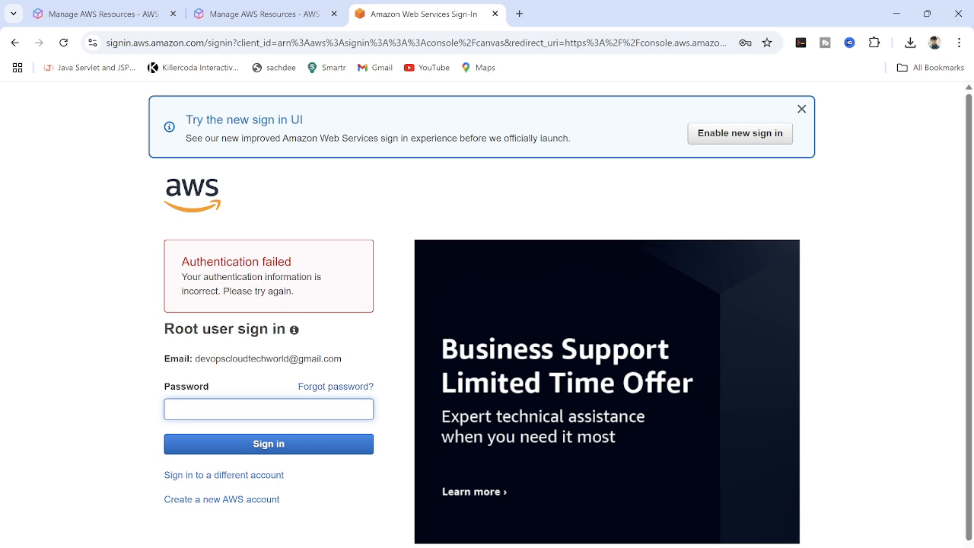
Re-enter the root password and a fresh MFA code to reach Console Home
type("•••••••••••")
key("Return")
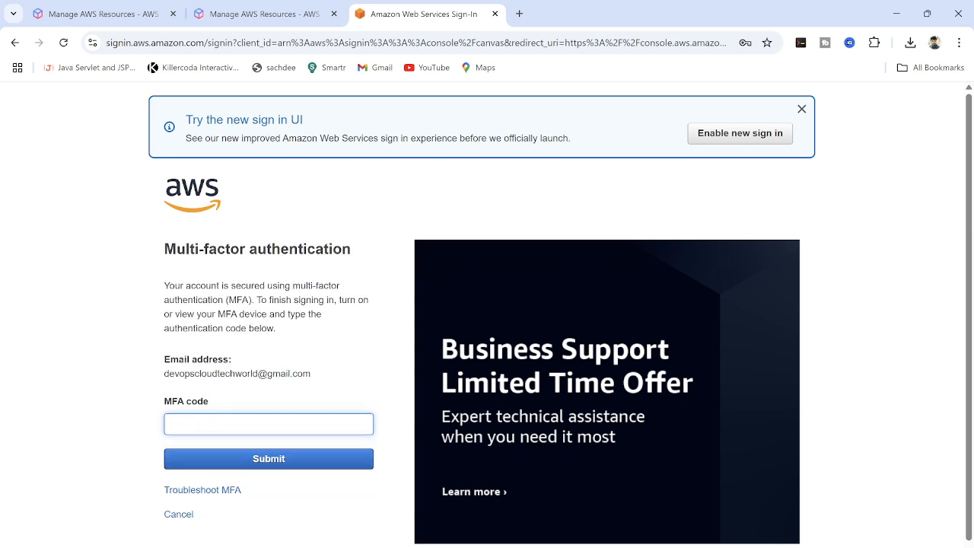
key("Return")
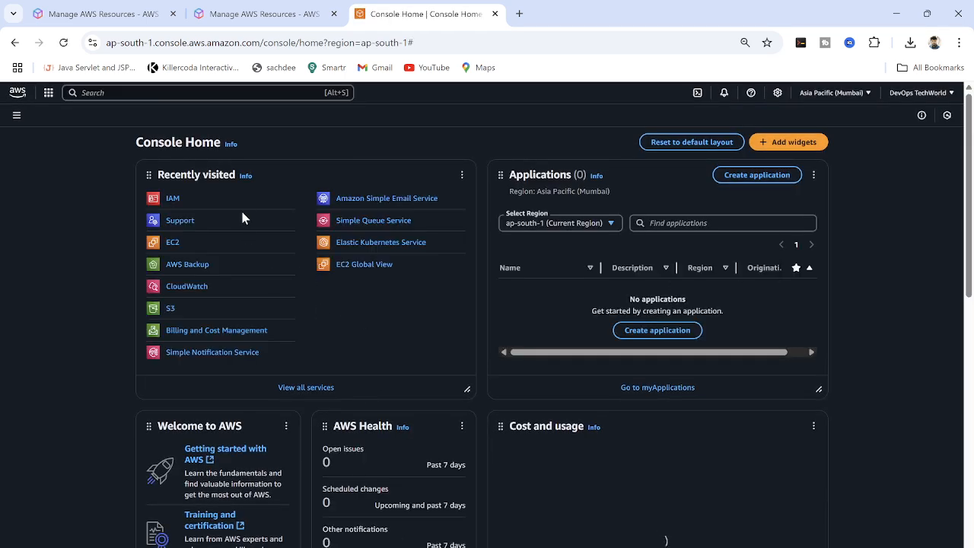
Open IAM Users and view demouser's attached permission policies
left_click(172, 198)
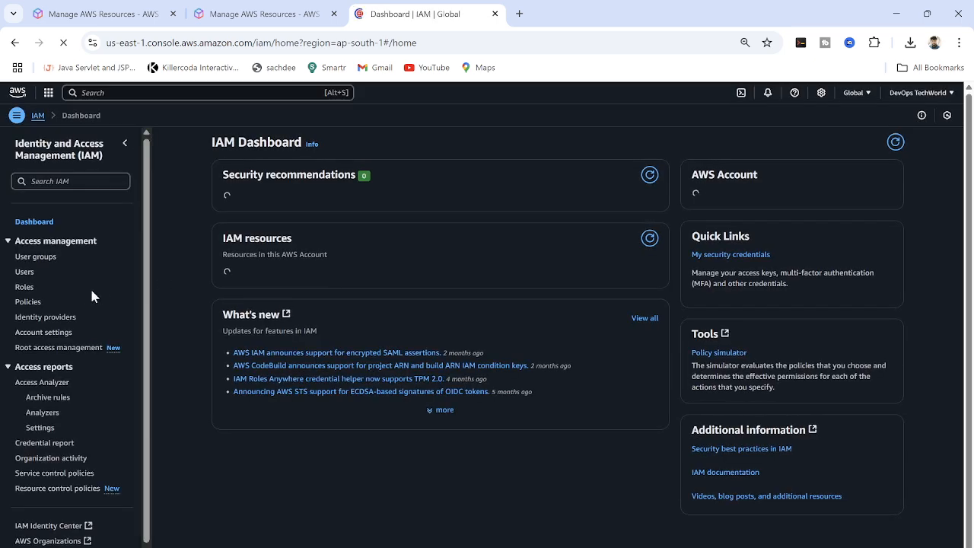
left_click(30, 272)
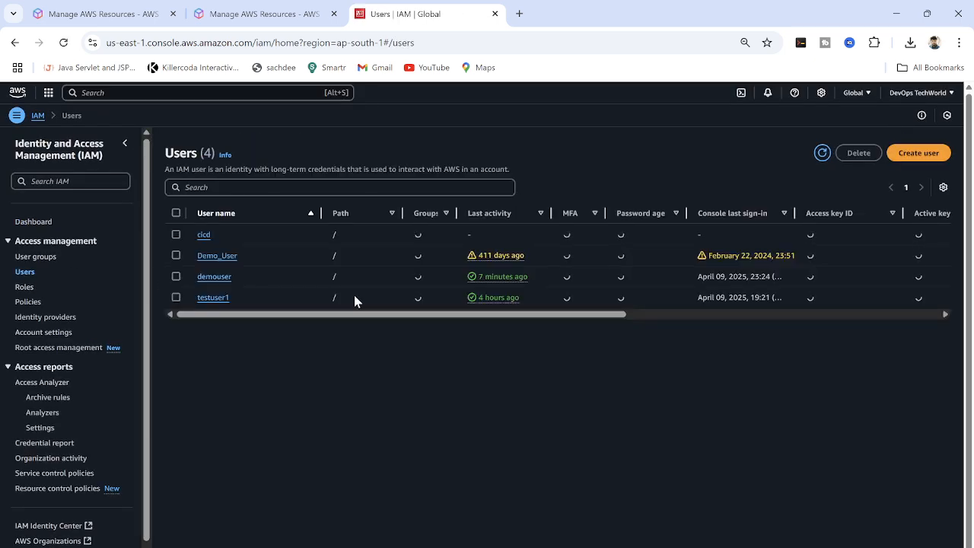
left_click(214, 279)
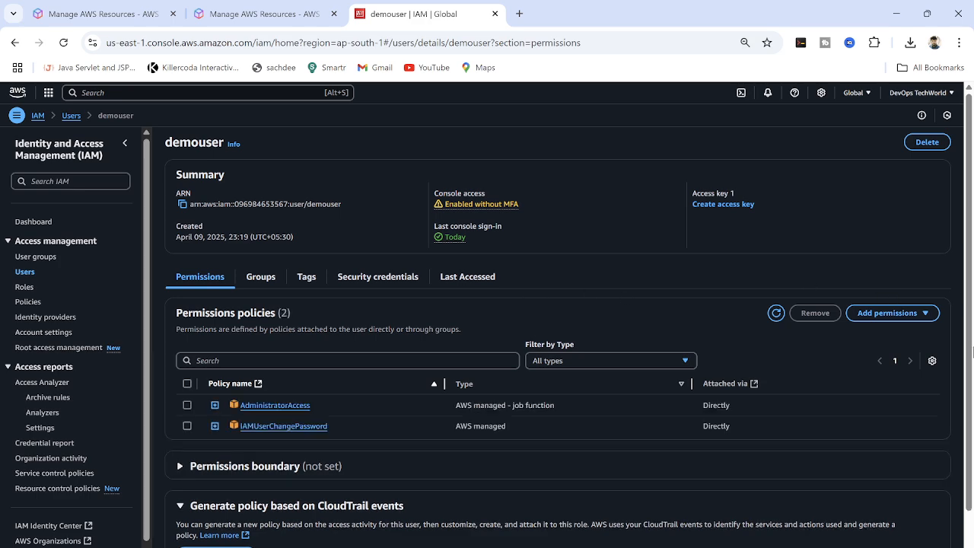
Remove the AdministratorAccess policy from demouser
left_click(186, 405)
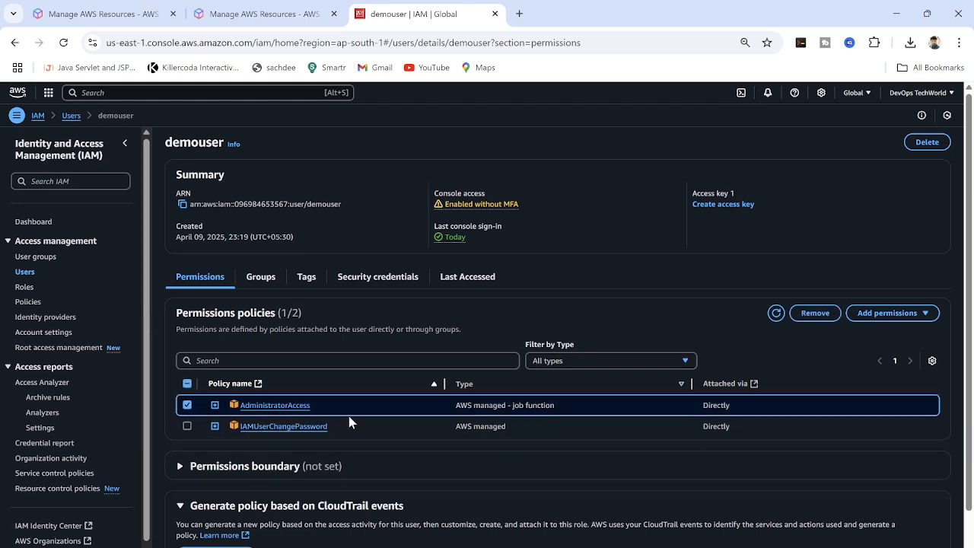
left_click(815, 316)
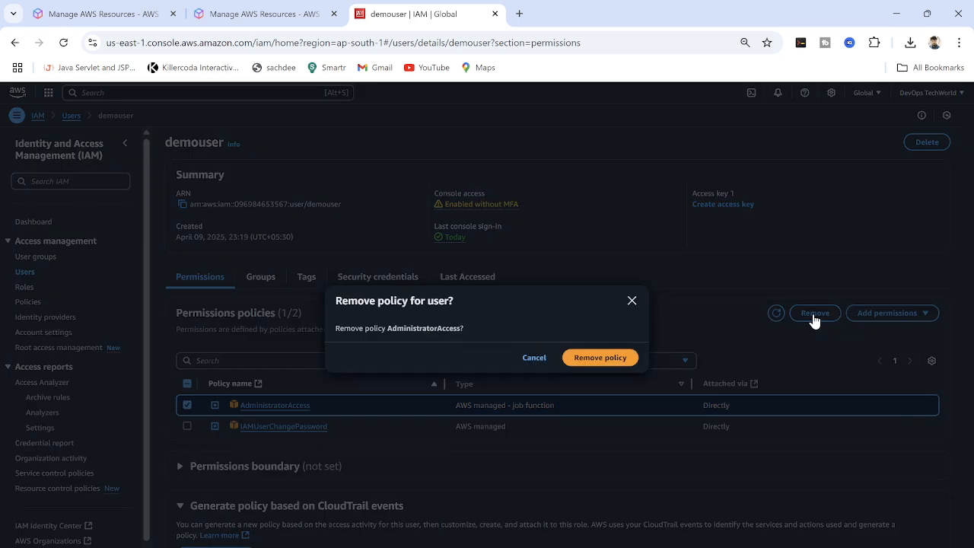
left_click(608, 364)
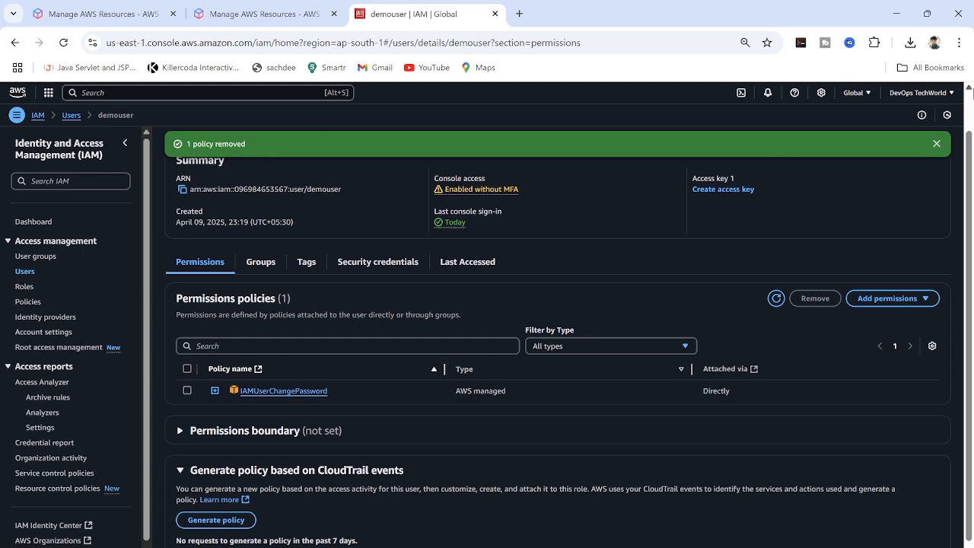
Reopen demouser's details to verify only IAMUserChangePassword remains, then sign the root user out
left_click(953, 94)
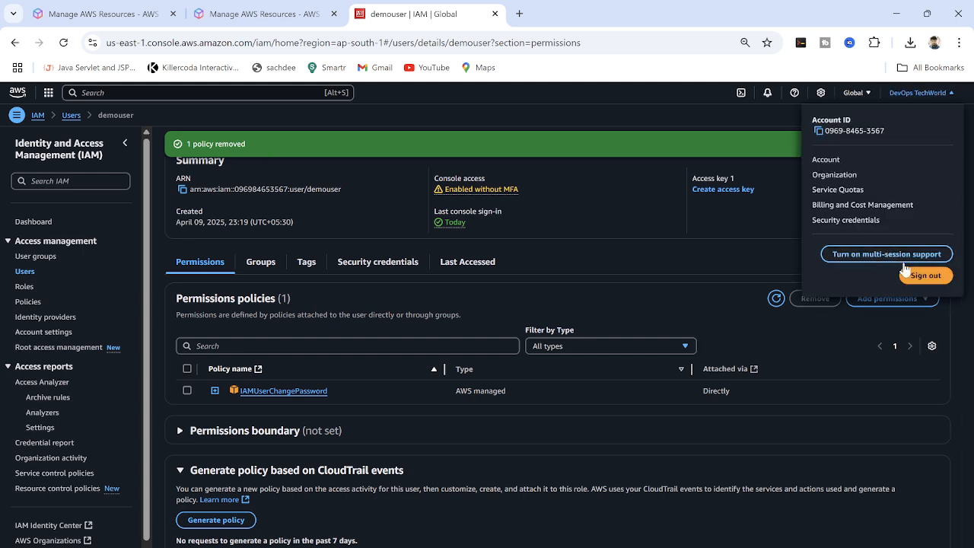
left_click(28, 273)
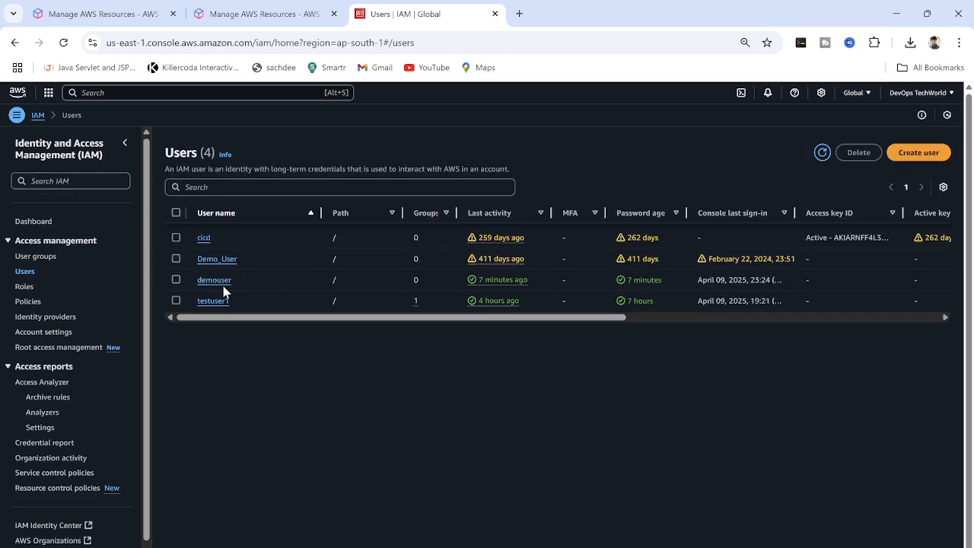
left_click(216, 280)
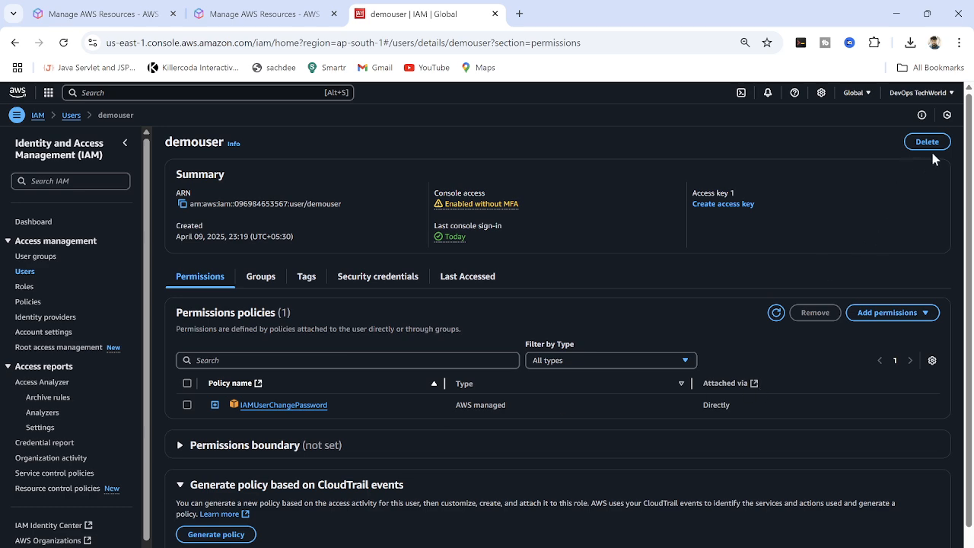
left_click(950, 94)
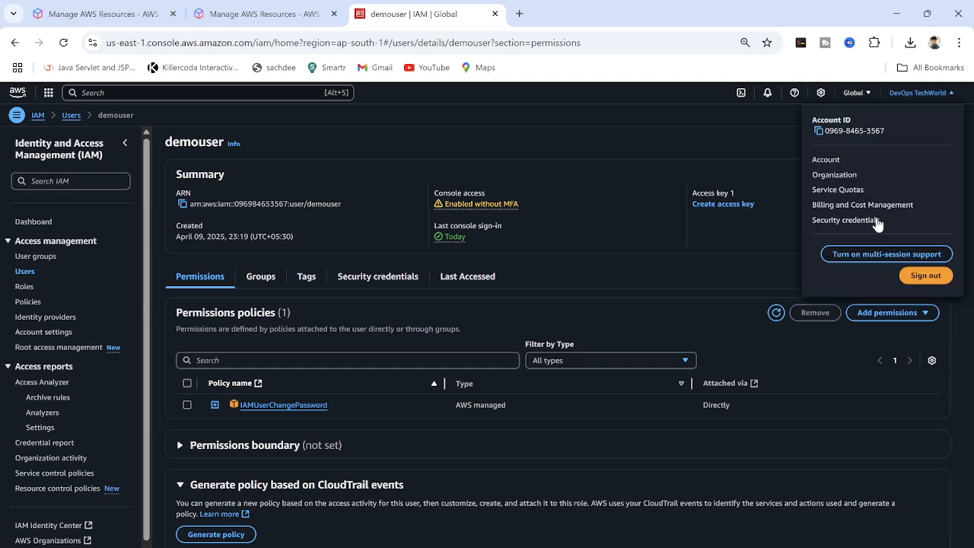
left_click(918, 279)
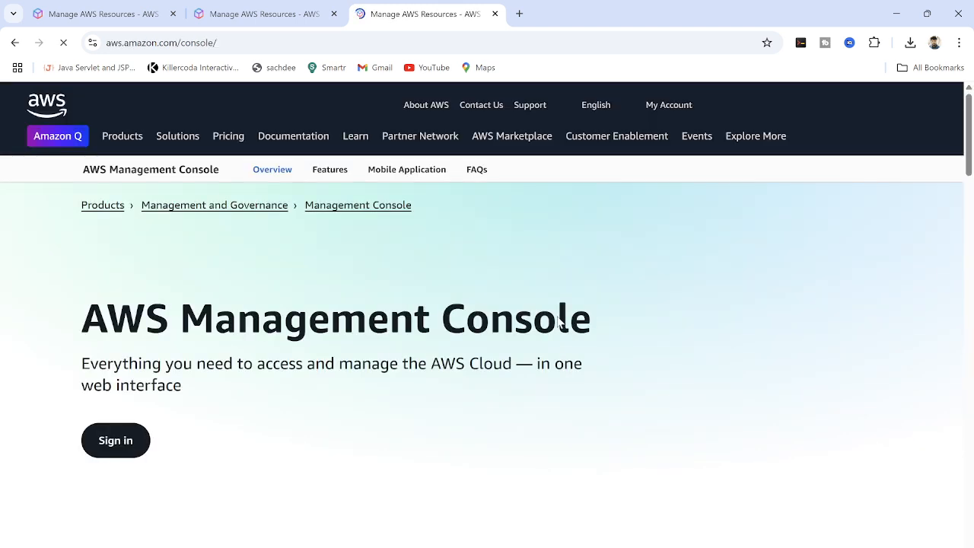
Return to the sign-in page and fill in the account ID from the saved suggestions
left_click(135, 444)
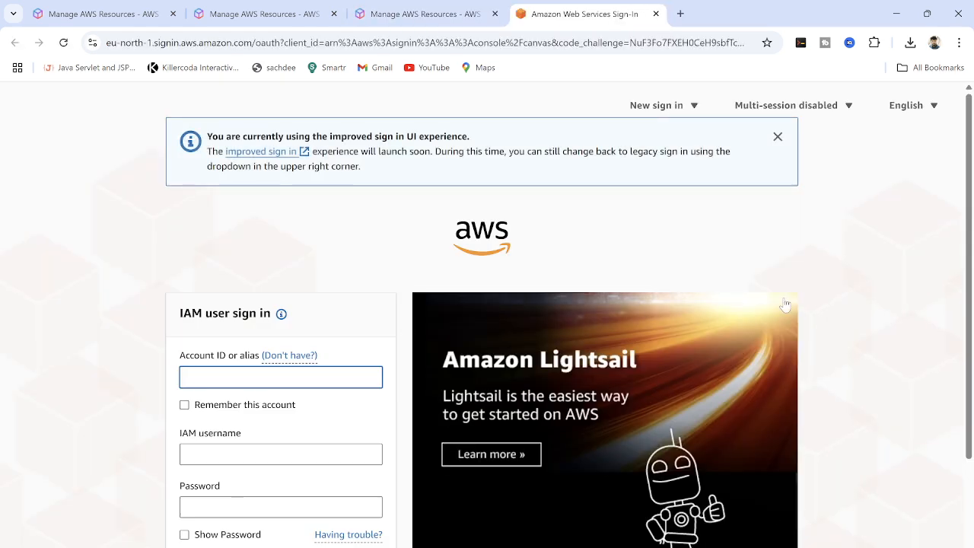
left_click_drag(972, 228, 964, 305)
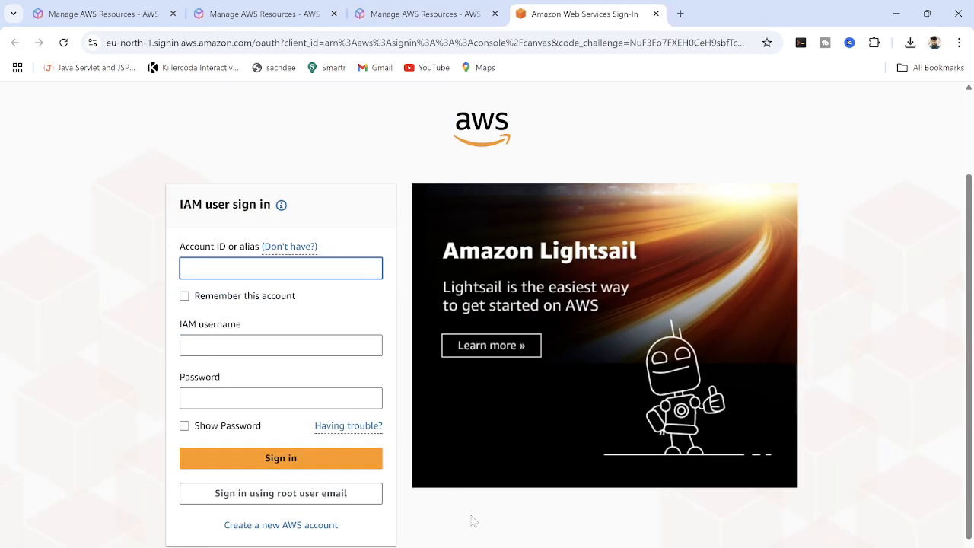
left_click(570, 547)
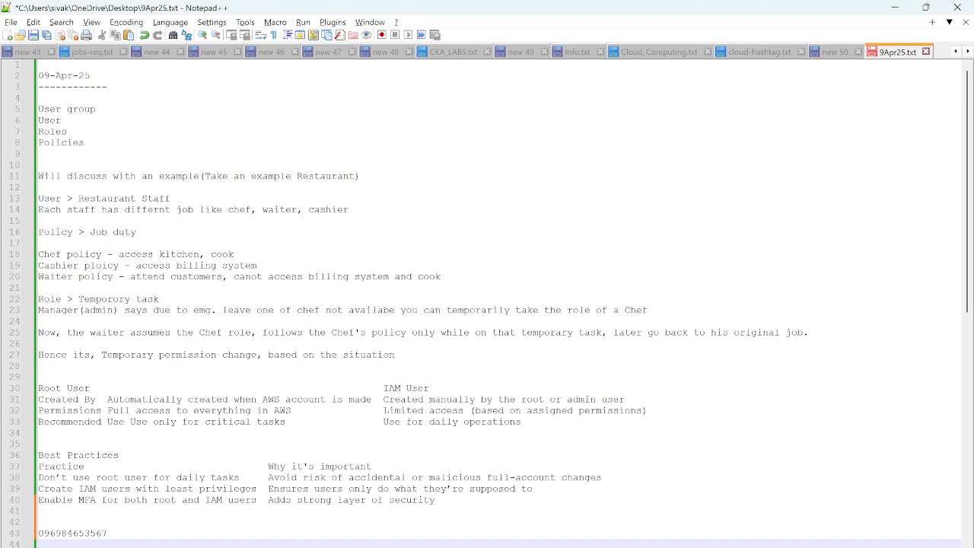
key("alt+Tab")
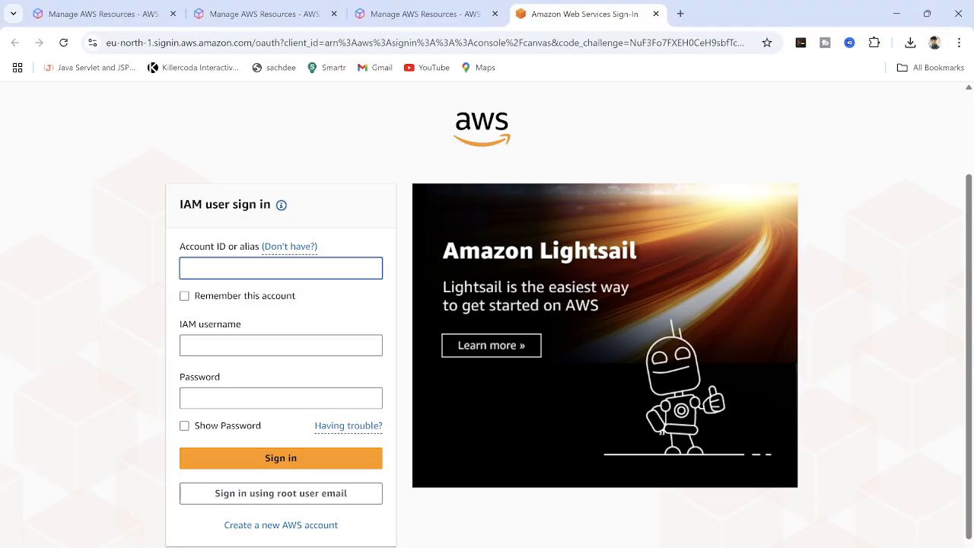
left_click(251, 269)
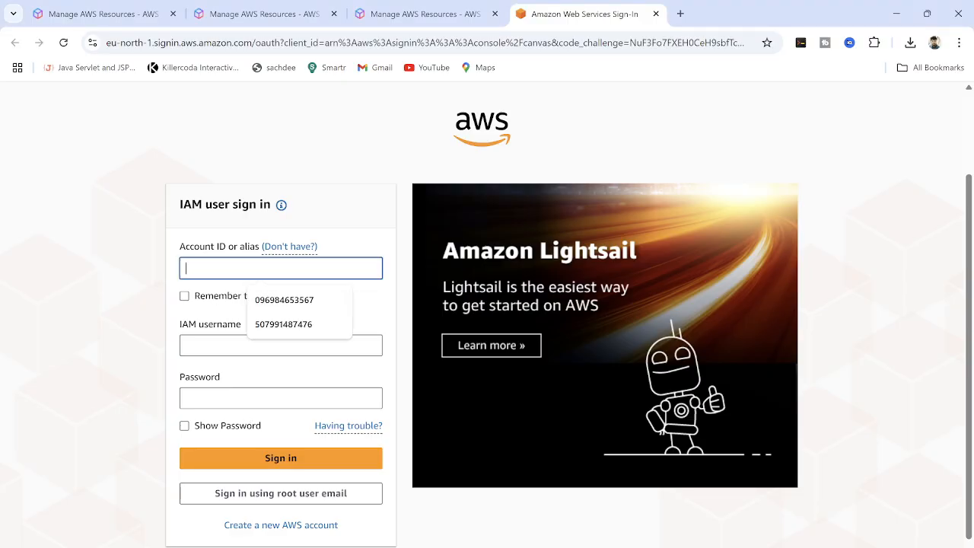
left_click(304, 308)
Sign in as IAM user demouser with its password
left_click(273, 339)
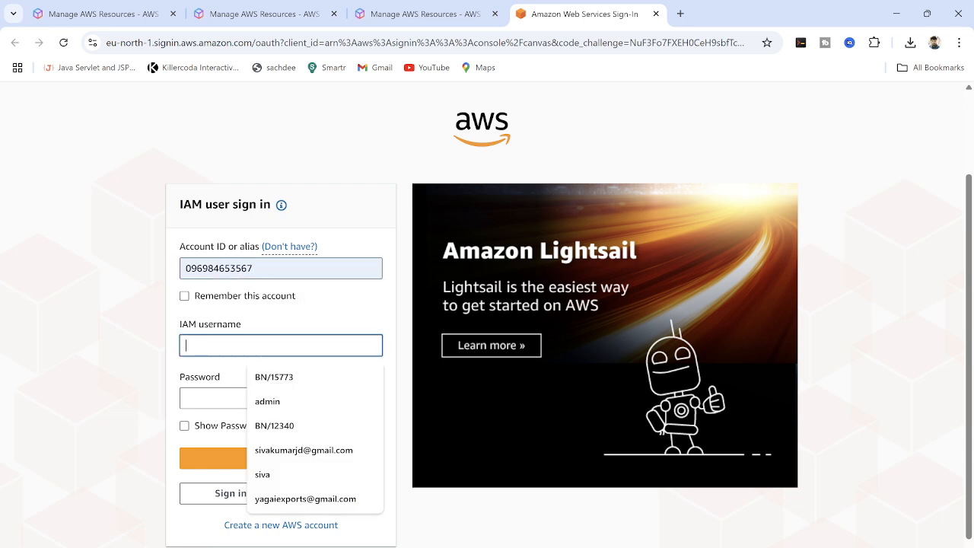
type("demosu")
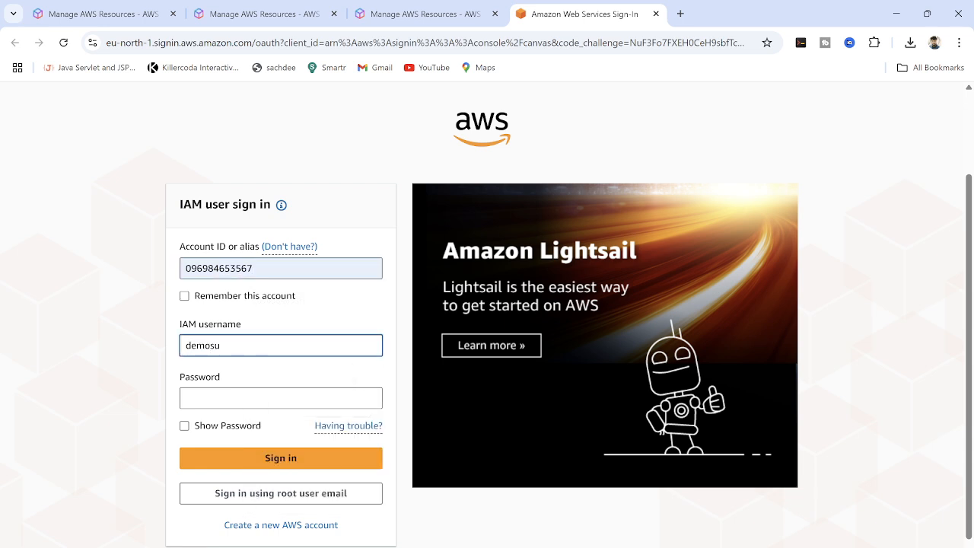
key("BackSpace")
key("BackSpace")
type("user")
key("Tab")
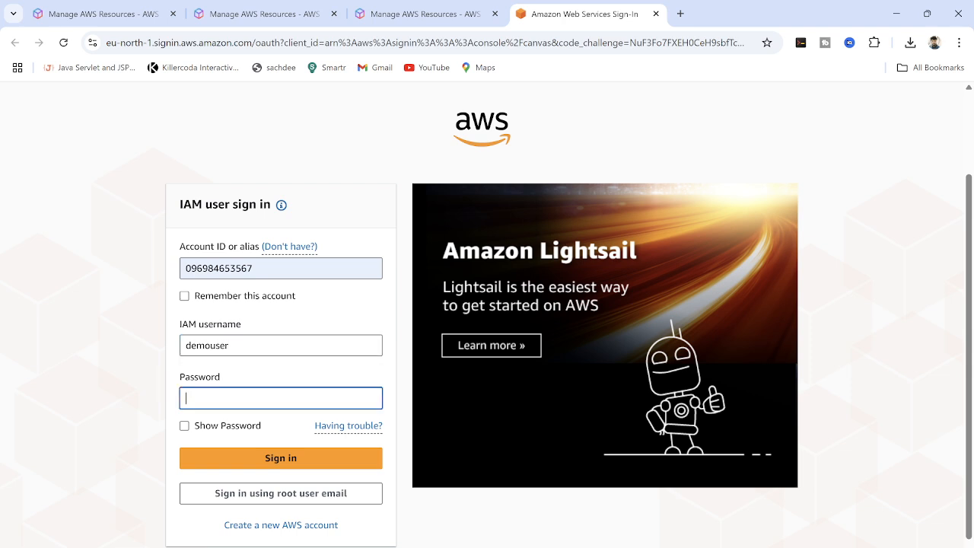
type("*******")
key("BackSpace")
key("BackSpace")
key("BackSpace")
key("BackSpace")
key("BackSpace")
key("BackSpace")
key("BackSpace")
key("BackSpace")
key("BackSpace")
key("BackSpace")
key("BackSpace")
type("*********")
key("Return")
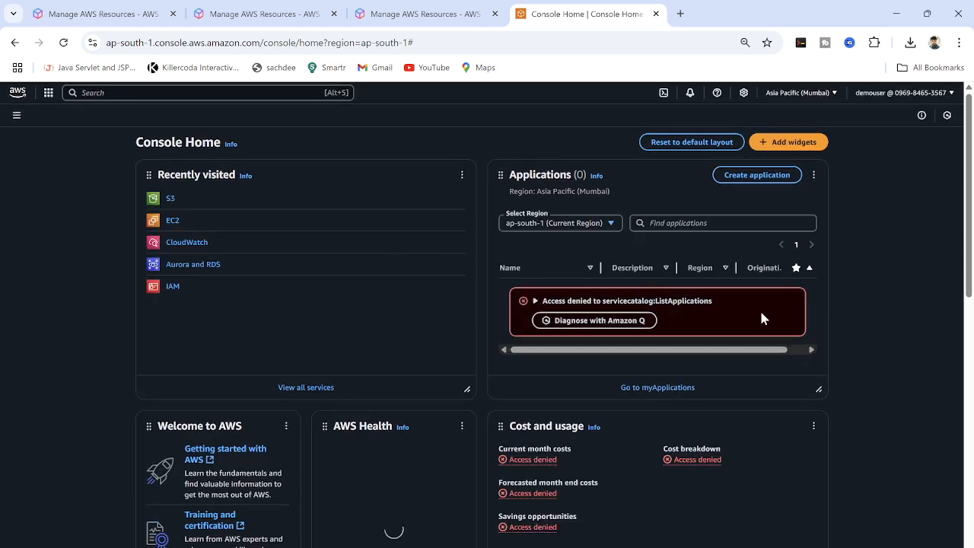
Review the Access denied widgets on Console Home, then open EC2 from Recently visited
left_click_drag(968, 278, 973, 195)
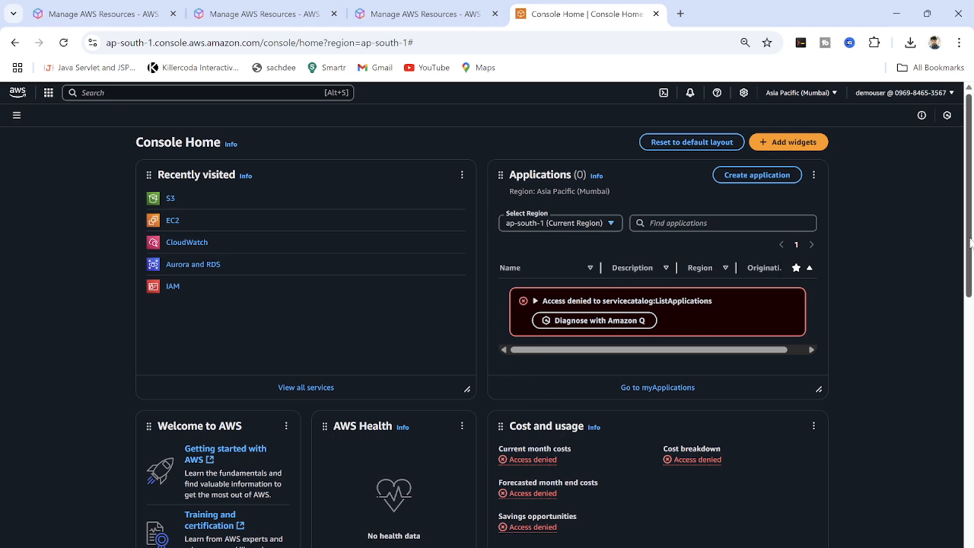
scroll(949, 432, "down", 5)
scroll(948, 433, "up", 5)
scroll(758, 400, "down", 5)
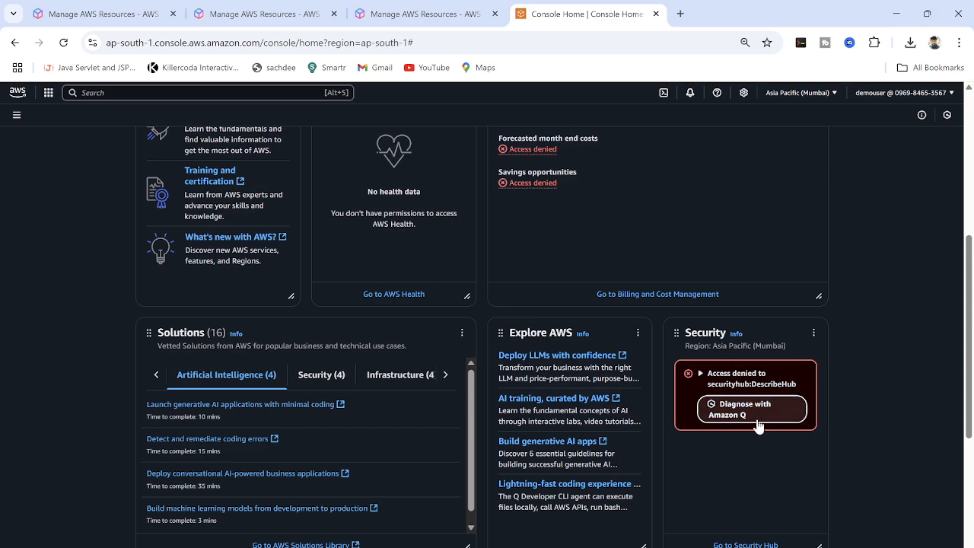
left_click_drag(973, 316, 965, 159)
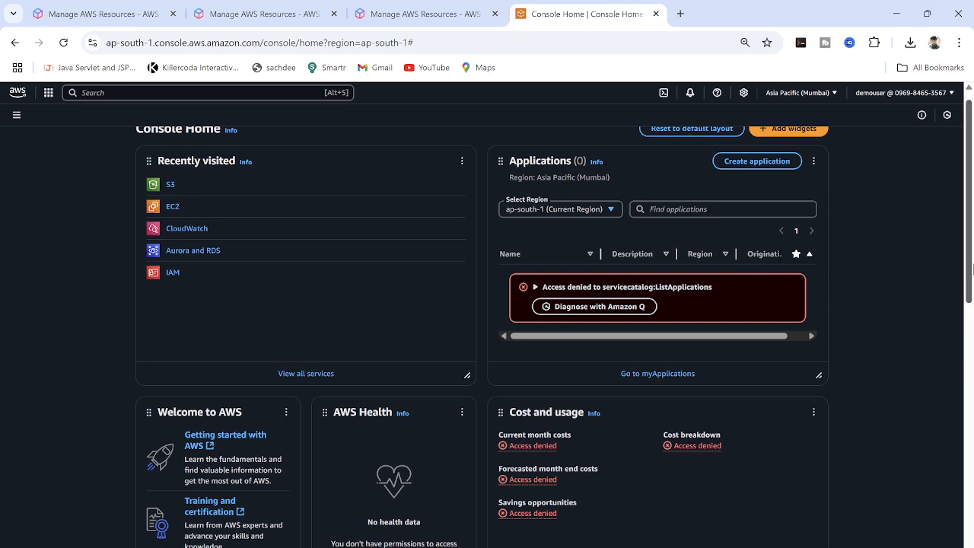
scroll(969, 270, "up", 1)
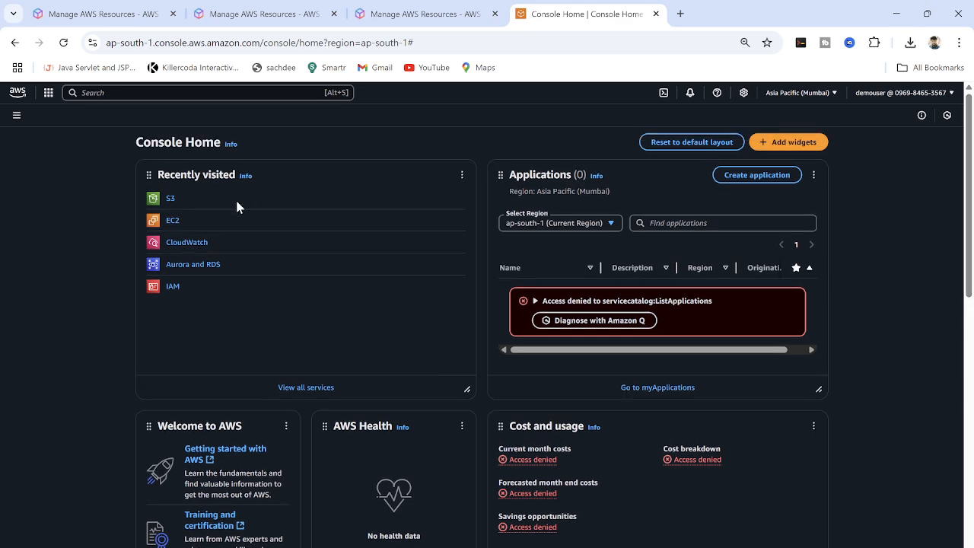
left_click(173, 221)
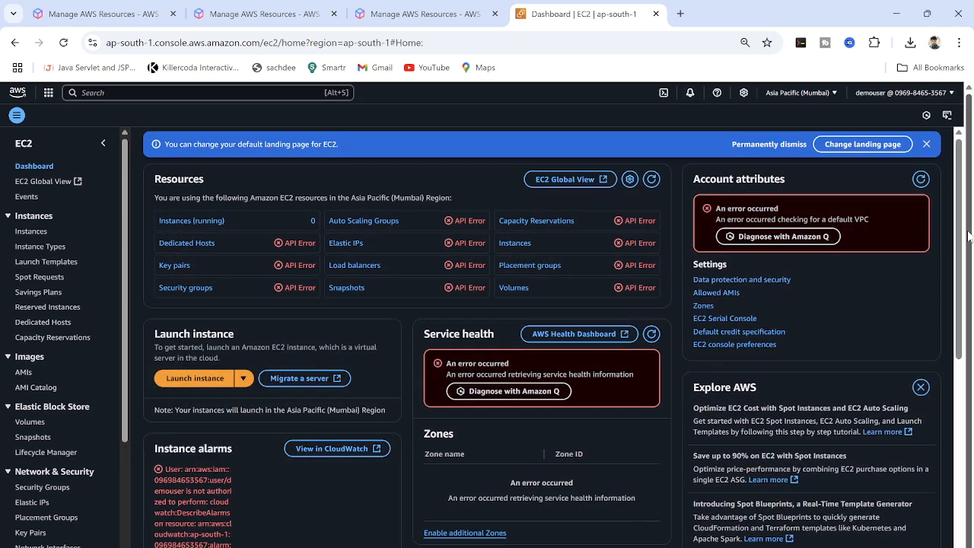
Try setting up and launching a new EC2 instance as demouser
left_click_drag(962, 259, 972, 200)
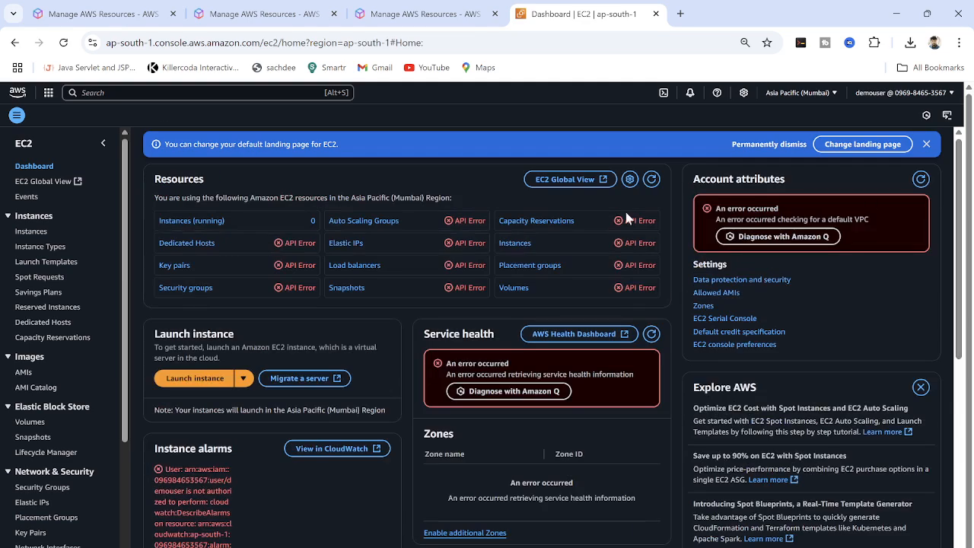
left_click(207, 381)
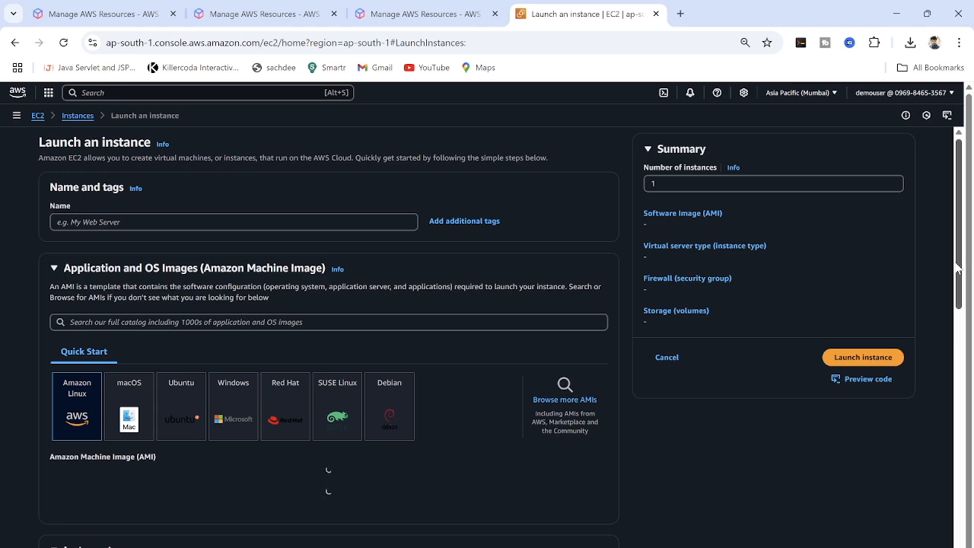
left_click_drag(959, 295, 962, 262)
left_click(863, 357)
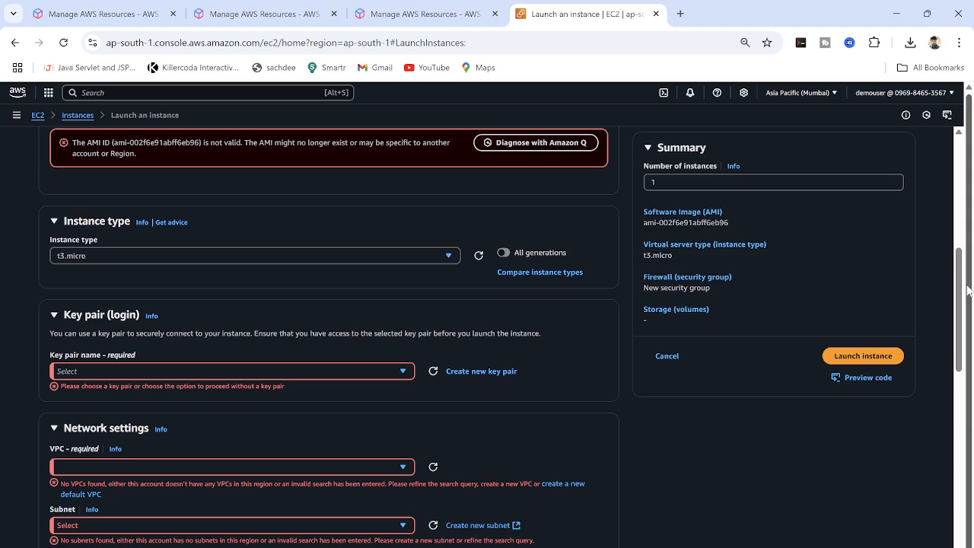
Open the EC2 Instances list, which reports demouser is not authorized for ec2:DescribeInstances
scroll(965, 295, "up", 4)
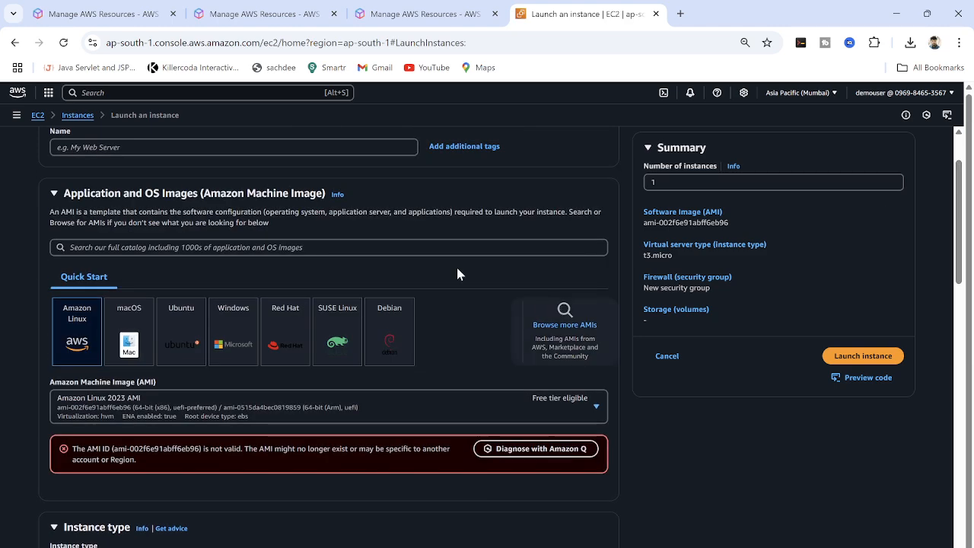
left_click(79, 116)
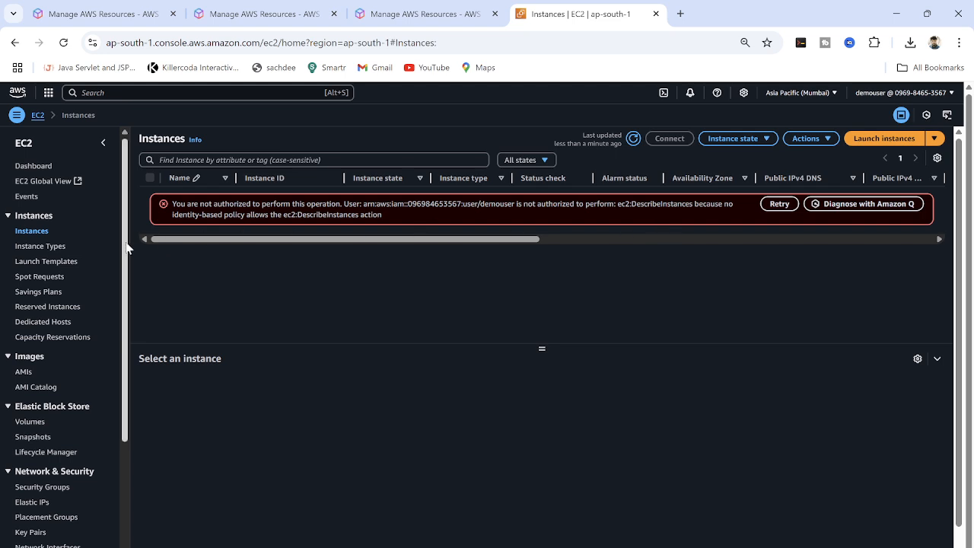
key("alt+s")
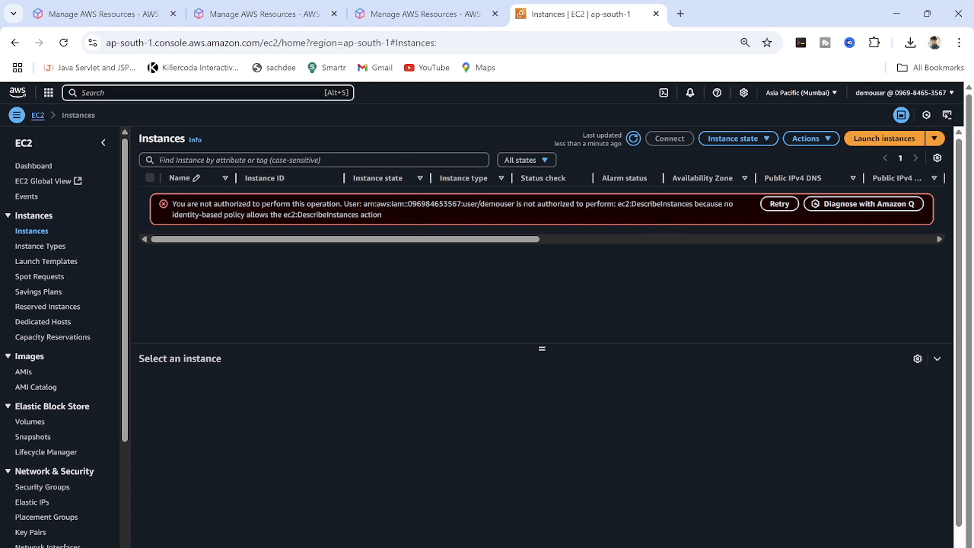
Search 's3' and open the S3 service from the results
type("s")
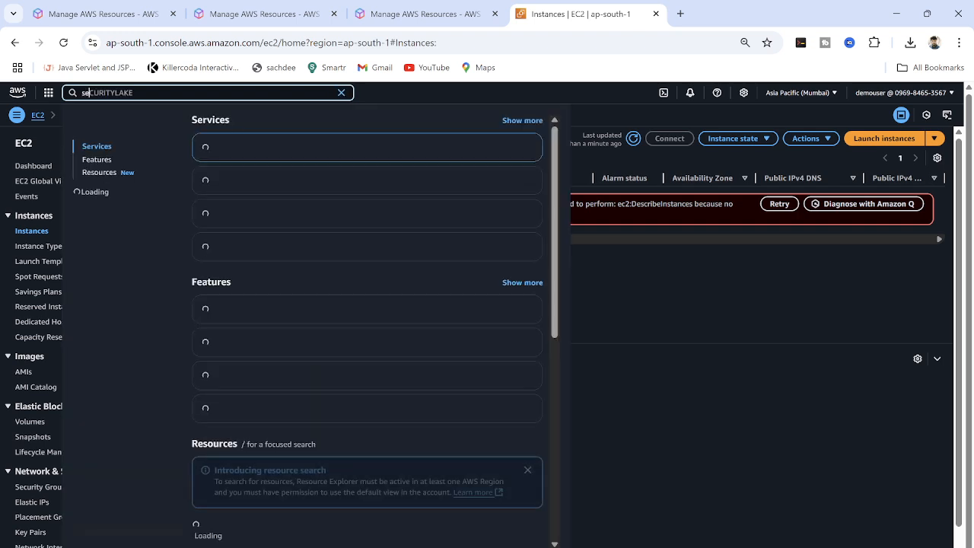
type("3")
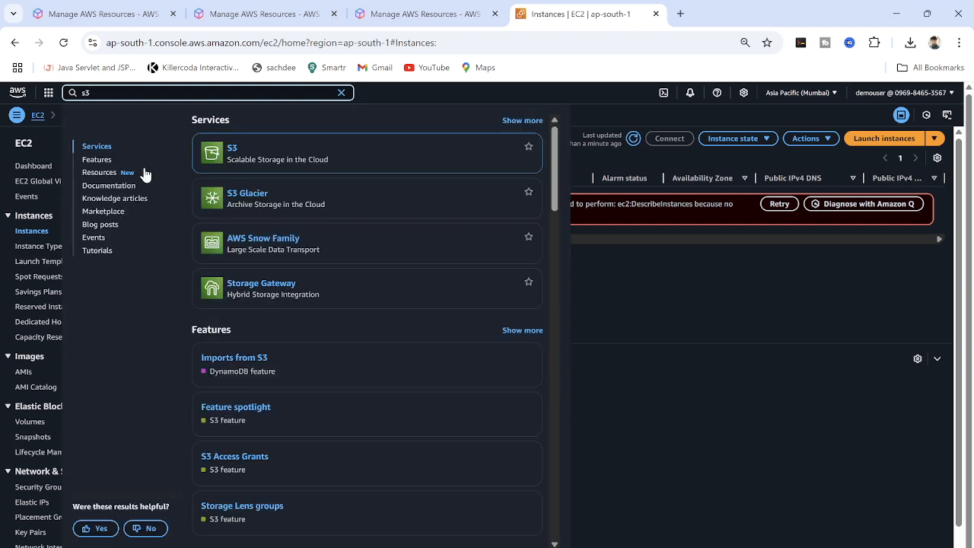
left_click(234, 152)
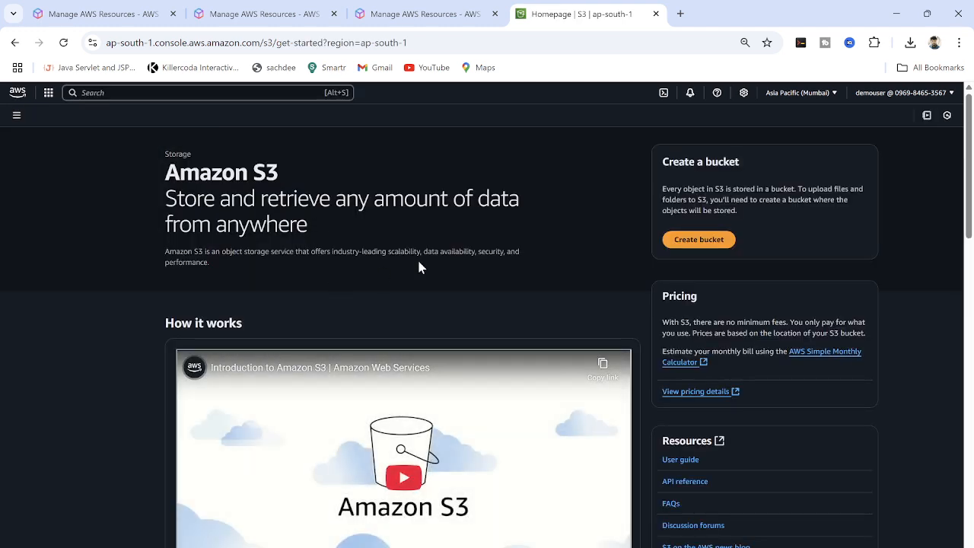
Fill the Create bucket form with name 'demobucketss' and submit it, hitting the s3:CreateBucket error
left_click(675, 240)
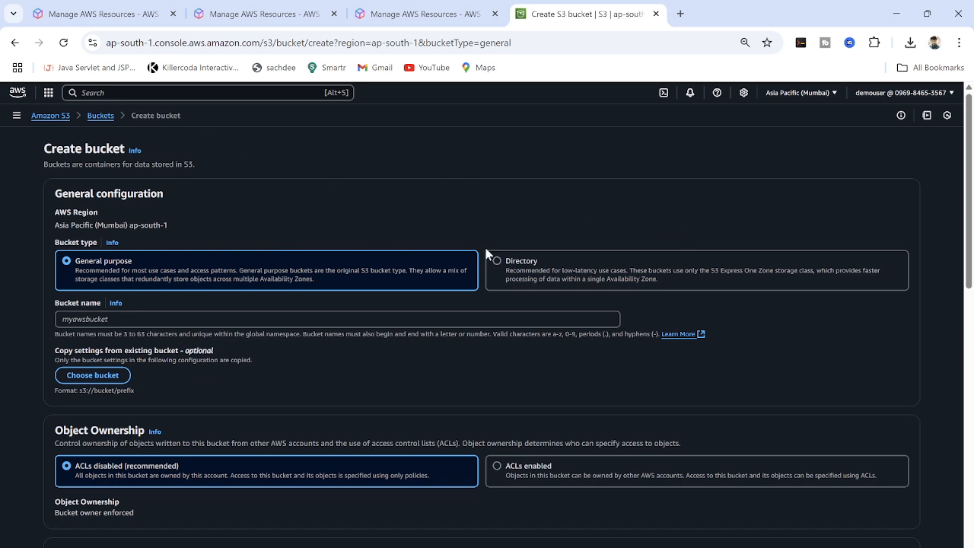
scroll(941, 420, "down", 12)
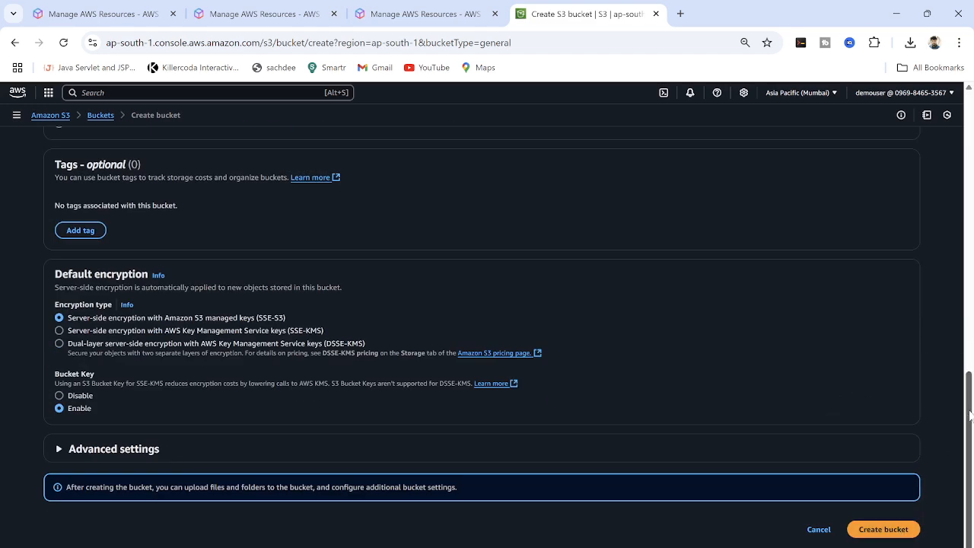
left_click_drag(969, 411, 965, 181)
left_click(229, 223)
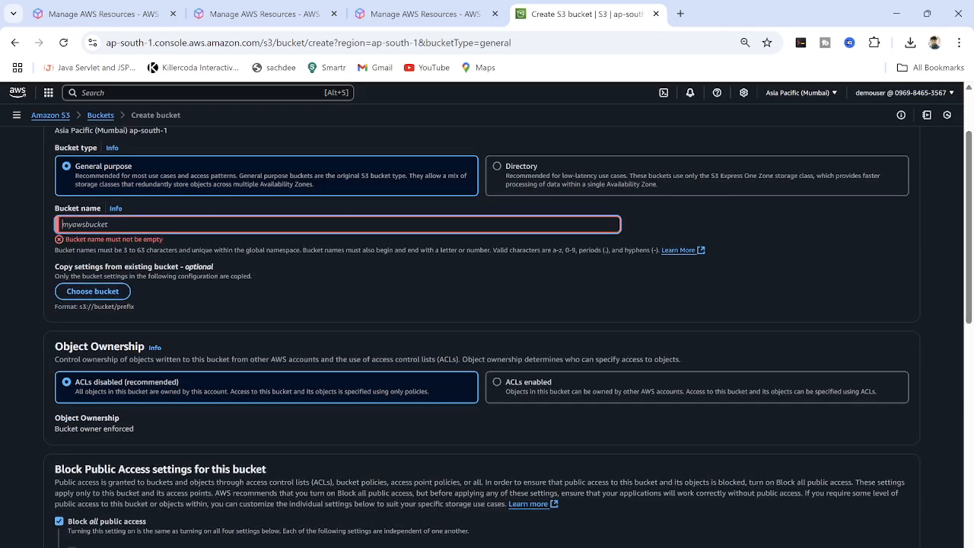
type("test")
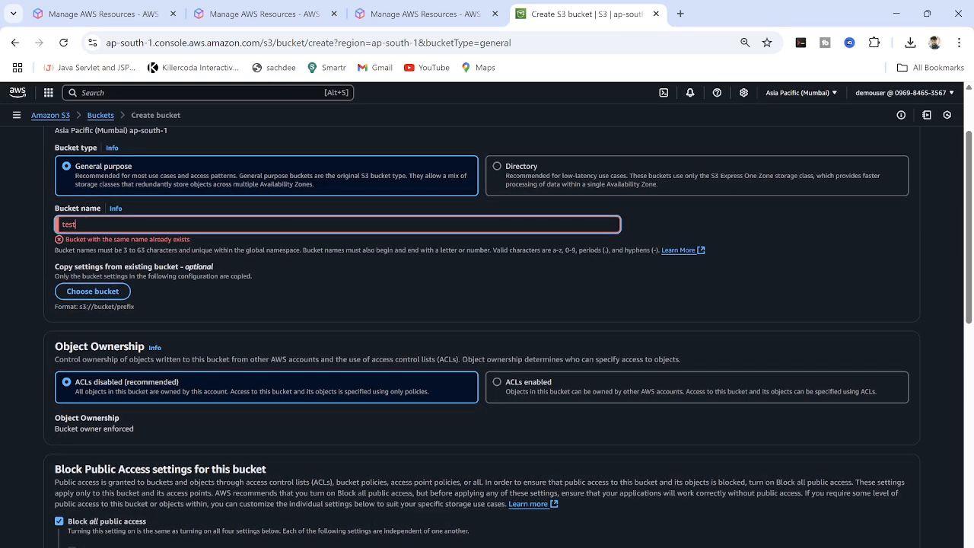
key("BackSpace")
key("BackSpace")
key("BackSpace")
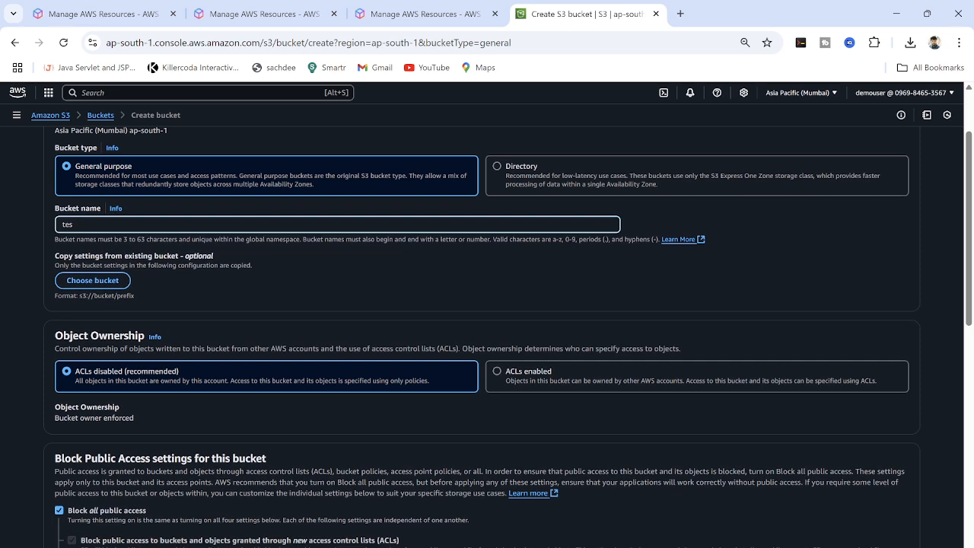
key("BackSpace")
type("d")
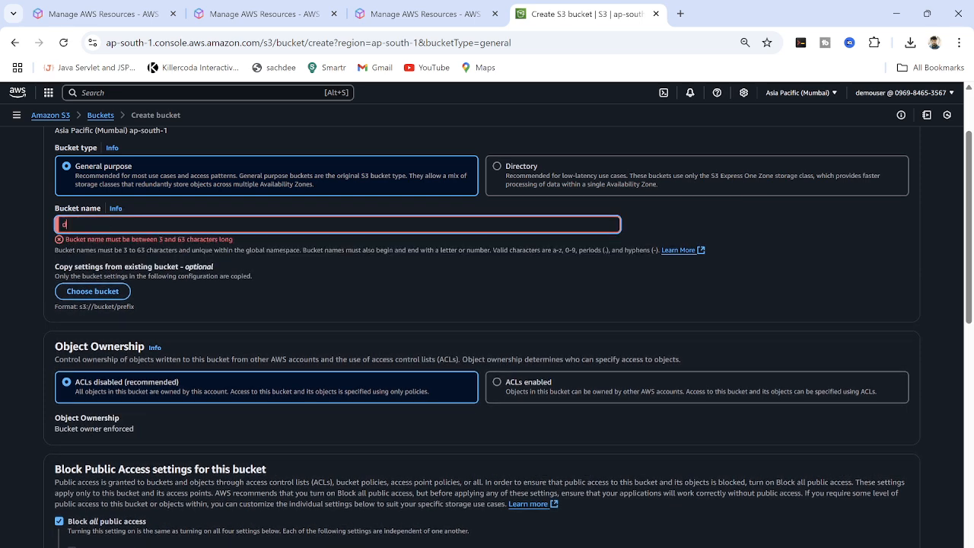
type("emobucket")
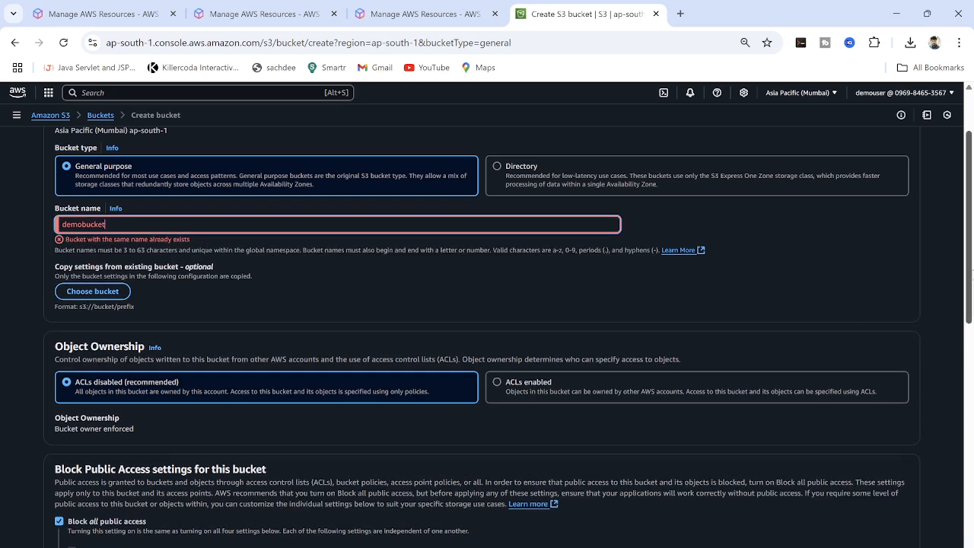
type("ss")
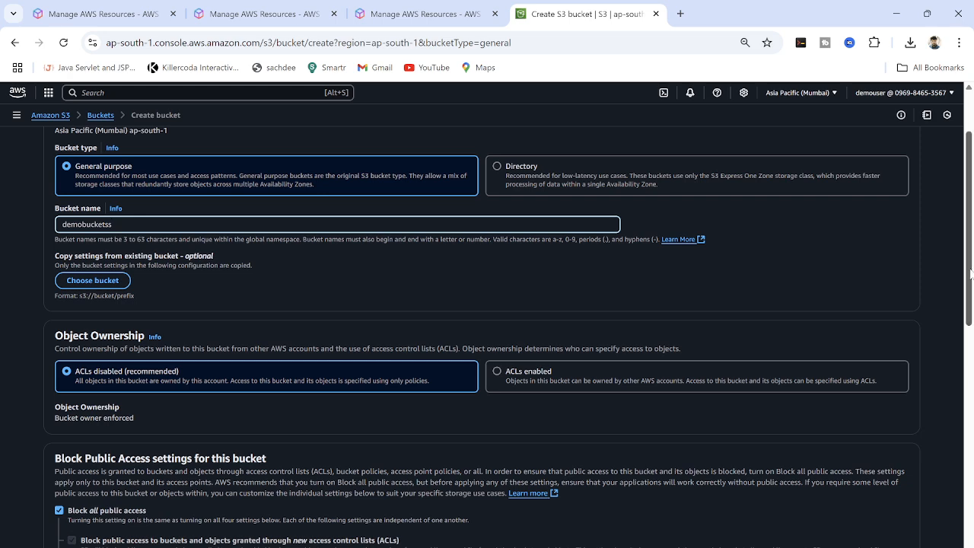
left_click_drag(970, 274, 969, 517)
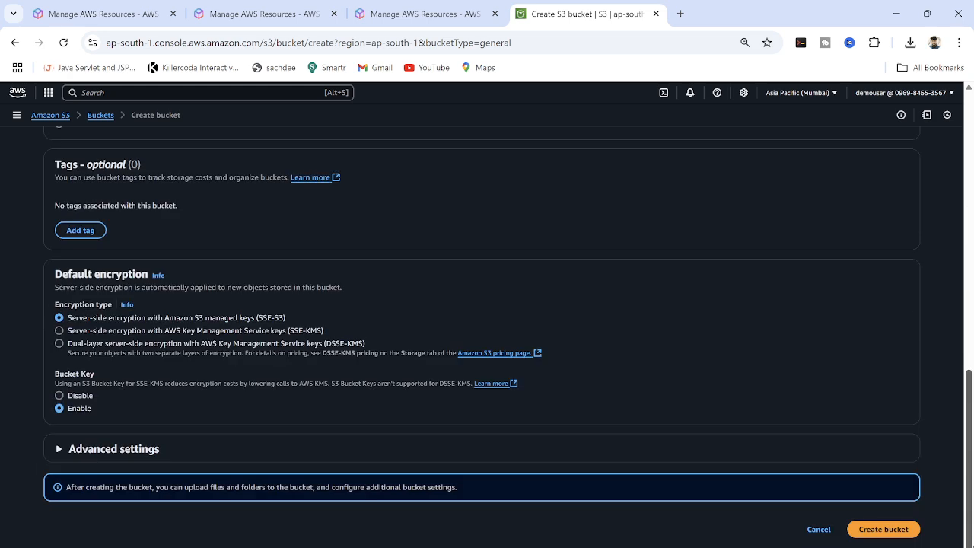
left_click(880, 528)
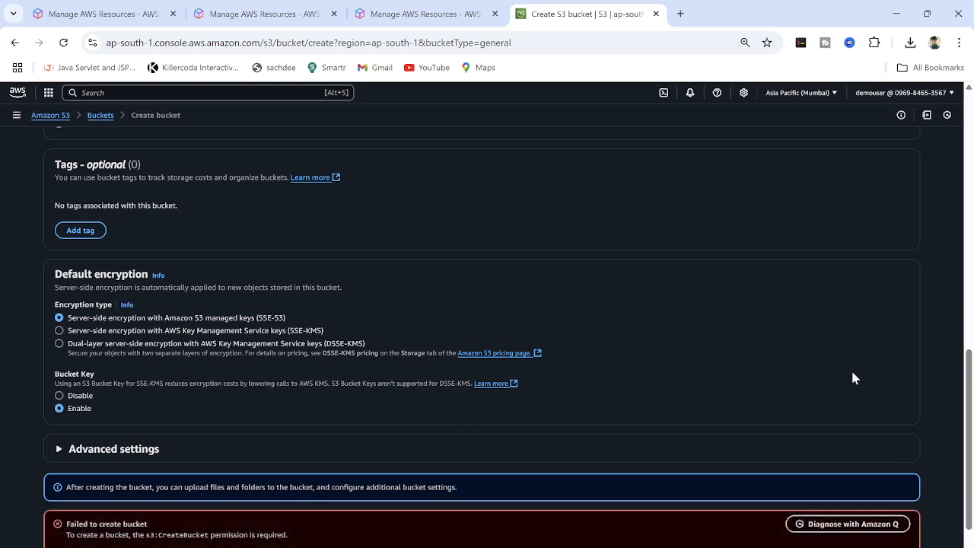
scroll(972, 444, "down", 2)
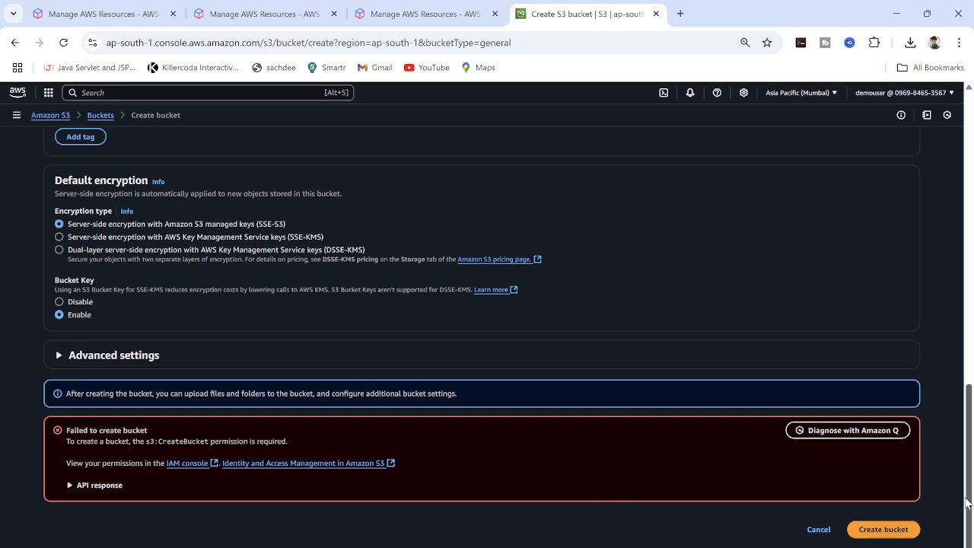
left_click_drag(969, 506, 969, 107)
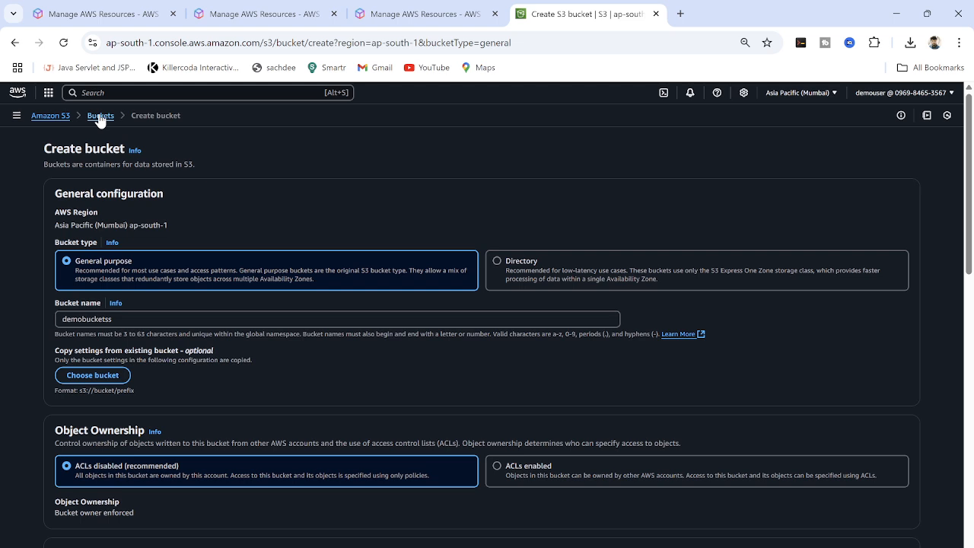
key("alt+s")
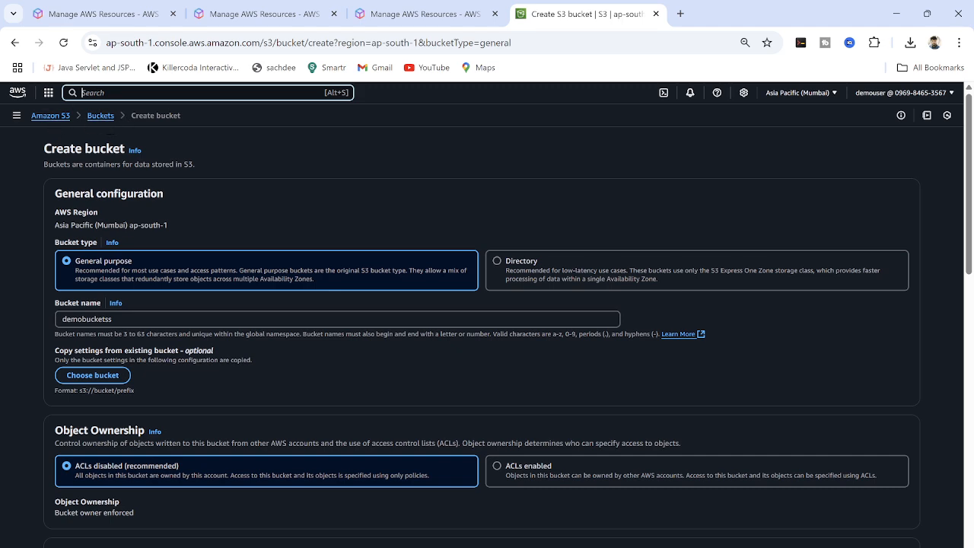
Open IAM and find User groups, Users and Create user all denied to demouser
type("iam")
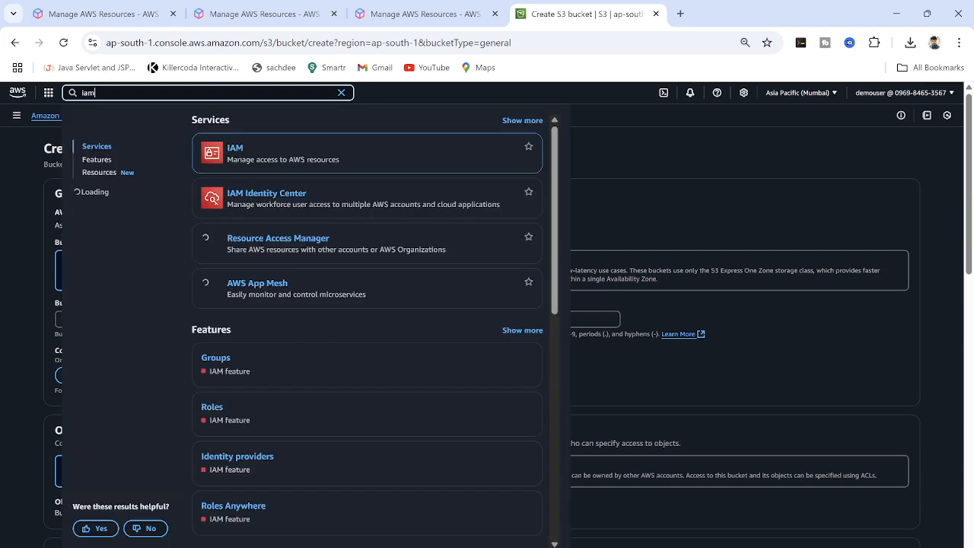
left_click(234, 153)
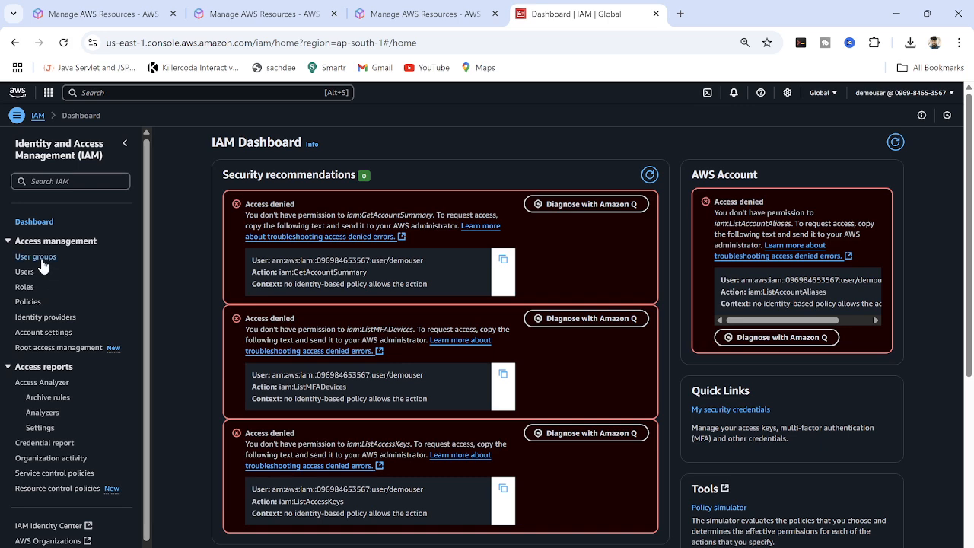
left_click(38, 257)
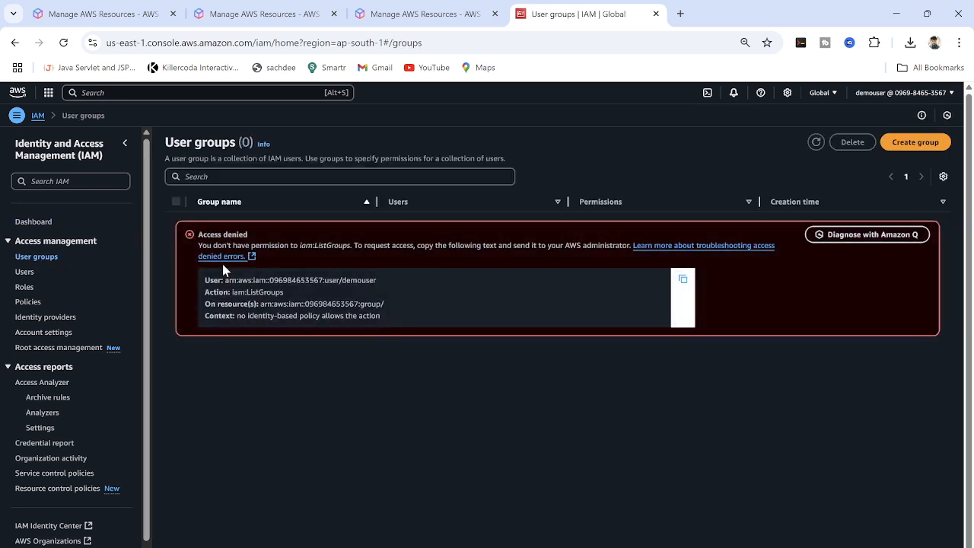
left_click(33, 276)
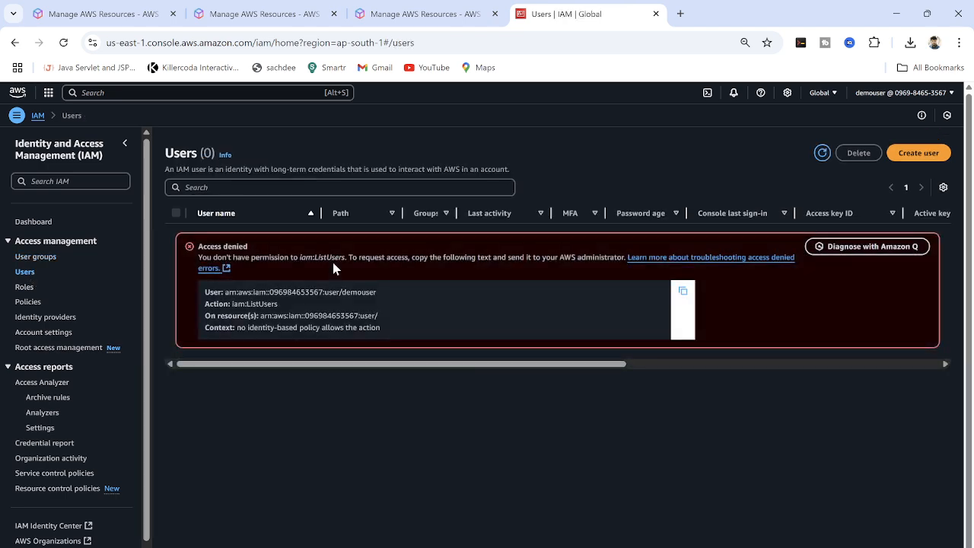
left_click(920, 161)
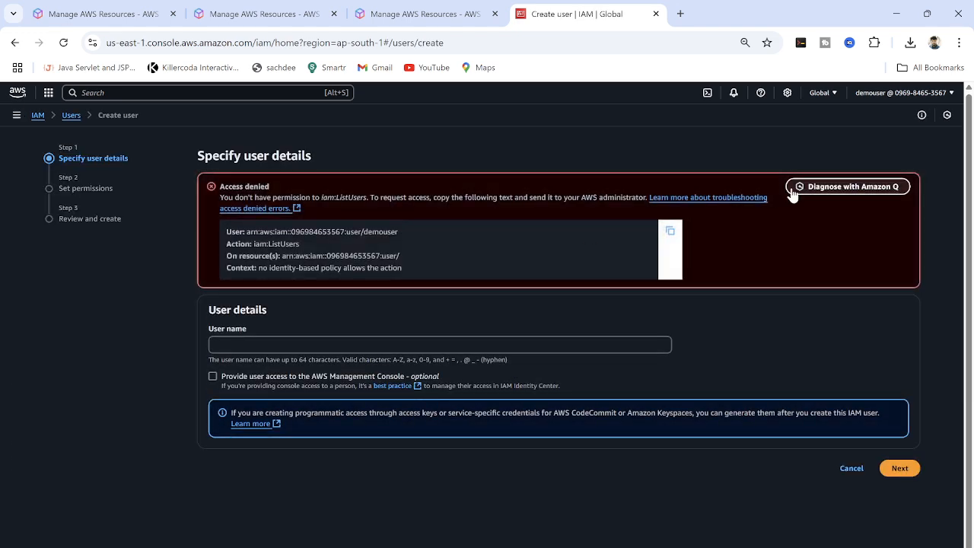
left_click(952, 93)
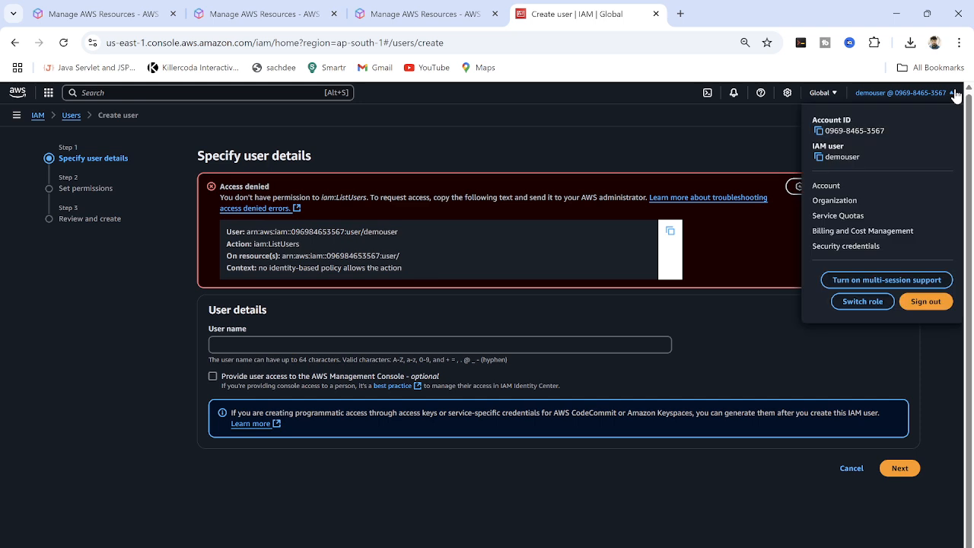
Sign out of demouser and start signing back in as the root user
left_click(923, 303)
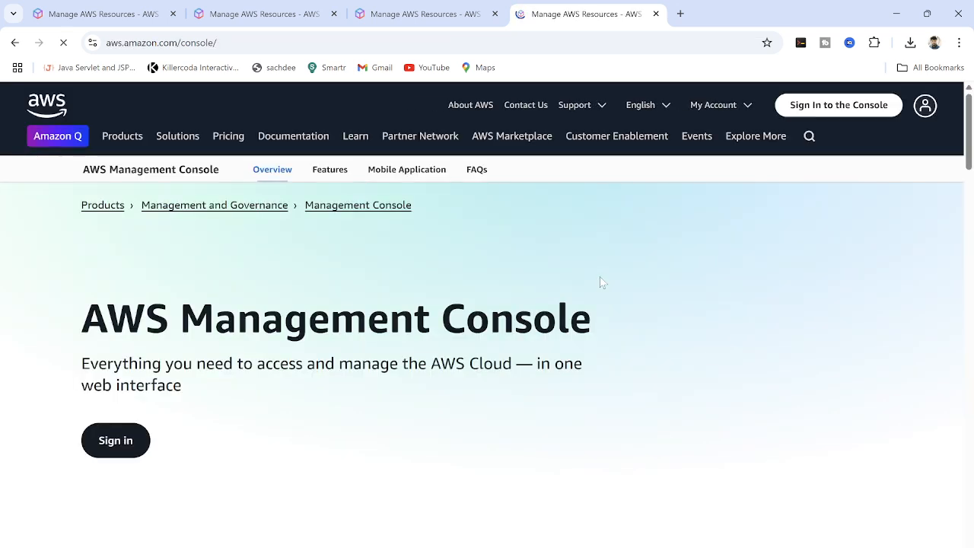
left_click(112, 439)
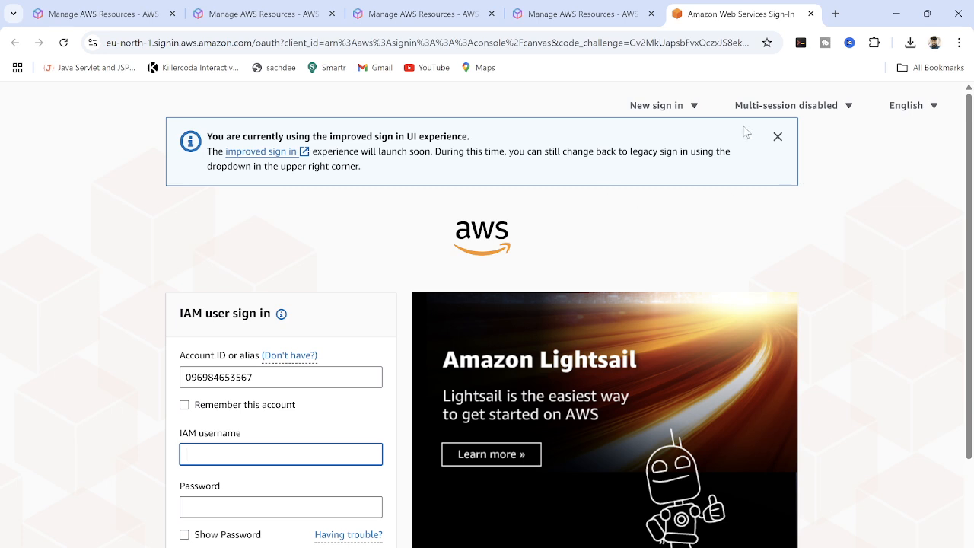
left_click(778, 141)
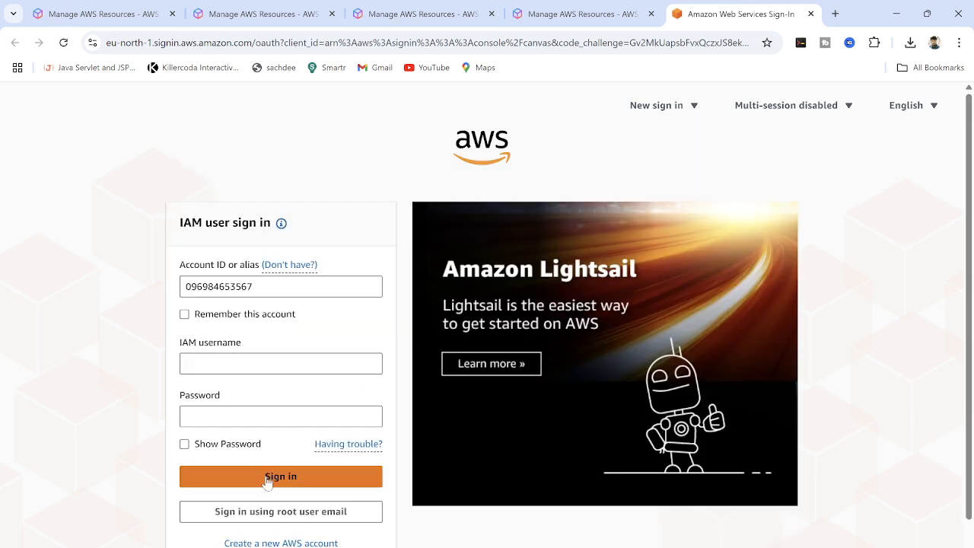
left_click(263, 512)
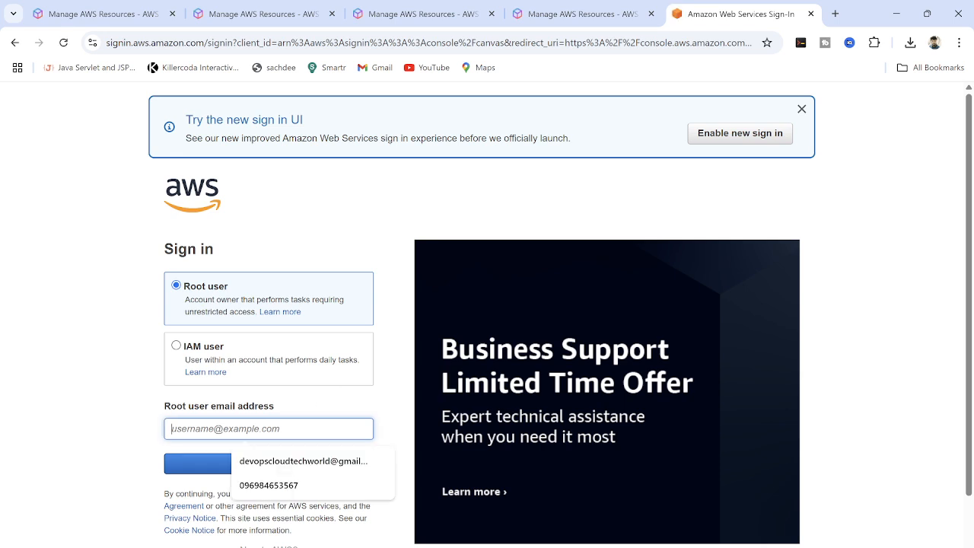
left_click(268, 463)
left_click(267, 463)
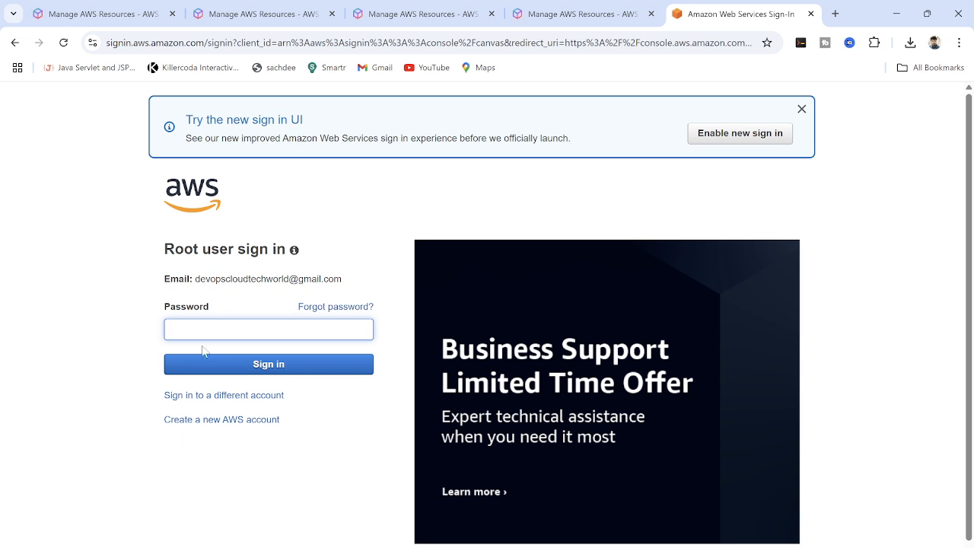
Enter the root password and the MFA code to reach Console Home
type("•••••••••••")
key("Return")
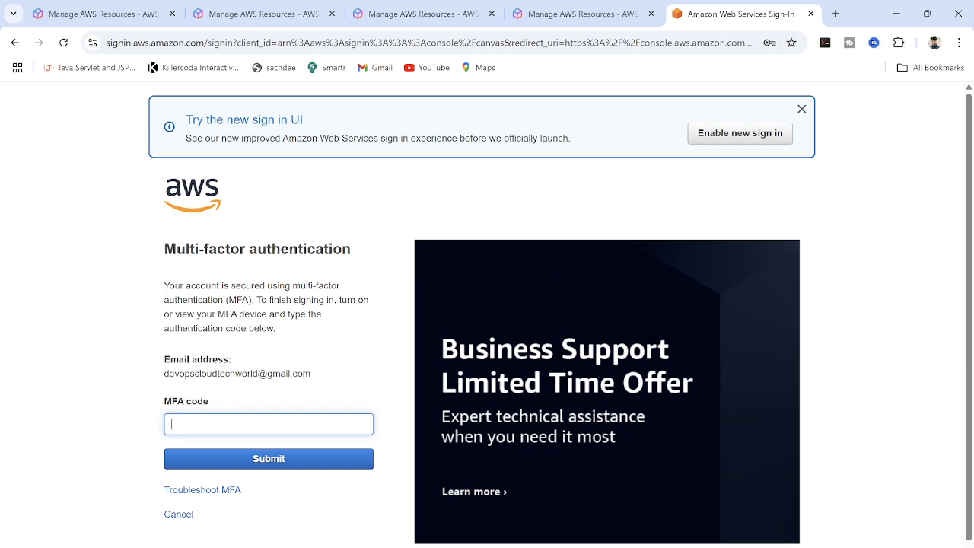
key("Return")
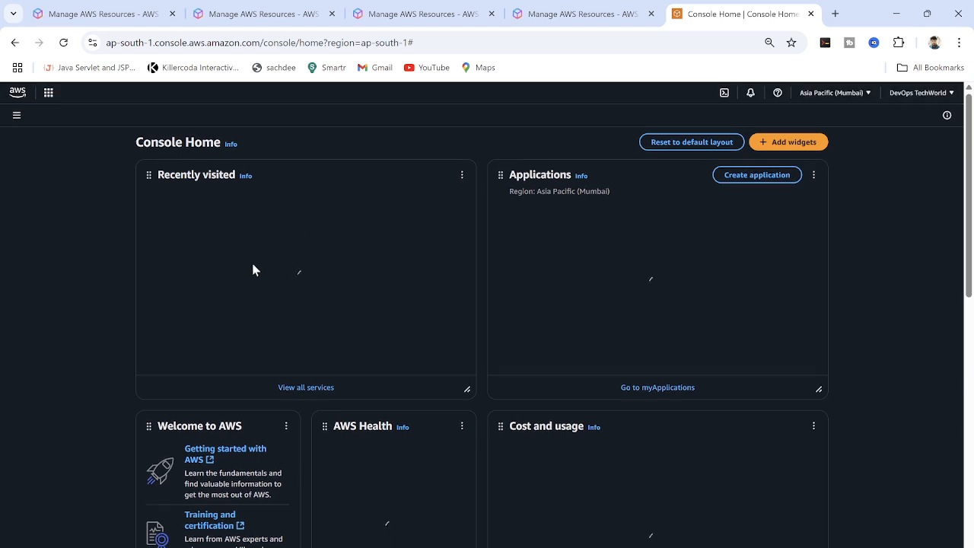
Open IAM via the search bar, view Users and User groups, and begin a new group
key("alt+s")
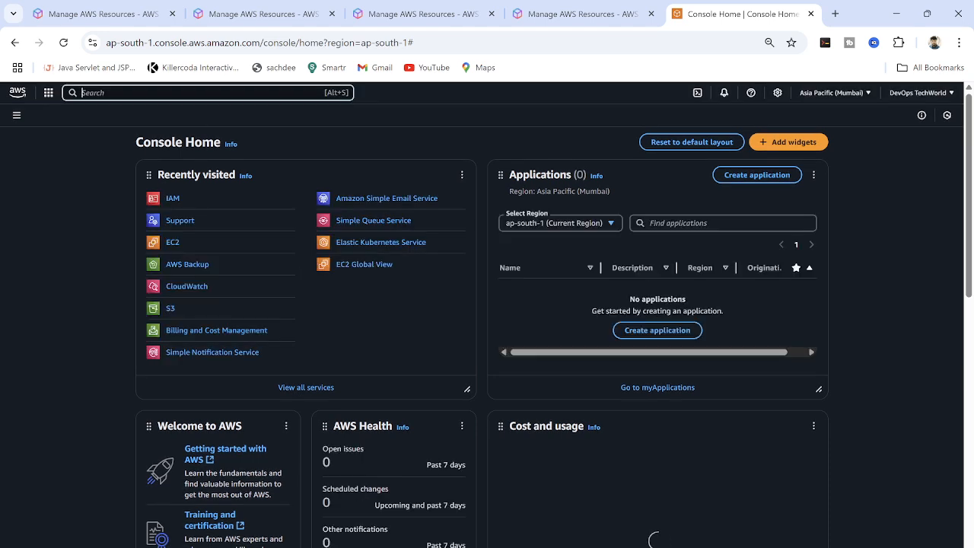
type("IAM")
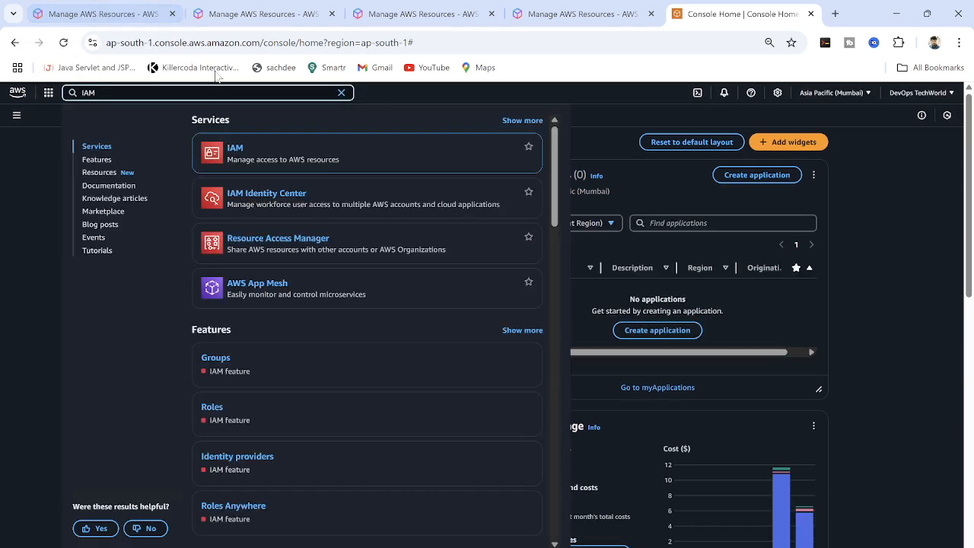
left_click(235, 149)
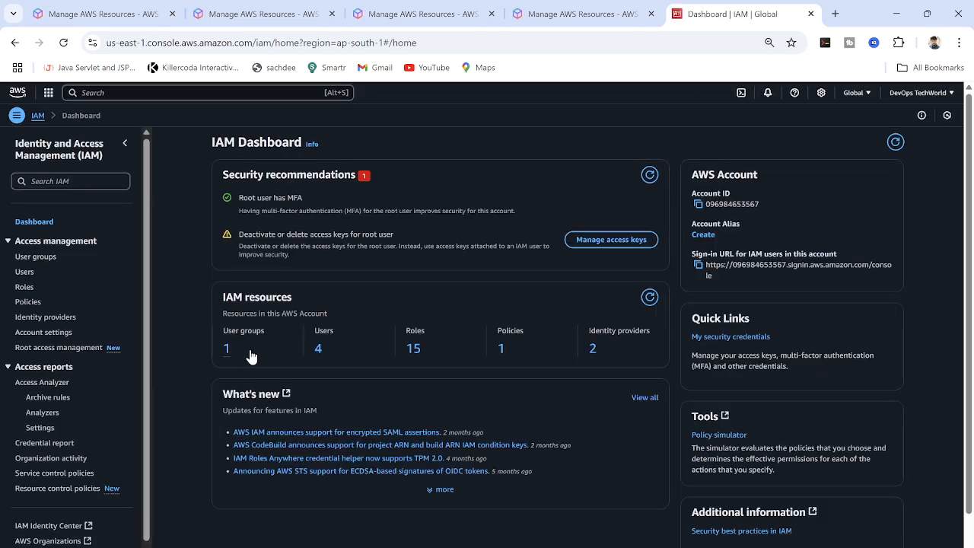
left_click(24, 272)
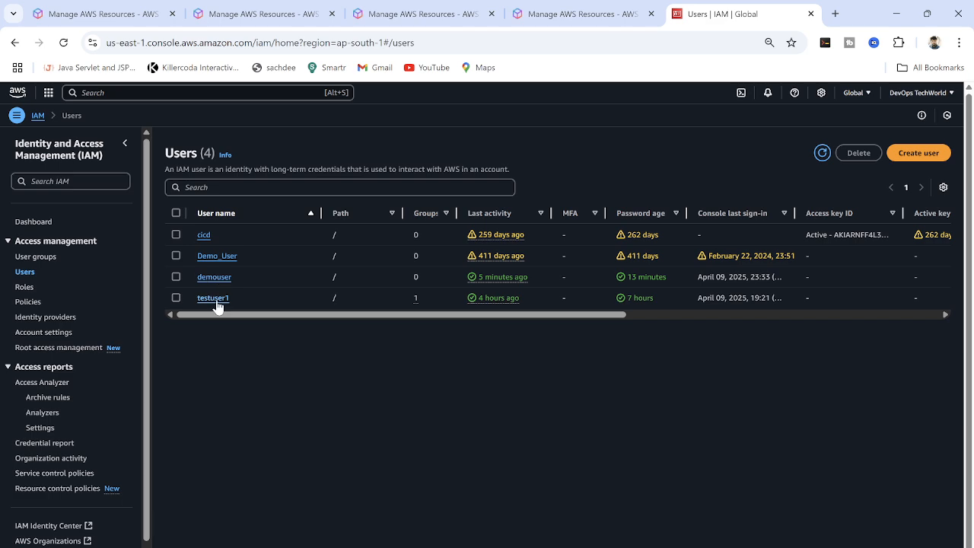
left_click(37, 257)
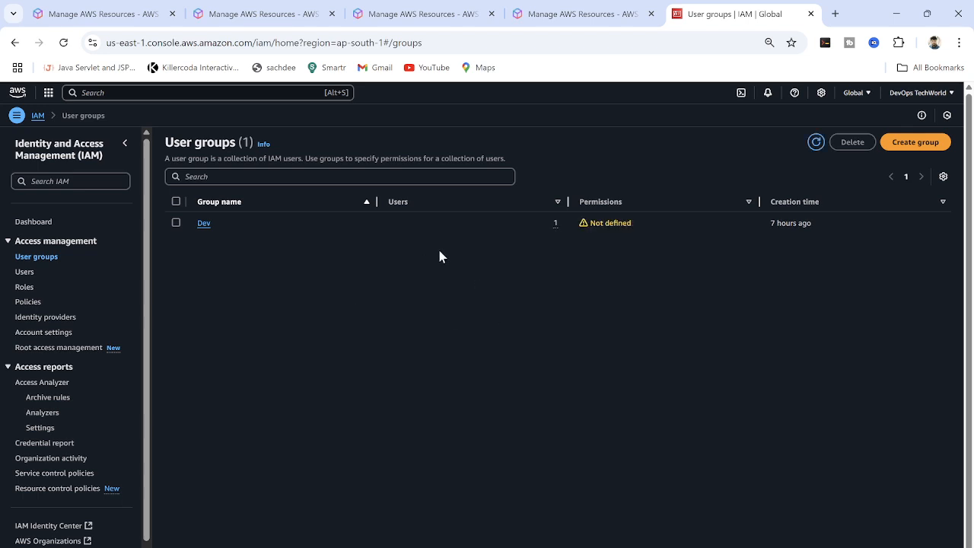
left_click(906, 146)
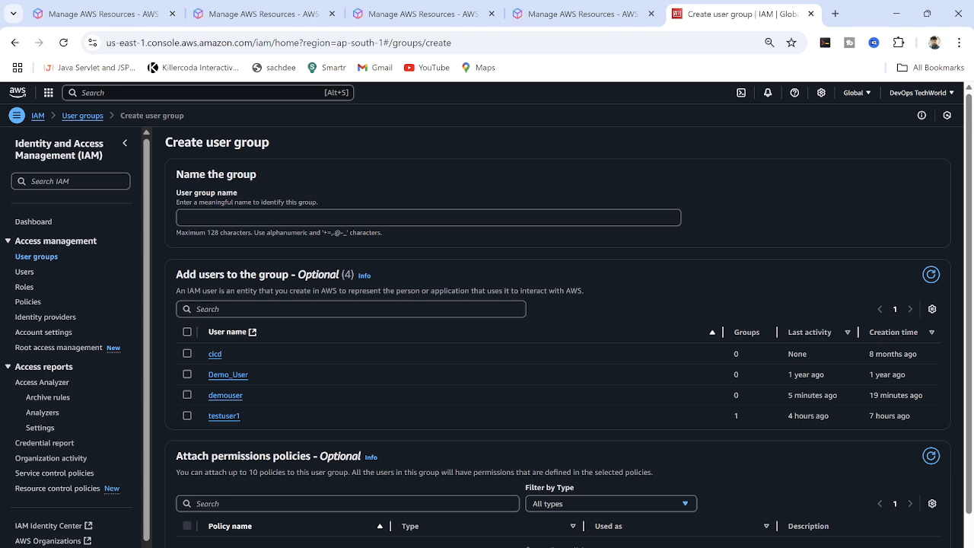
Name the group 'Development', add demouser and testuser1, attach AdministratorAccess, and create it
left_click(228, 217)
type("d")
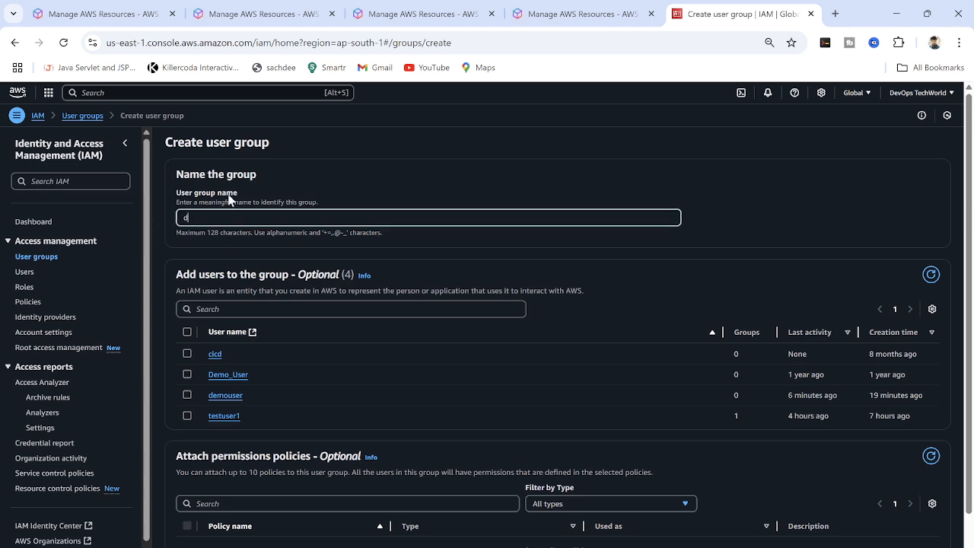
key("BackSpace")
type("Deve")
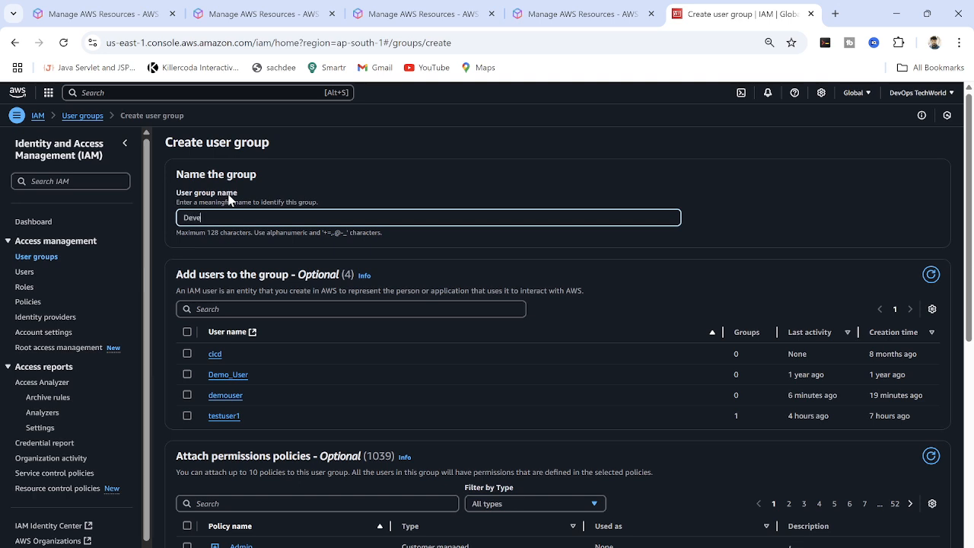
type("lopment")
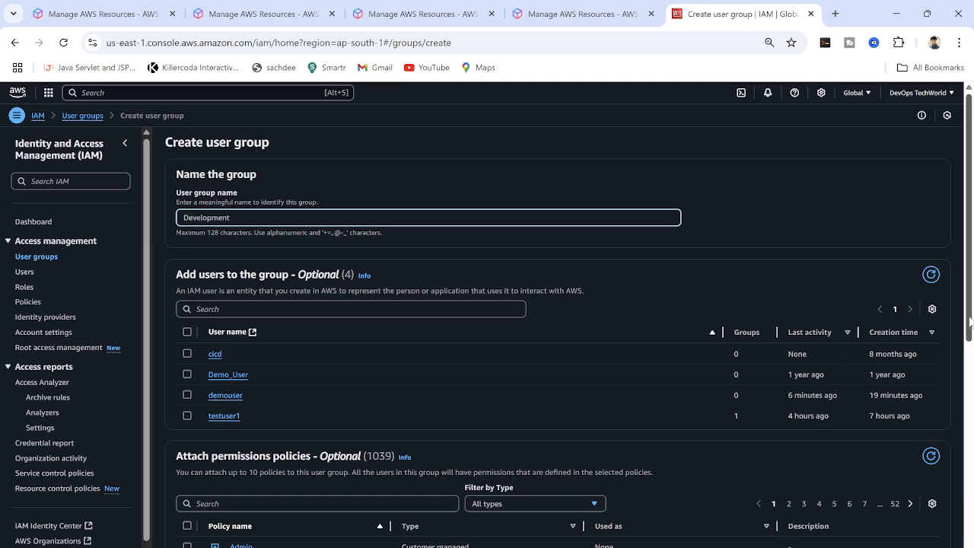
left_click_drag(971, 322, 959, 386)
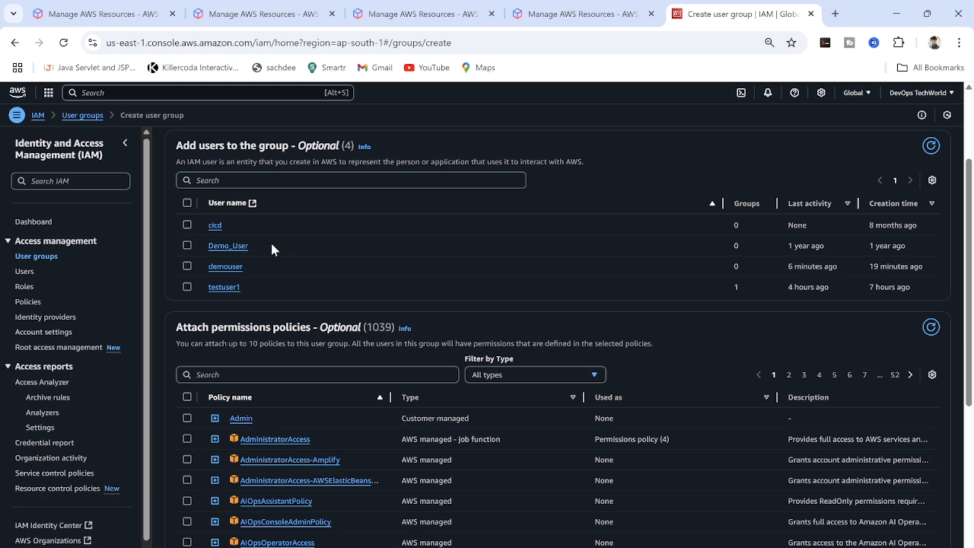
left_click(187, 267)
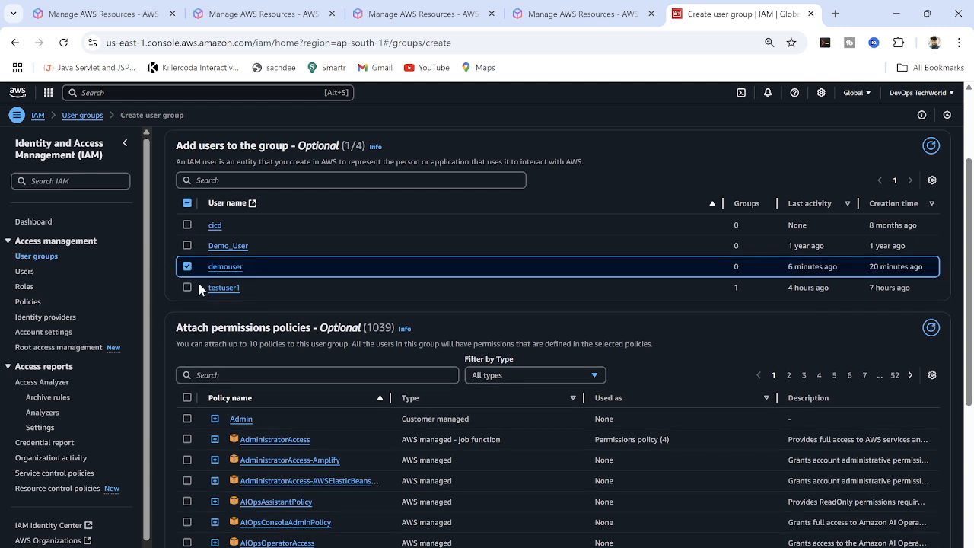
left_click(187, 288)
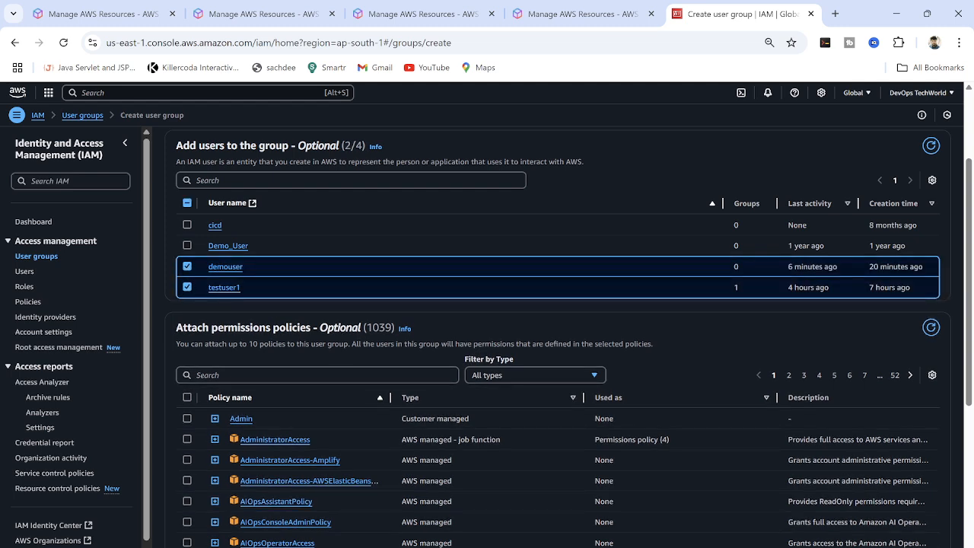
left_click(187, 440)
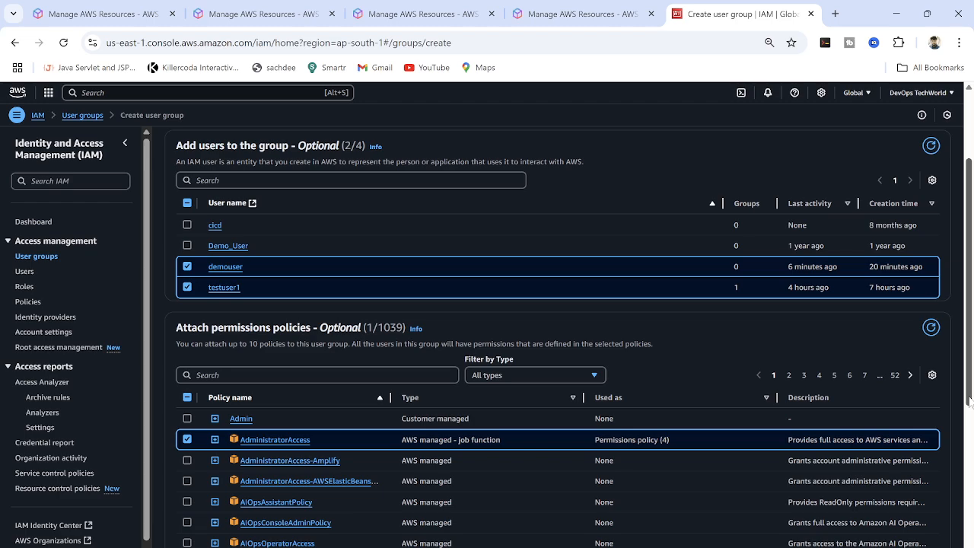
left_click_drag(969, 399, 969, 547)
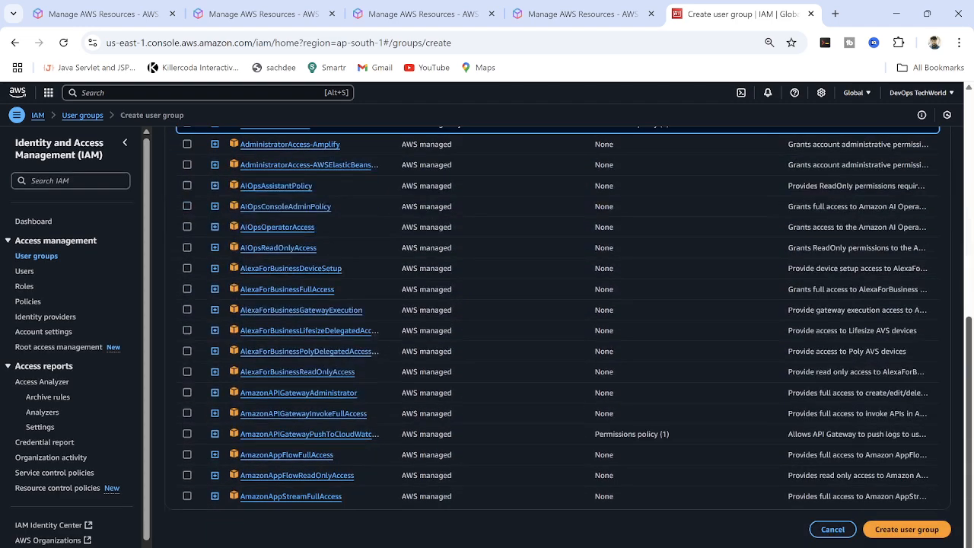
left_click(901, 530)
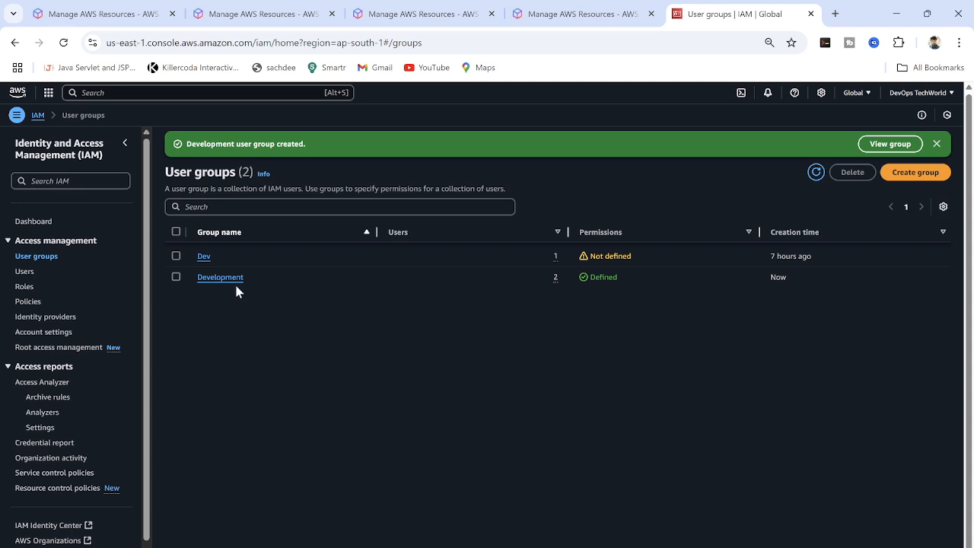
Open the Development group and add Demo_User as its third member
left_click(209, 276)
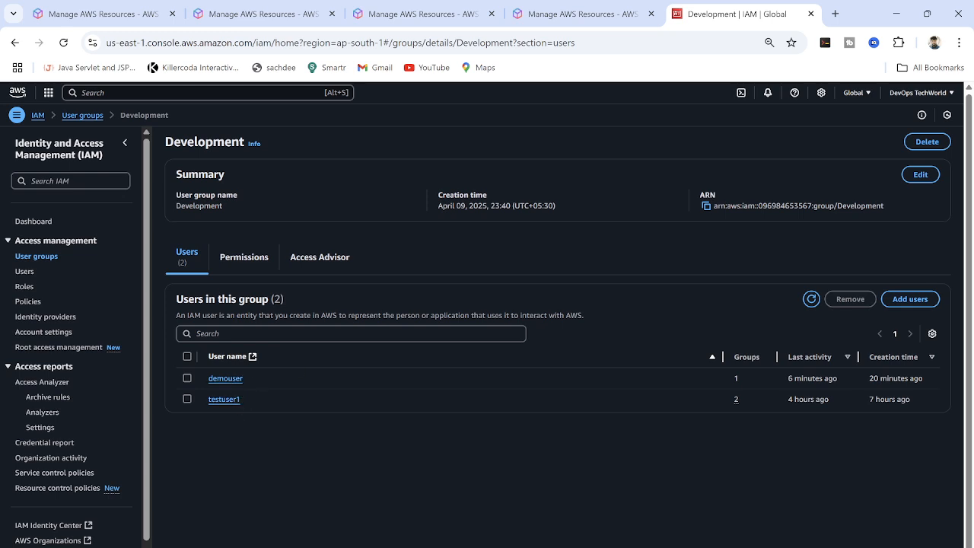
left_click(908, 302)
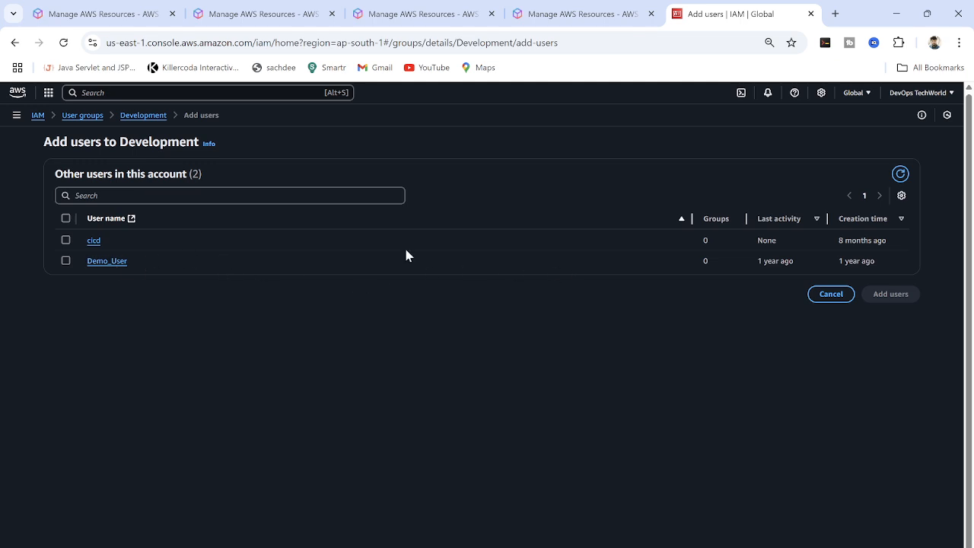
left_click(66, 261)
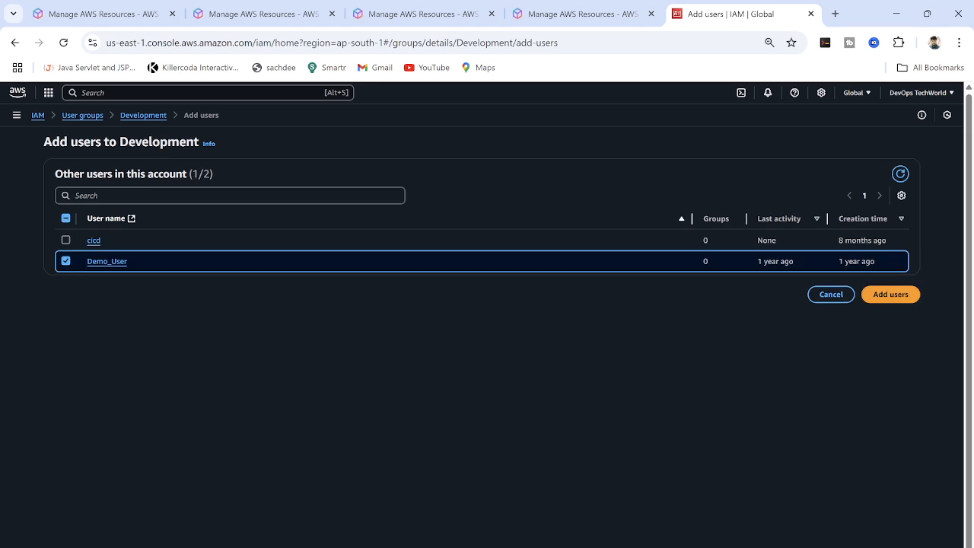
left_click(883, 295)
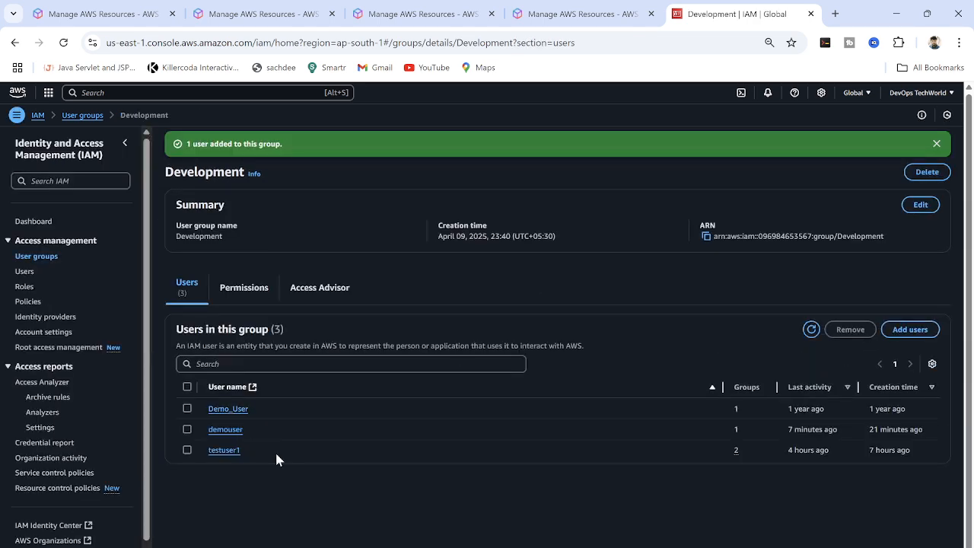
Take Demo_User out of the Development group, confirm the removal, and return to the four-user IAM Users list
left_click(191, 415)
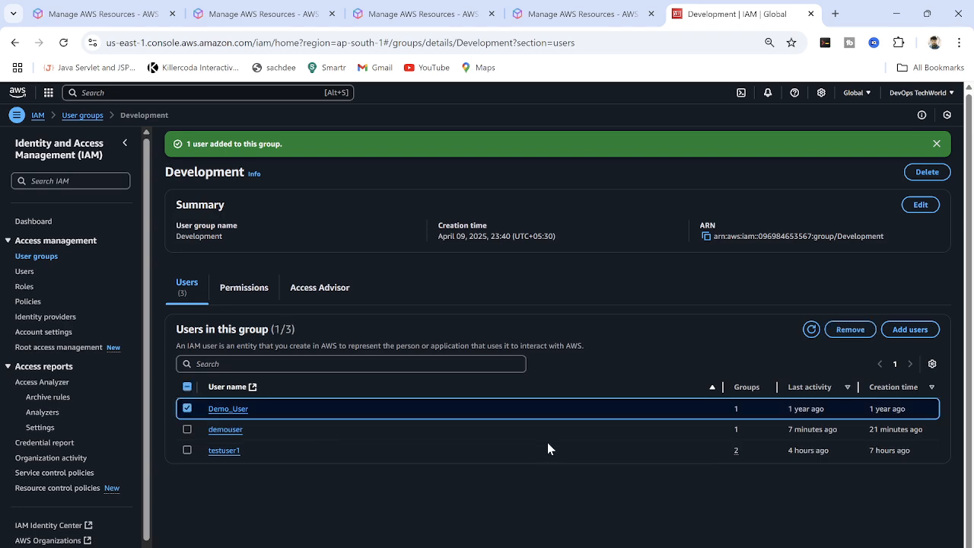
left_click(848, 330)
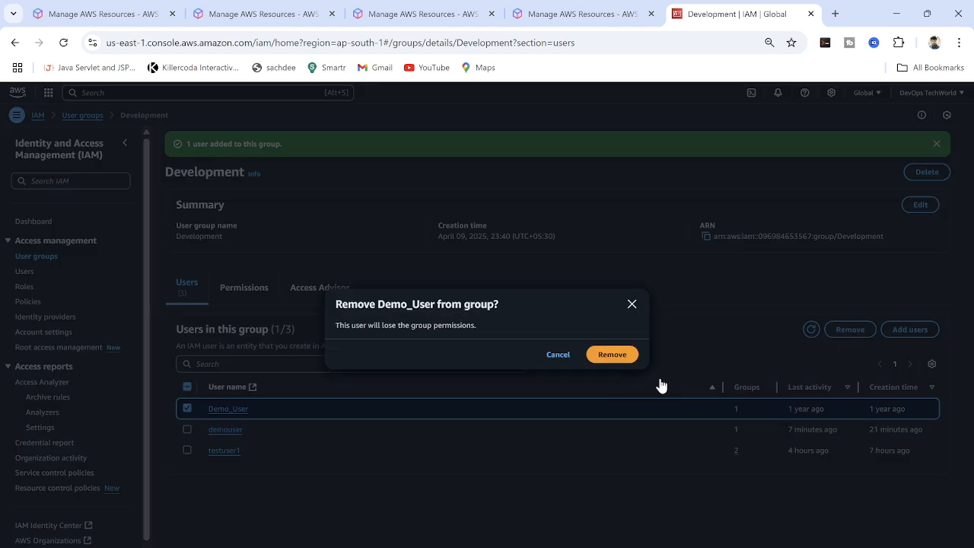
left_click(613, 356)
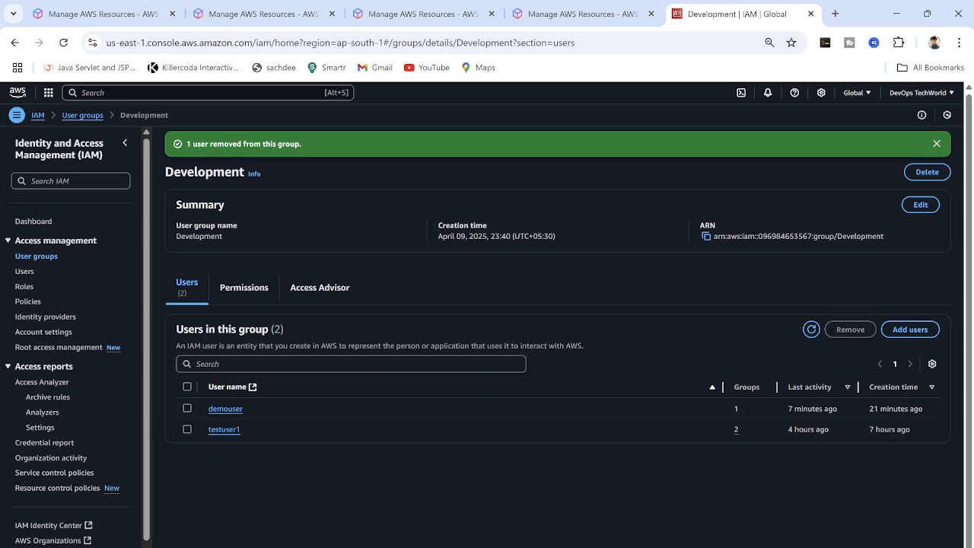
left_click(29, 274)
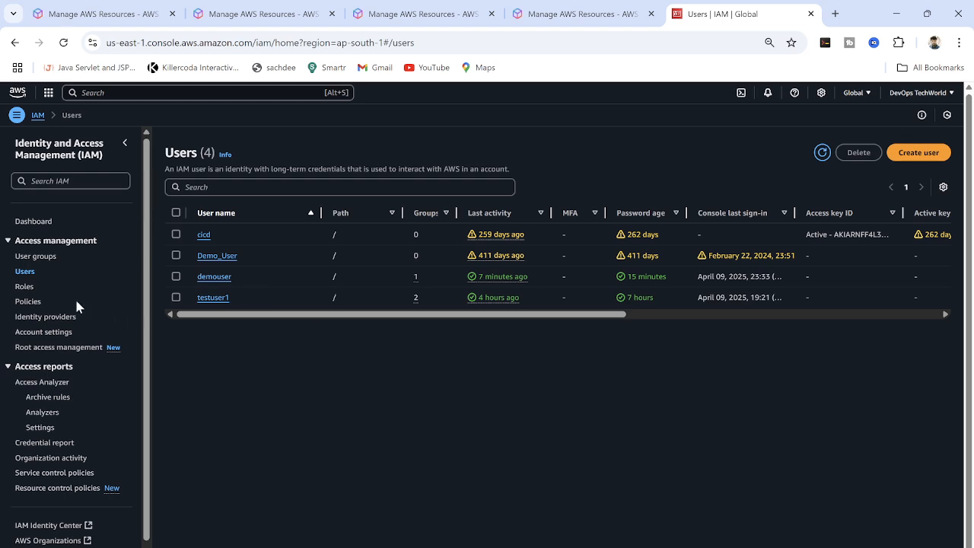
Go via Roles to the IAM Policies list showing all 1337 policies
left_click(31, 290)
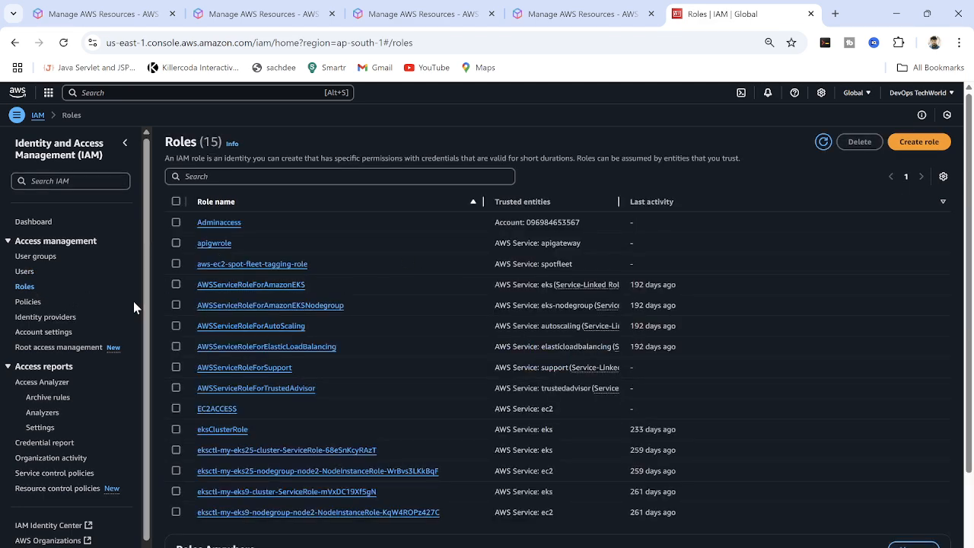
left_click(30, 303)
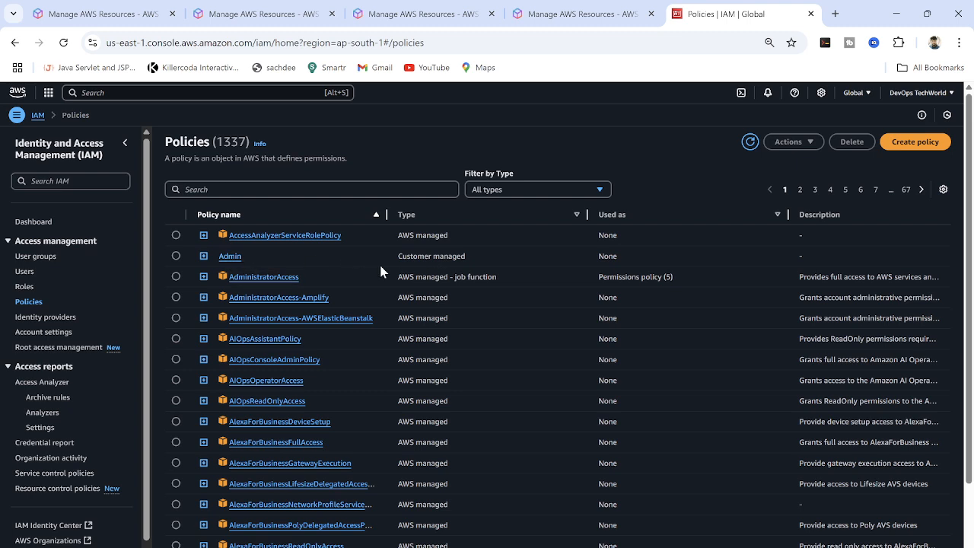
triple_click(442, 262)
left_click(915, 142)
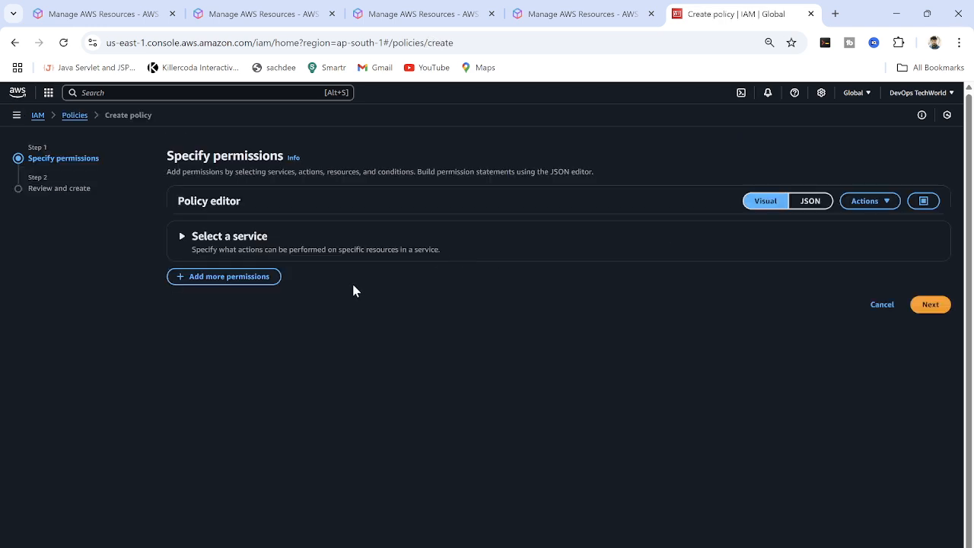
left_click(183, 238)
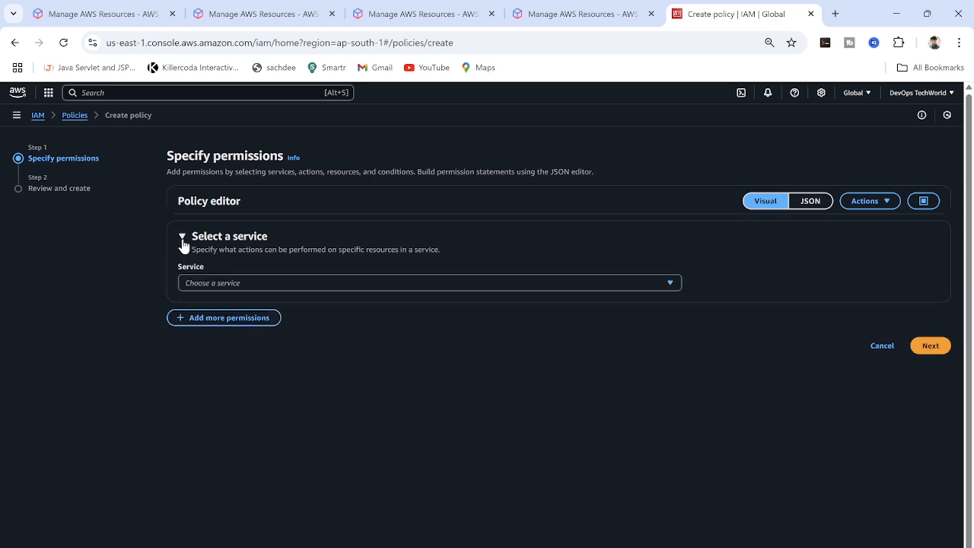
left_click(183, 239)
left_click(184, 239)
left_click(264, 283)
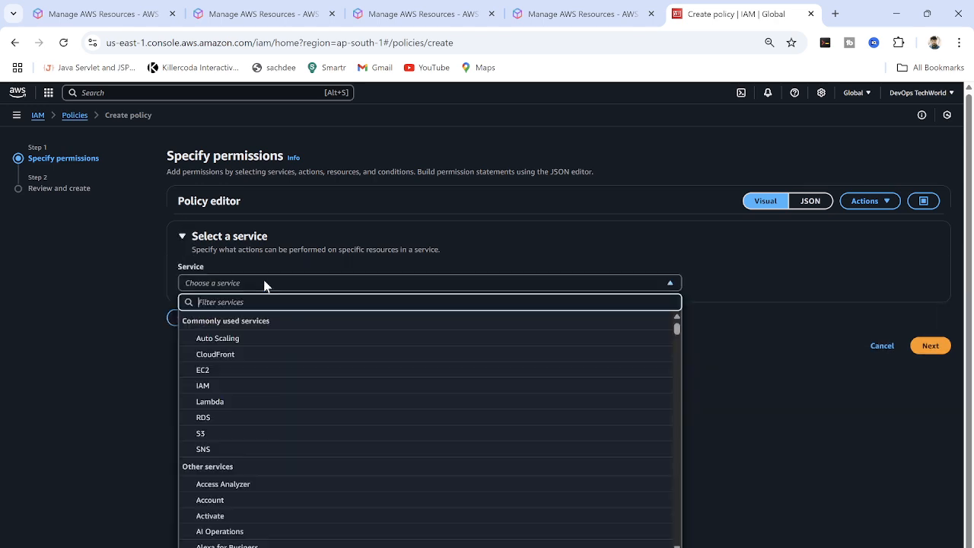
left_click(238, 371)
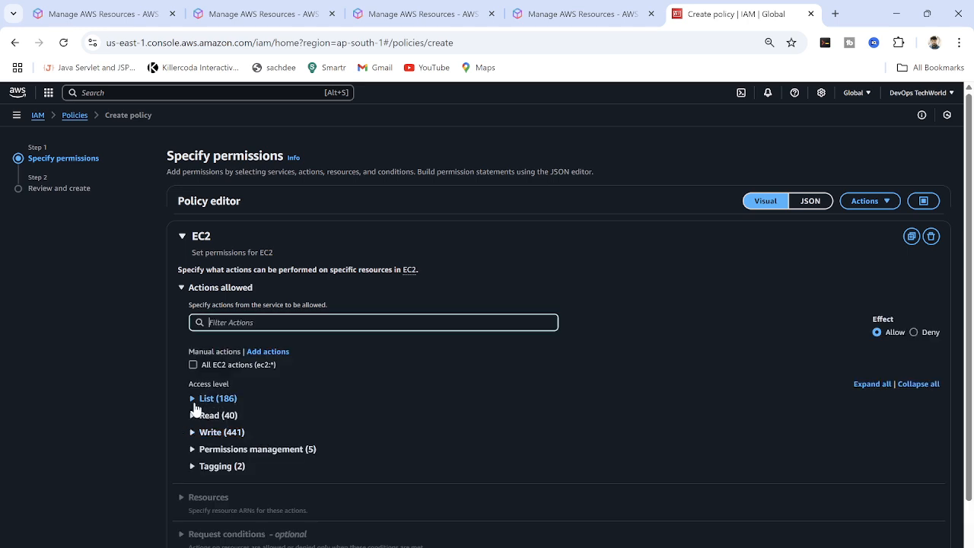
left_click(195, 401)
left_click(194, 404)
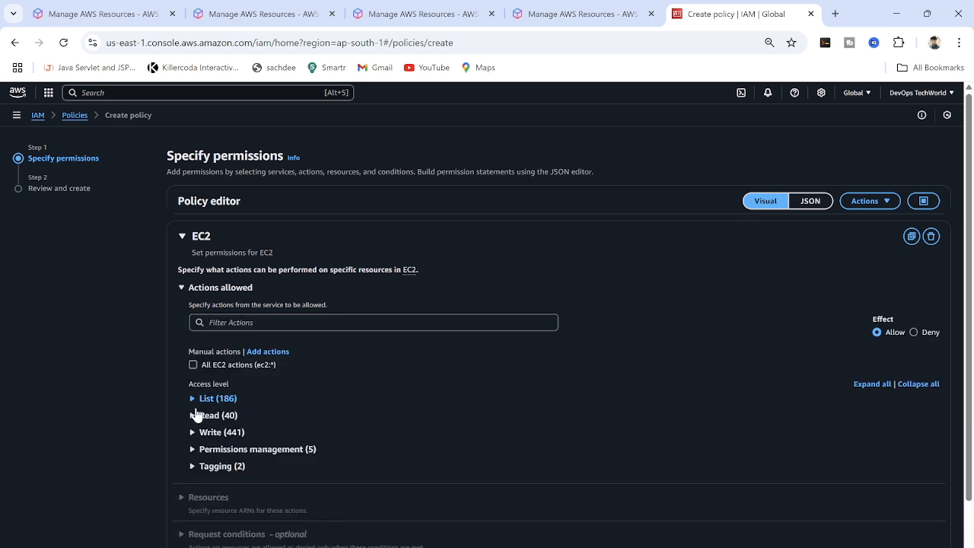
left_click(193, 420)
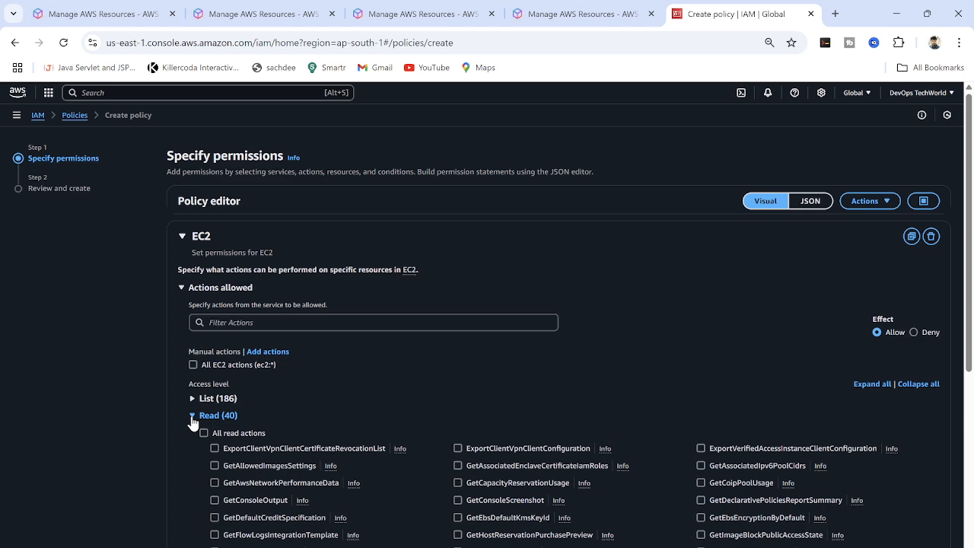
left_click(193, 418)
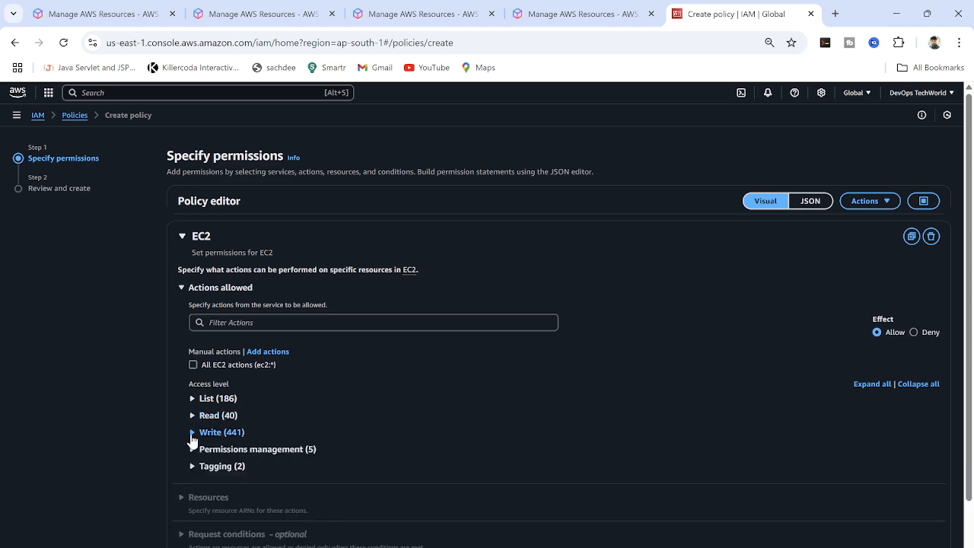
left_click(193, 434)
left_click(195, 433)
left_click(76, 117)
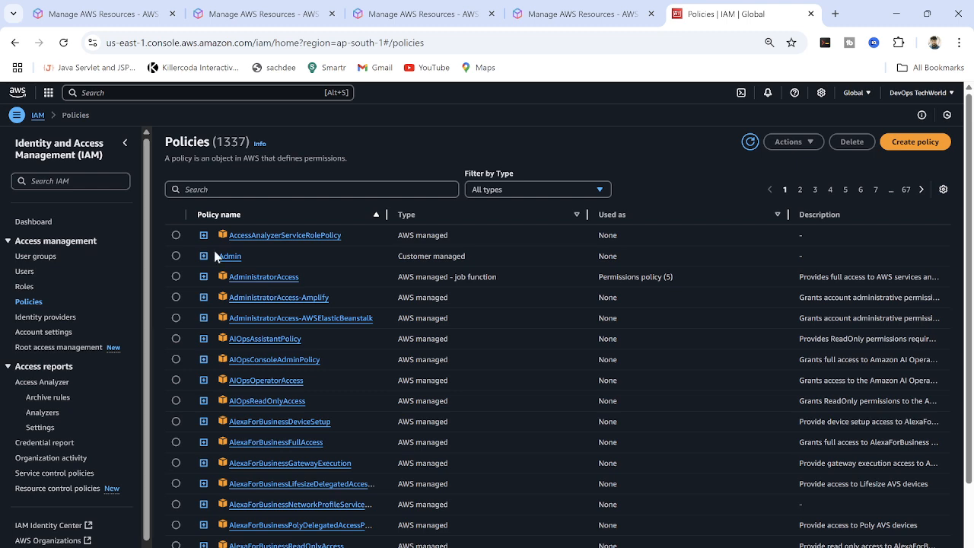
Open the IAM Roles list and launch the Create role wizard
left_click(25, 288)
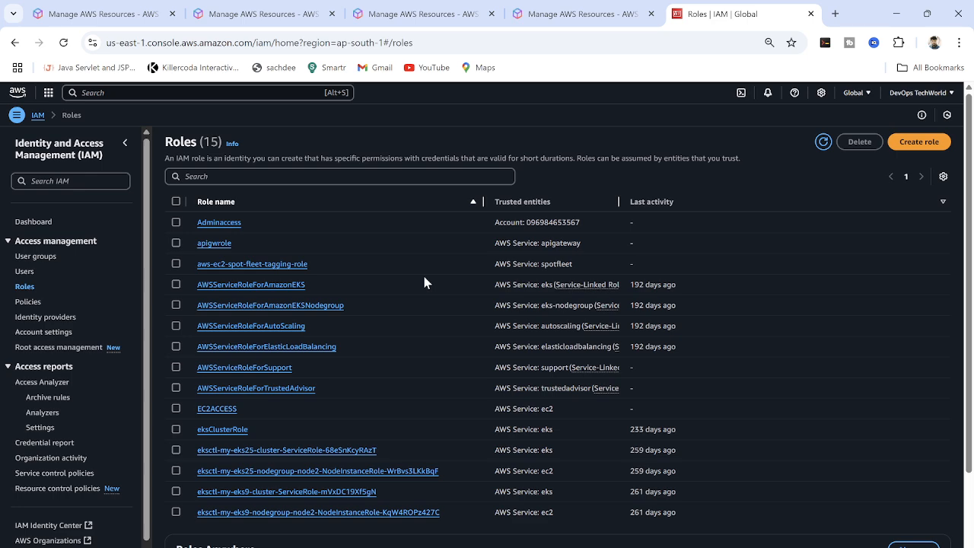
left_click(922, 145)
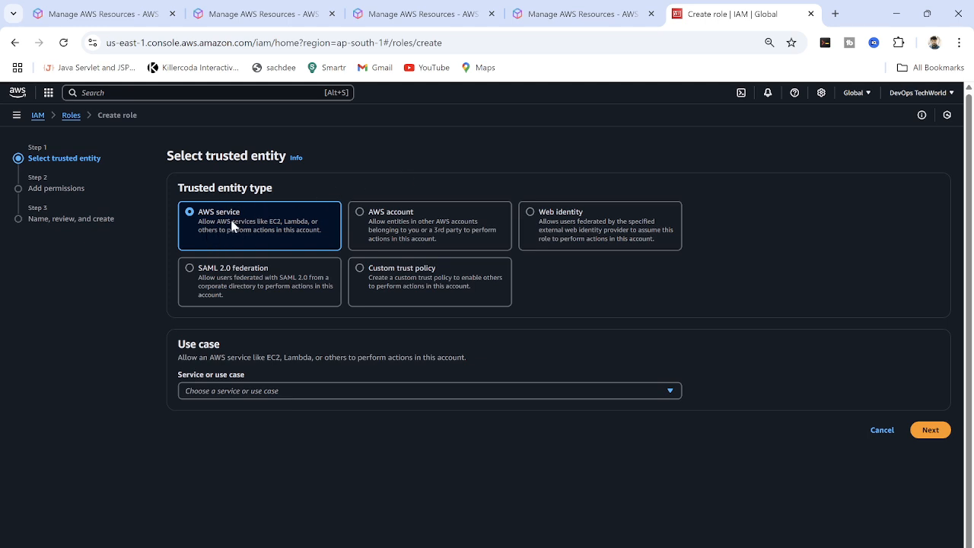
Try the AWS account, Web identity and SAML 2.0 entity types, then choose Custom trust policy
left_click(274, 392)
left_click(279, 462)
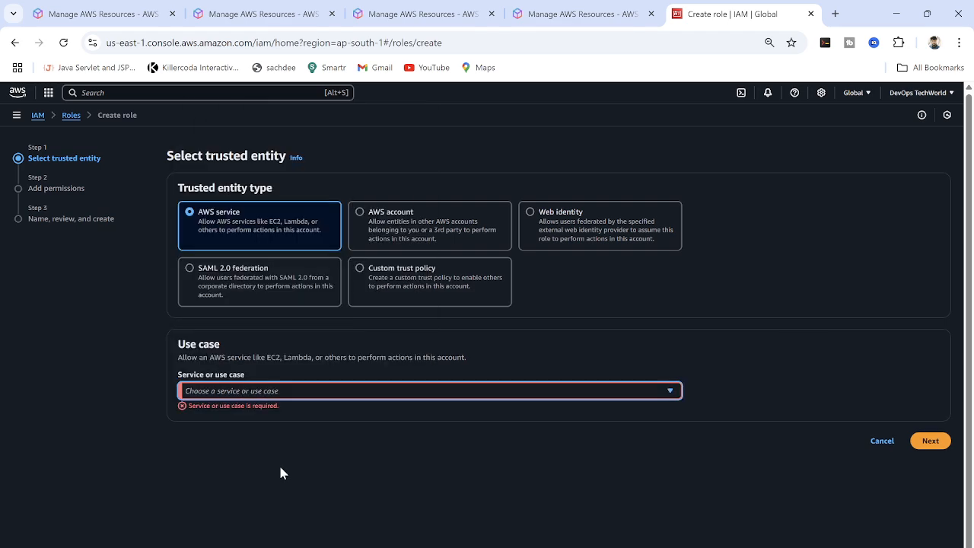
left_click(411, 236)
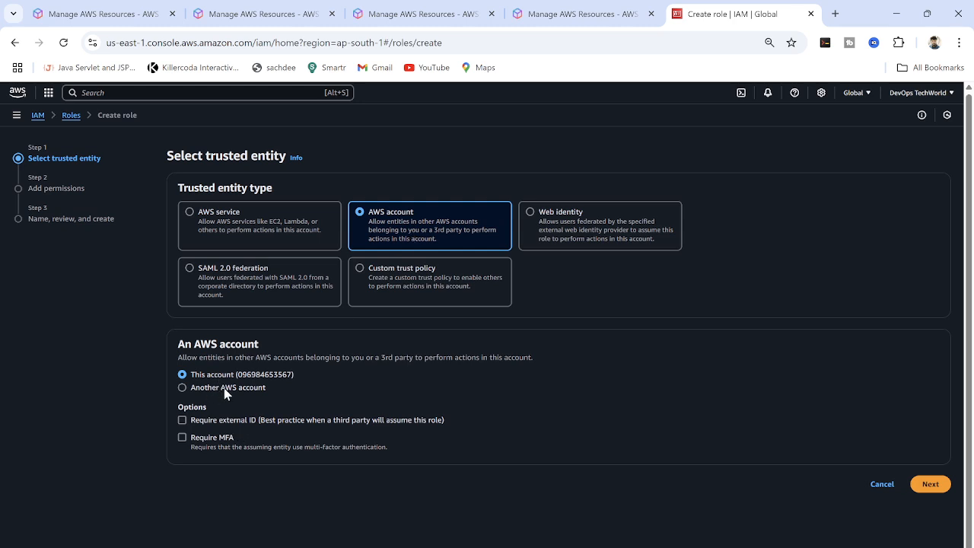
left_click(609, 218)
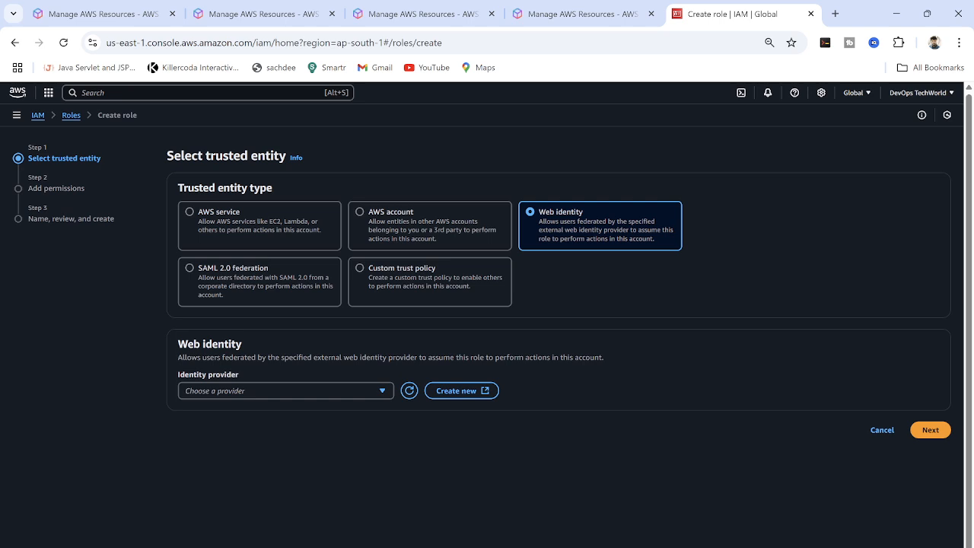
left_click(251, 284)
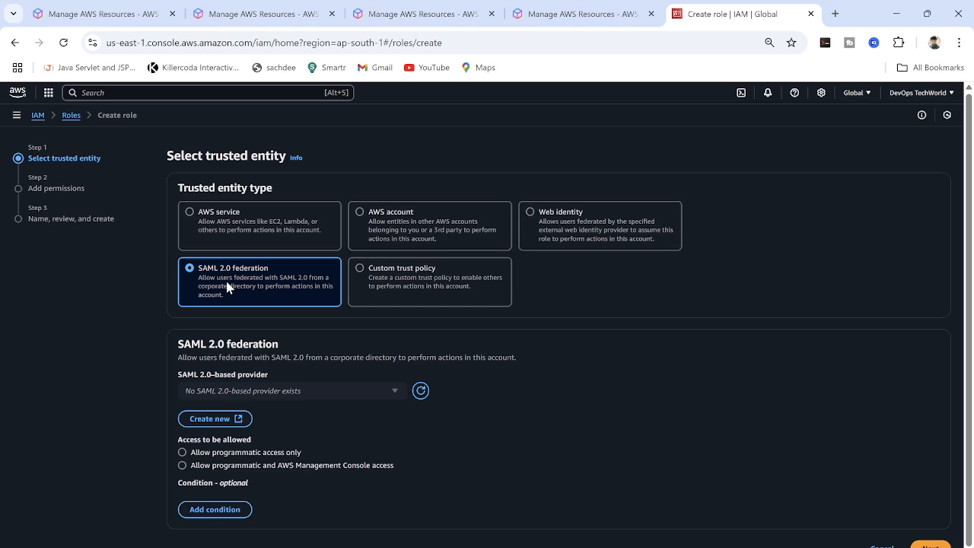
left_click(434, 287)
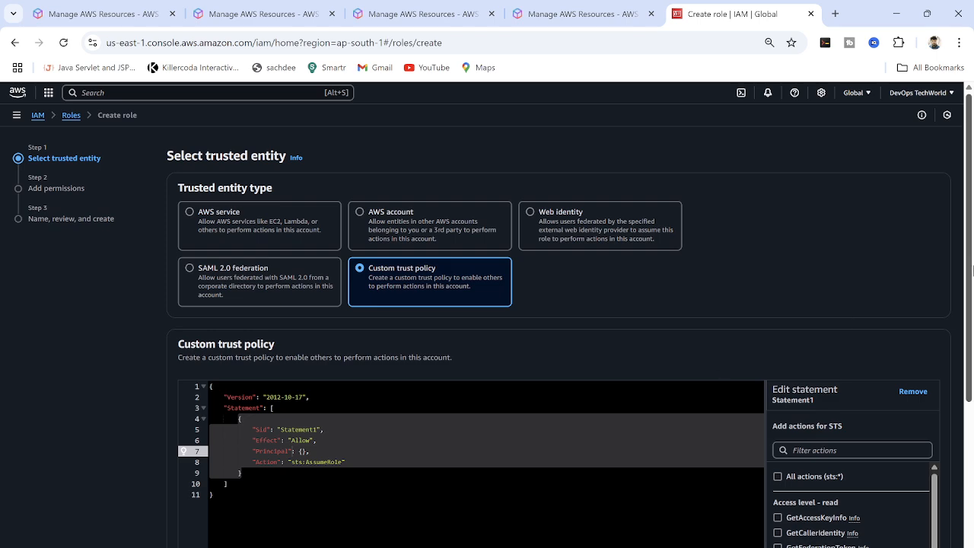
scroll(973, 271, "down", 1)
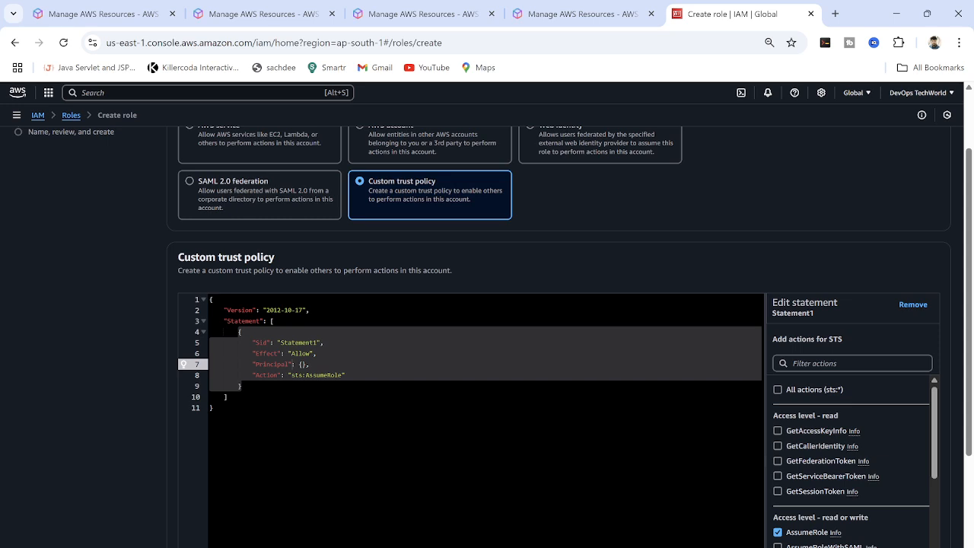
key("ctrl+a")
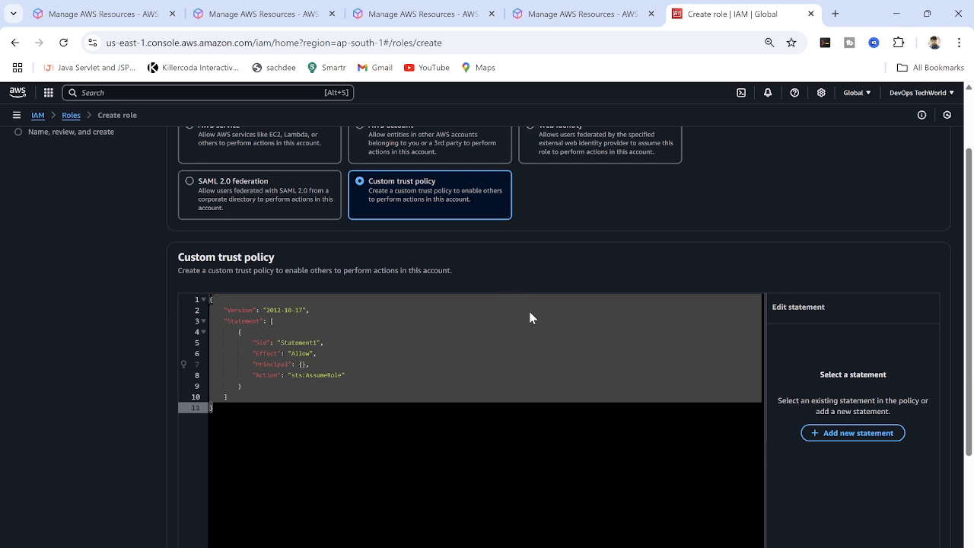
scroll(968, 312, "up", 2)
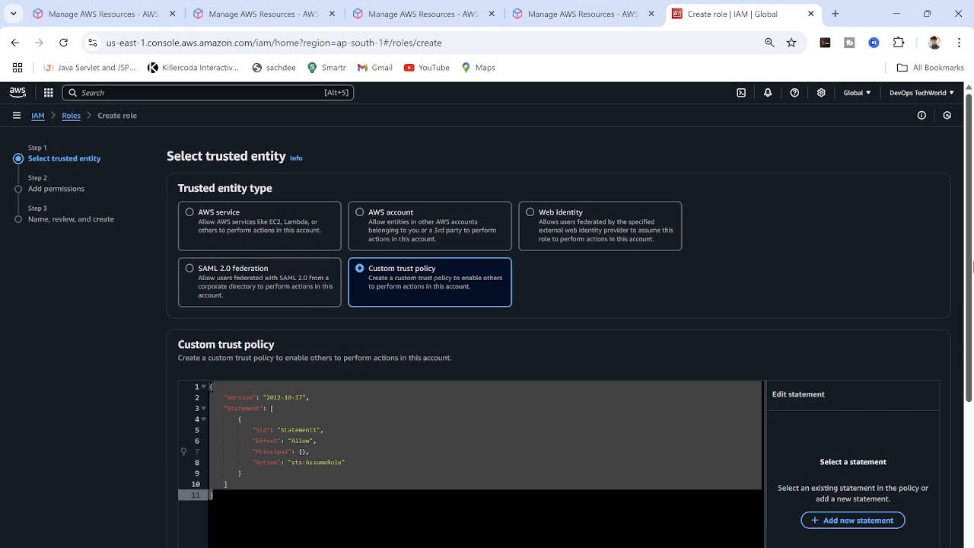
left_click_drag(972, 265, 963, 408)
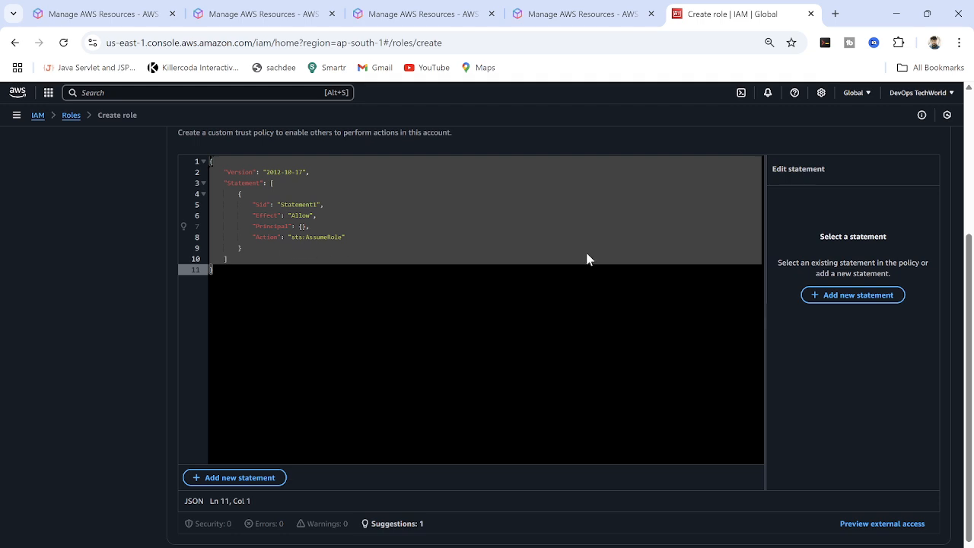
scroll(946, 243, "up", 2)
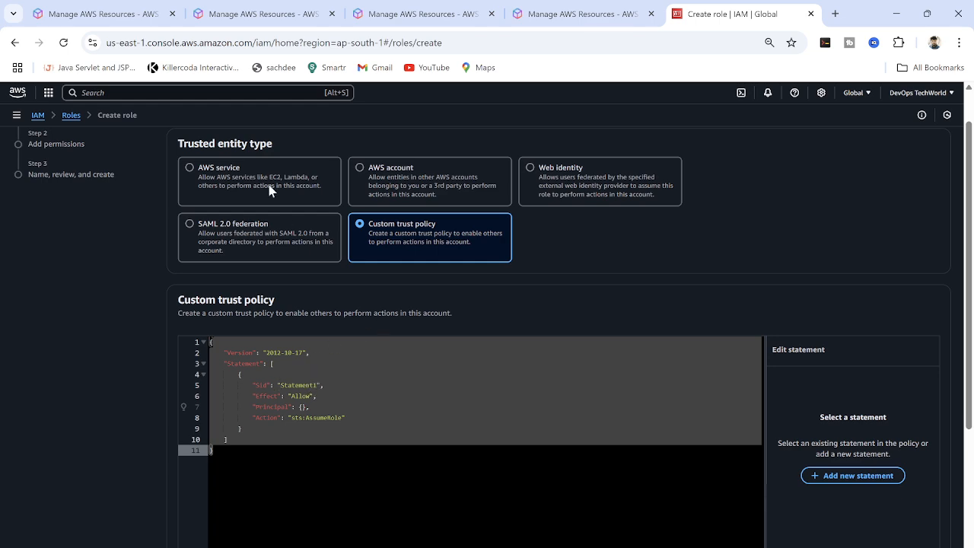
Pick AWS service with EC2 as the trusted service and use case, then continue
left_click(247, 179)
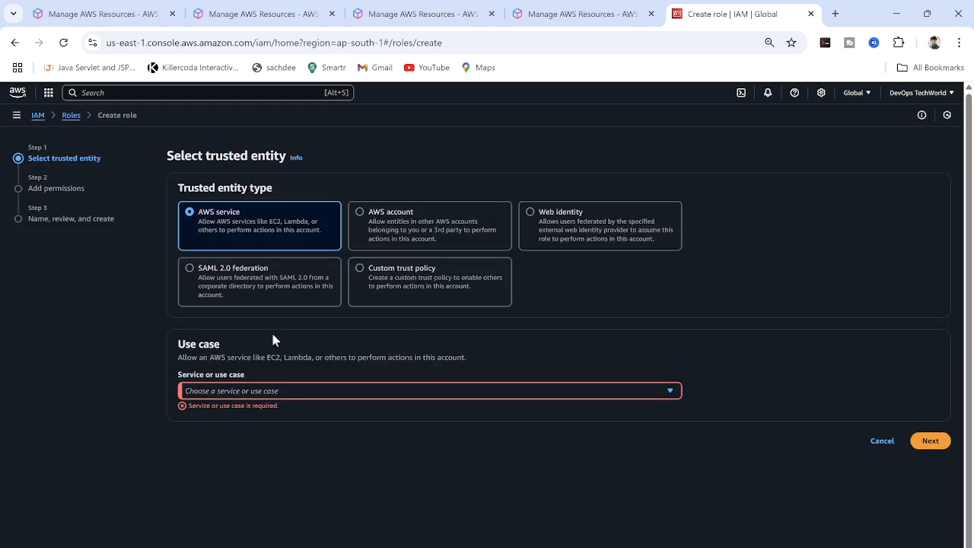
left_click(266, 393)
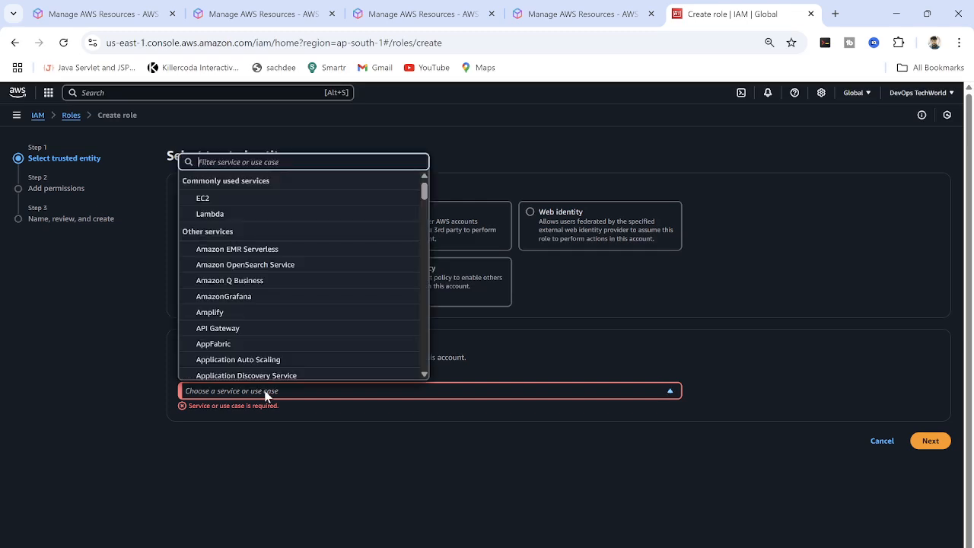
left_click(234, 199)
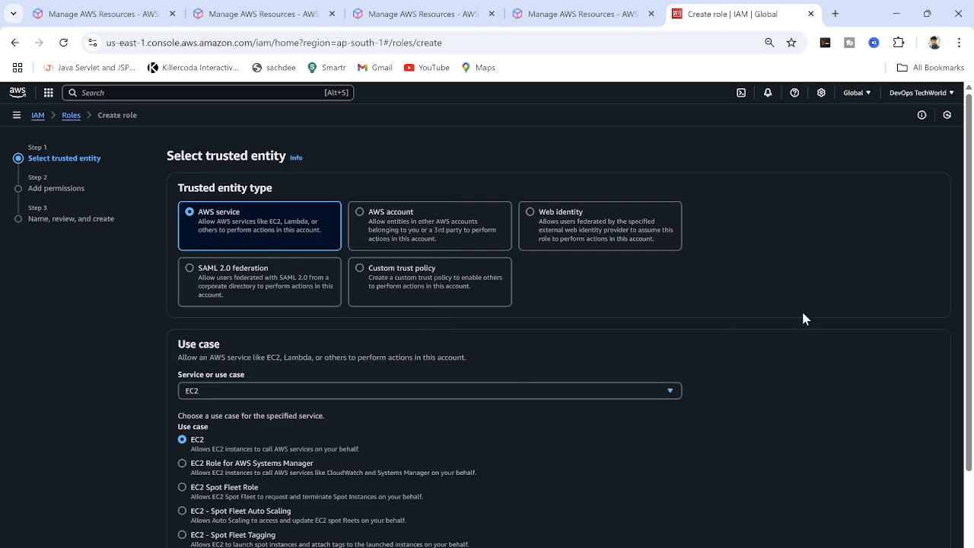
left_click_drag(970, 285, 973, 378)
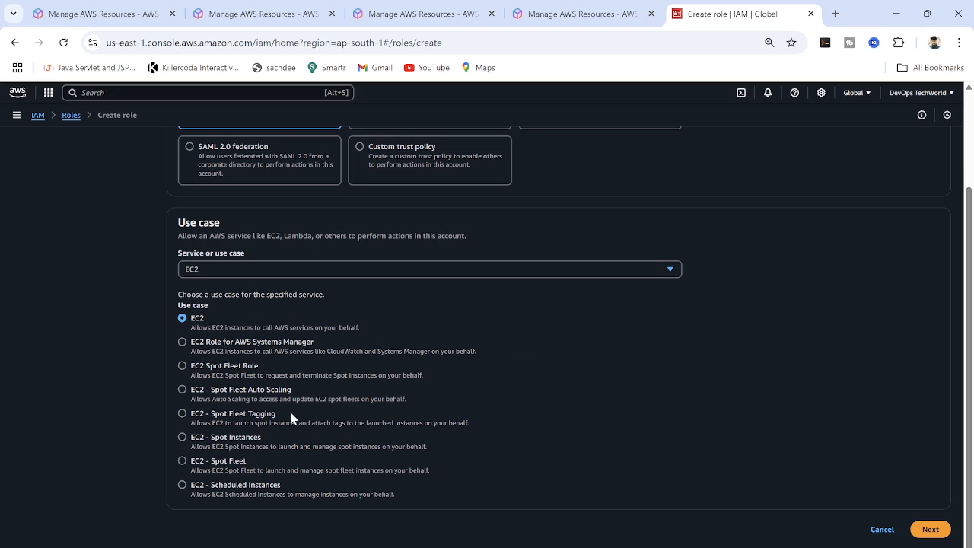
left_click(939, 535)
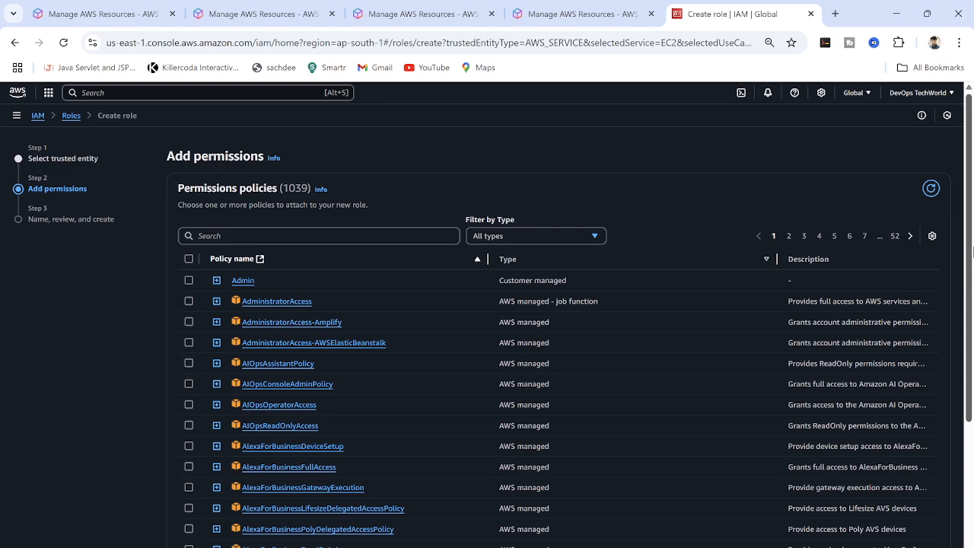
Tick AdministratorAccess in the permissions policies list and proceed to the review step
scroll(972, 252, "down", 3)
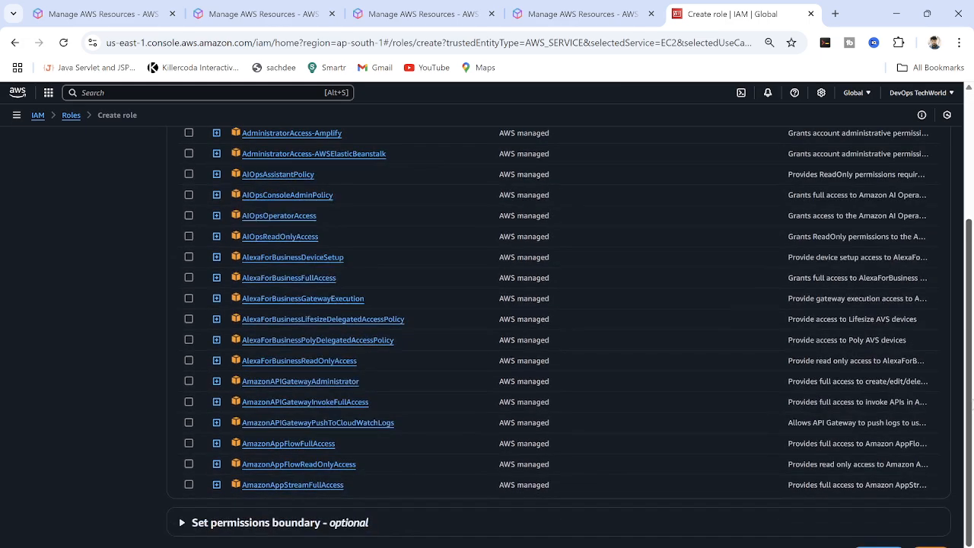
scroll(491, 299, "up", 3)
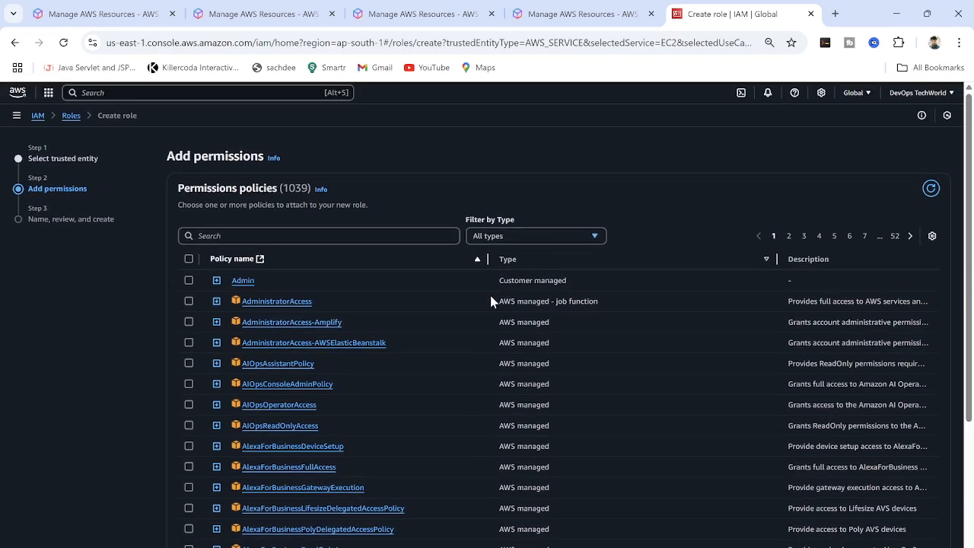
left_click(189, 301)
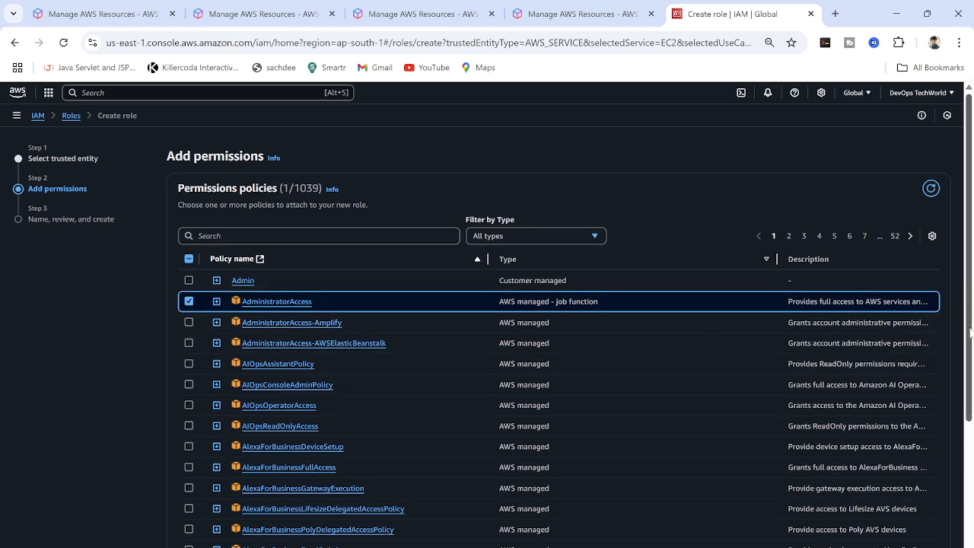
scroll(833, 383, "down", 3)
left_click(932, 530)
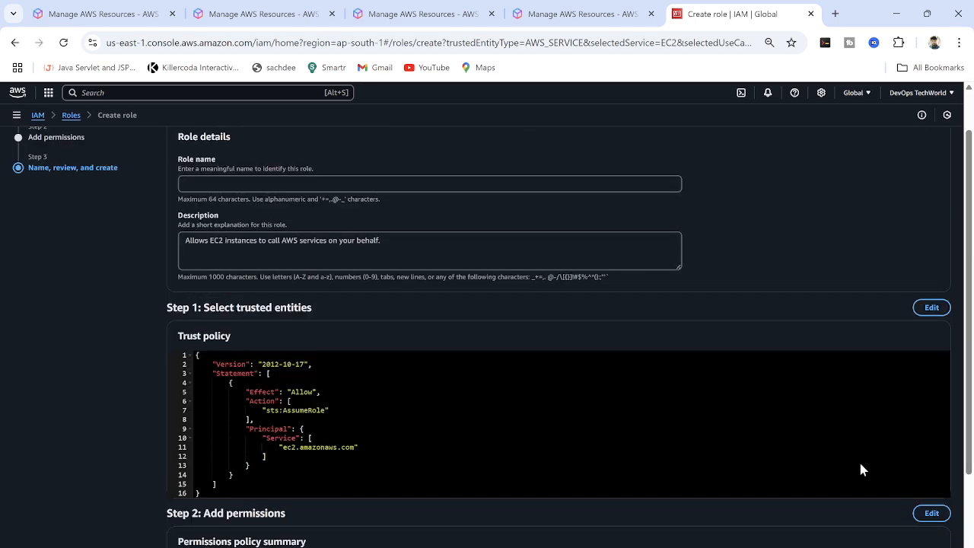
Name the role EC2FULLACCESS, review its EC2 trust policy JSON, and create it
left_click(257, 184)
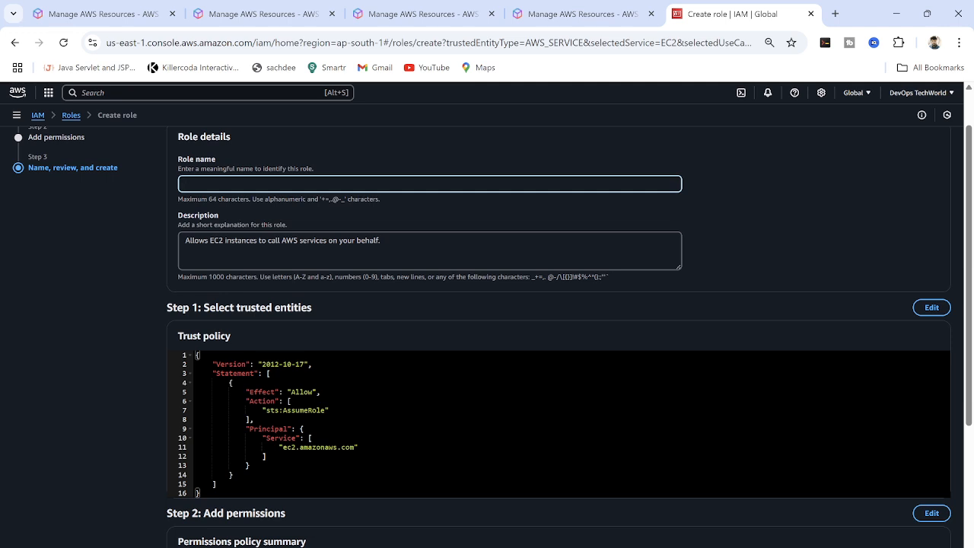
type("EC2FULLACCESS")
key("Tab")
key("ctrl+a")
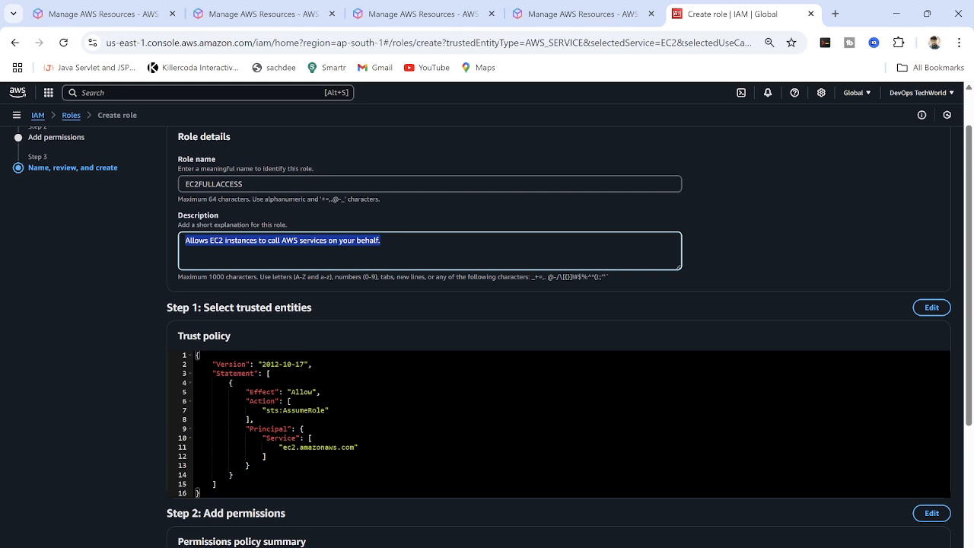
left_click_drag(196, 352, 236, 506)
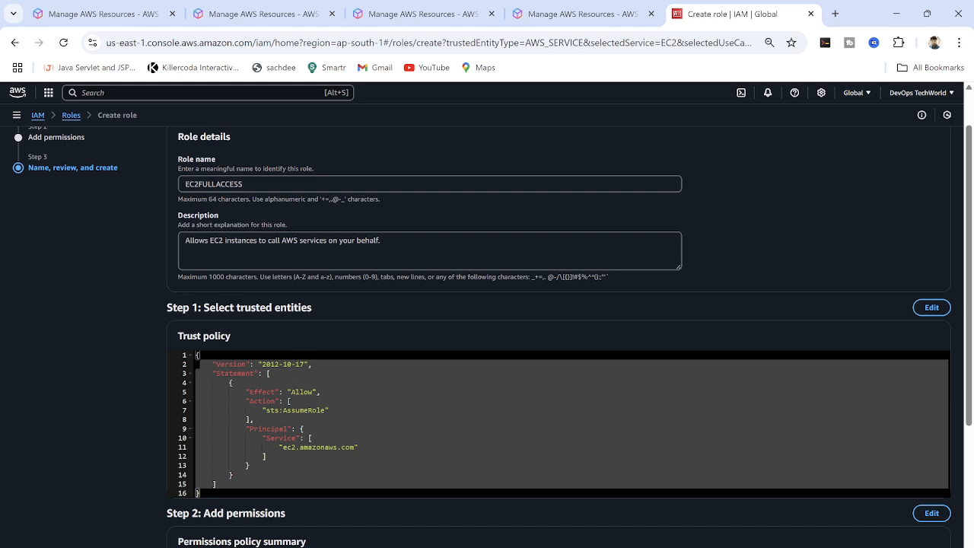
left_click_drag(970, 401, 971, 535)
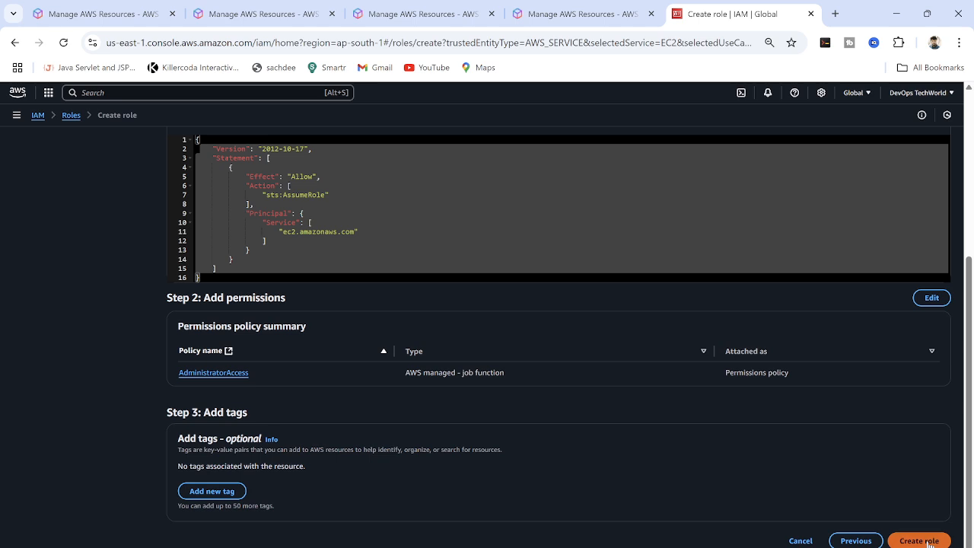
left_click(772, 430)
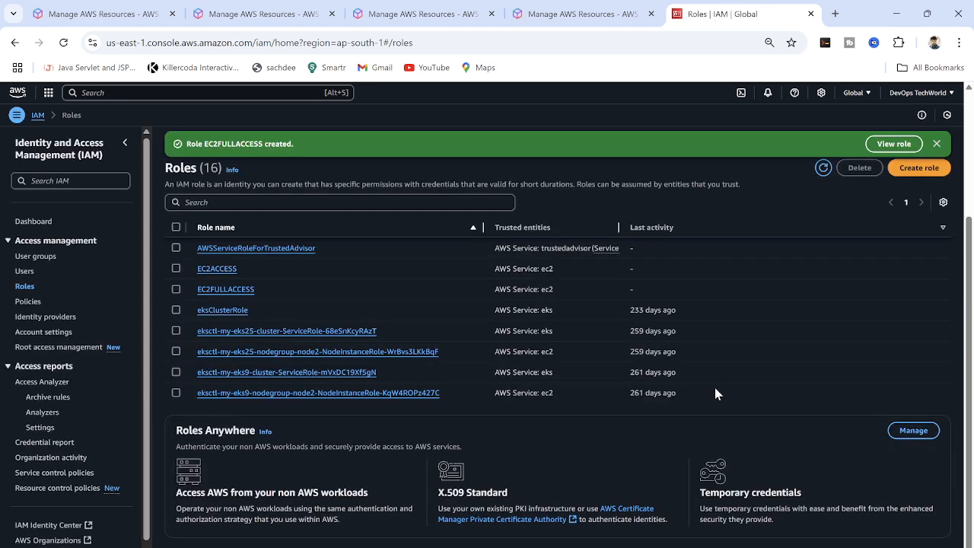
Open the EC2FULLACCESS role from the Roles list and scroll through its details
left_click(242, 292)
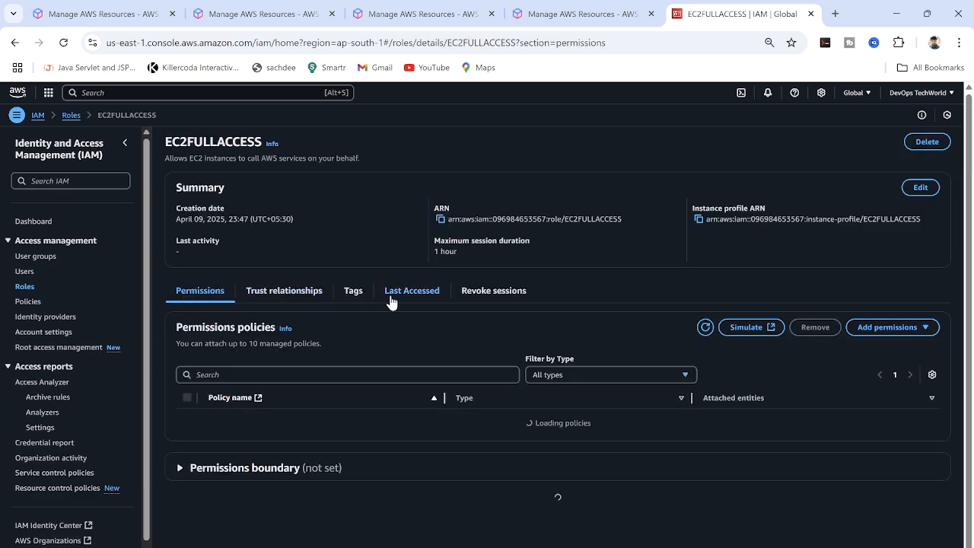
scroll(657, 279, "down", 2)
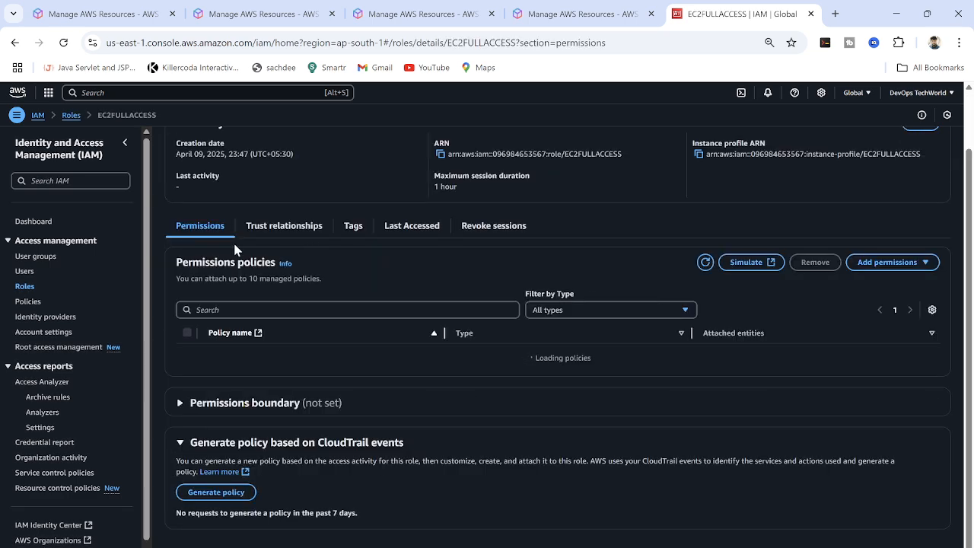